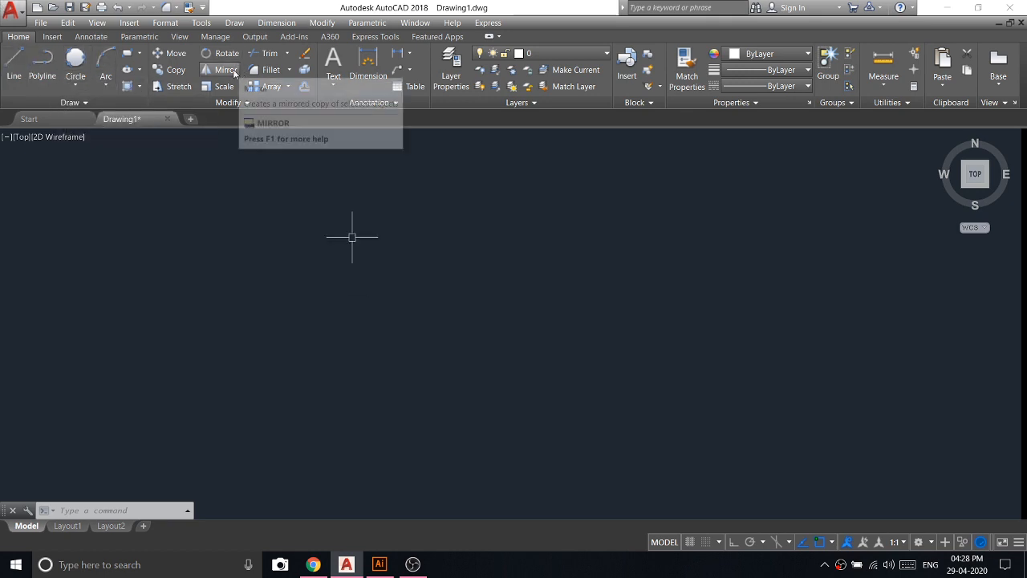
left_click(70, 103)
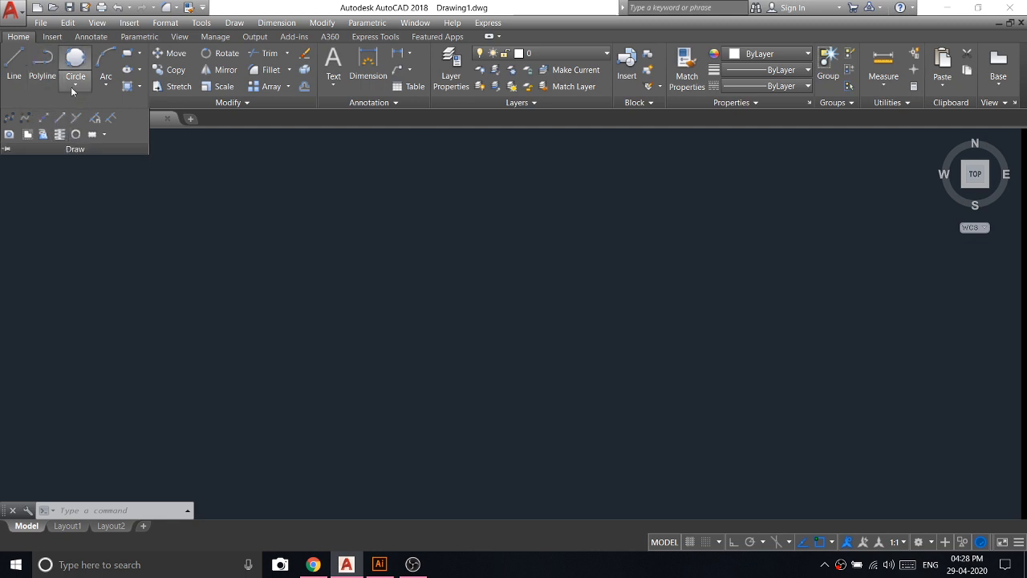
left_click(74, 85)
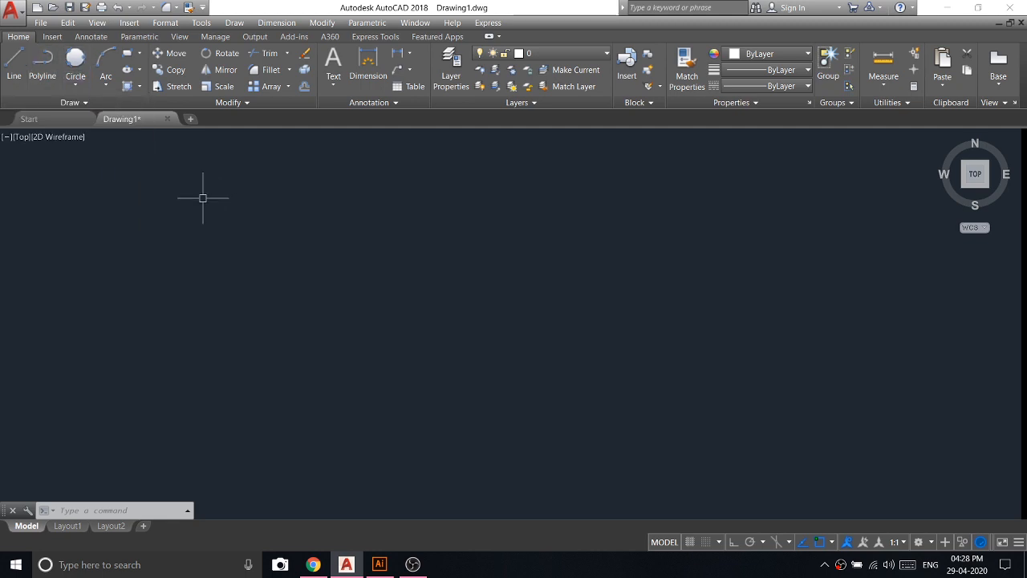
key("Escape")
Draw a circle by centre and radius with Ortho mode turned on, giving it a radius of about 408.
left_click(81, 81)
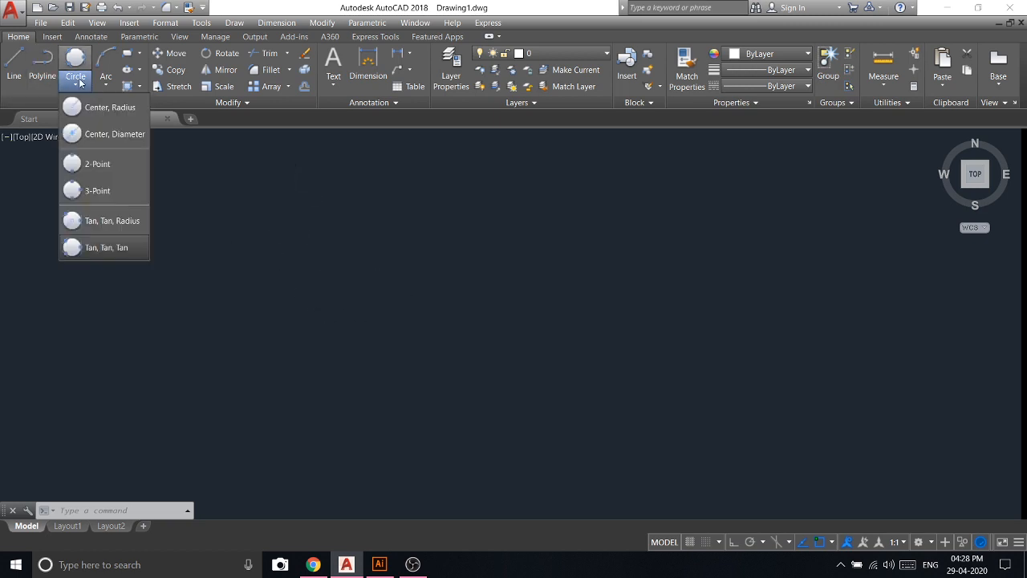
left_click(110, 107)
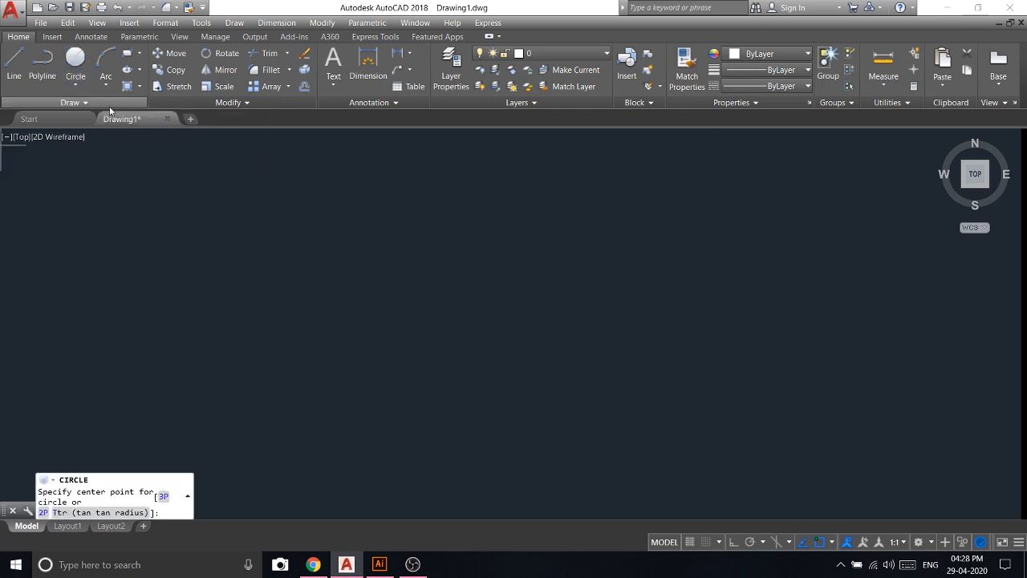
left_click(156, 285)
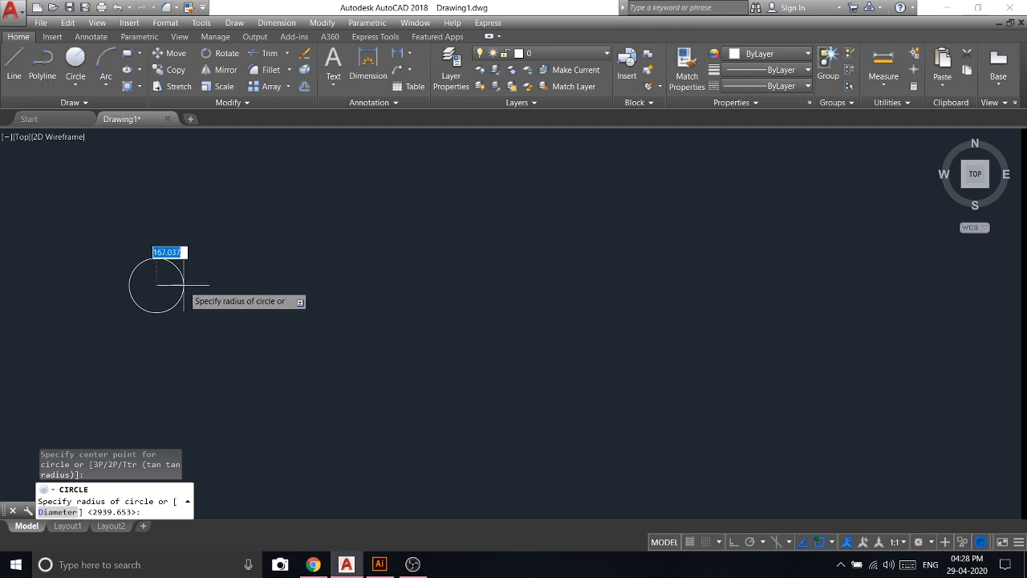
left_click(733, 544)
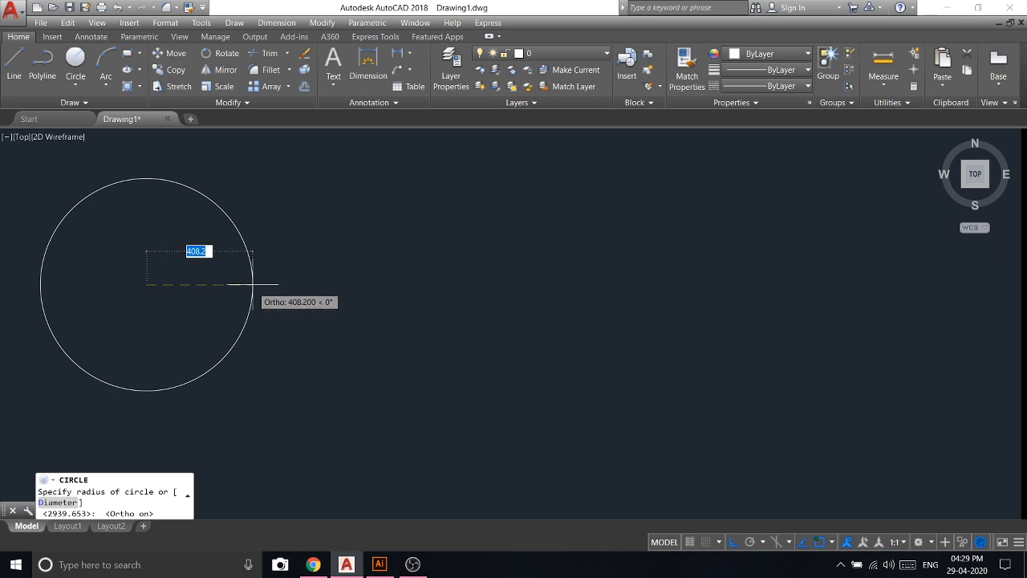
left_click(253, 284)
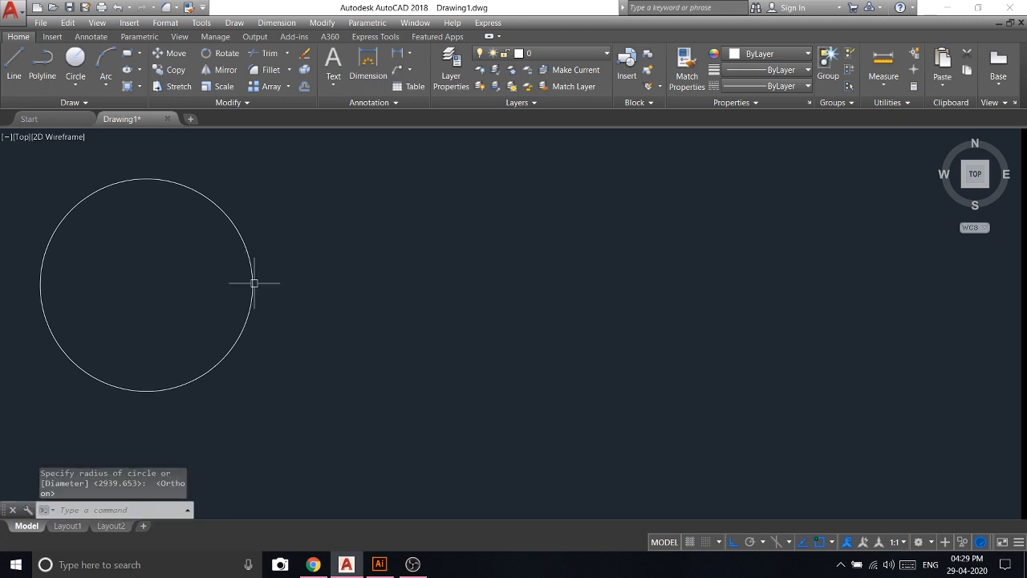
left_click(75, 83)
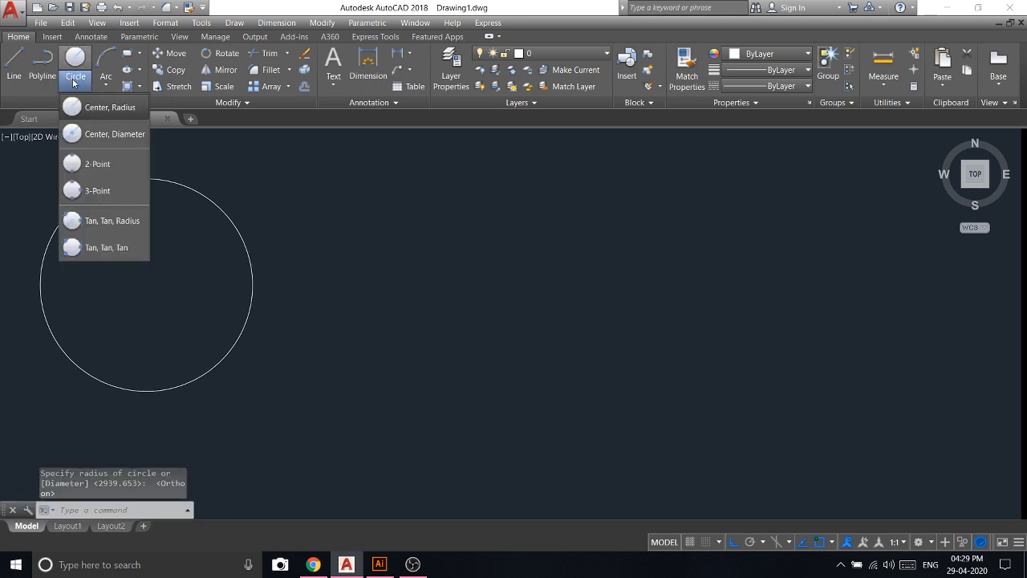
left_click(105, 134)
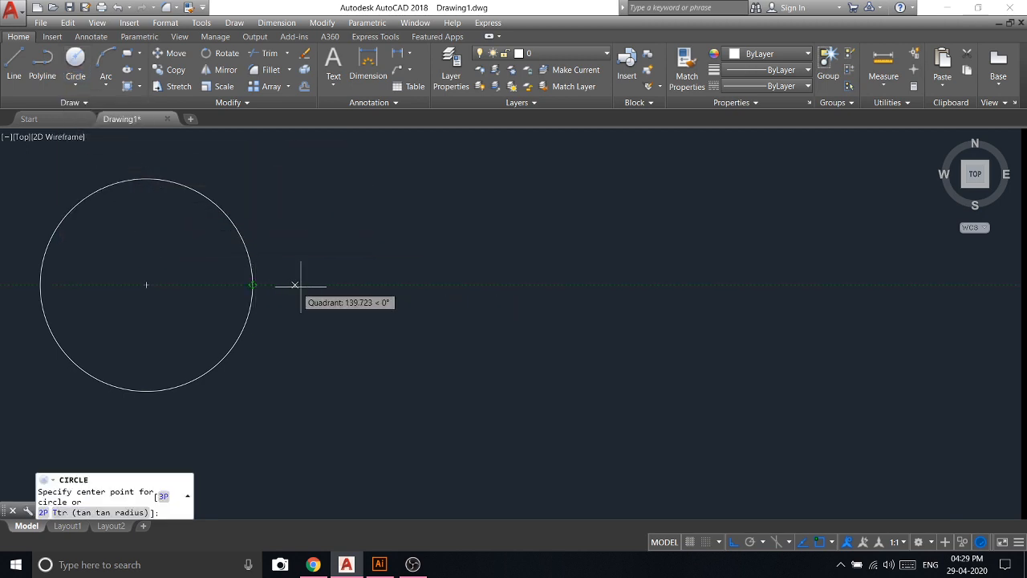
left_click(410, 285)
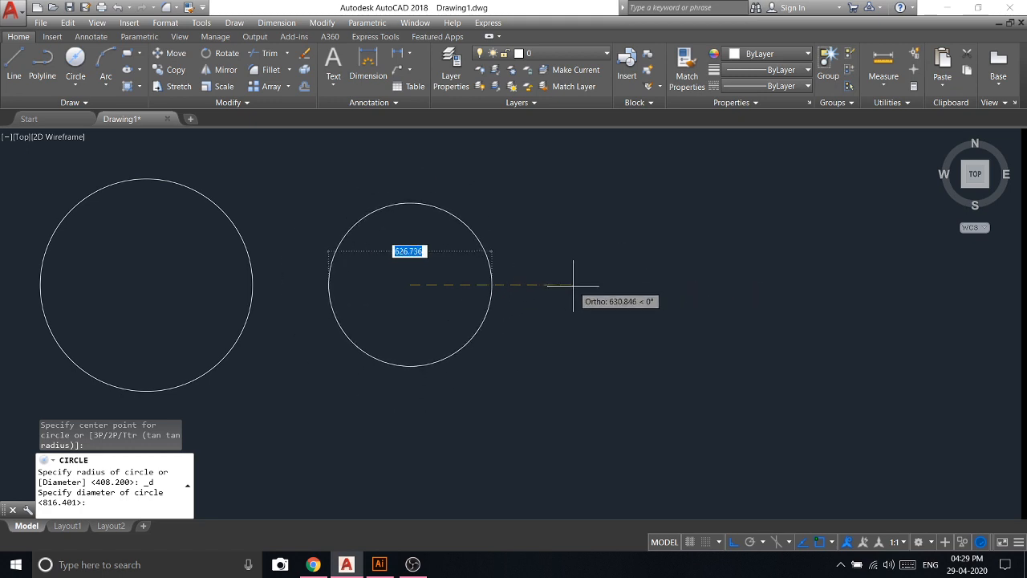
scroll(539, 293, "up", 4)
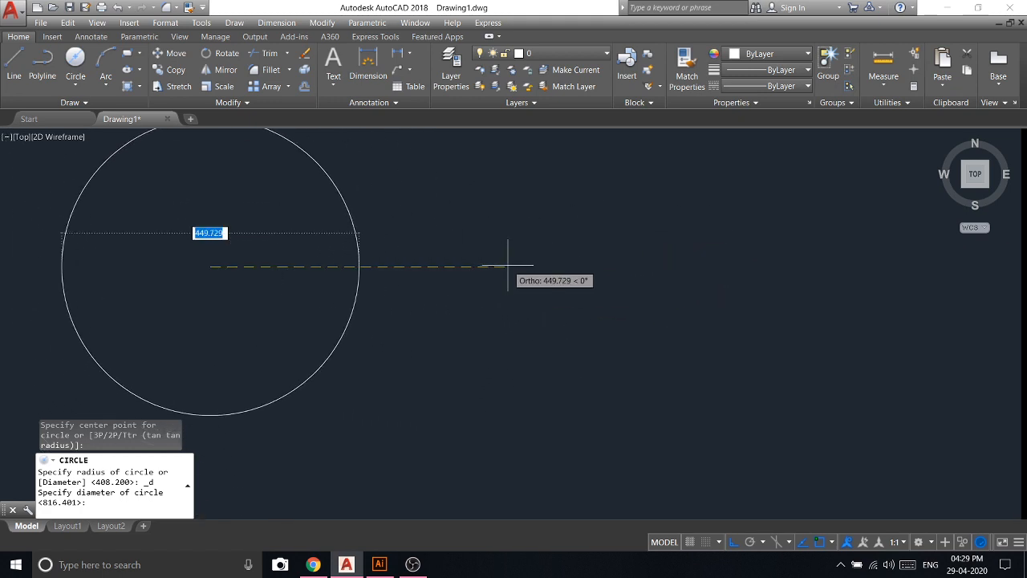
scroll(500, 266, "down", 4)
key("Escape")
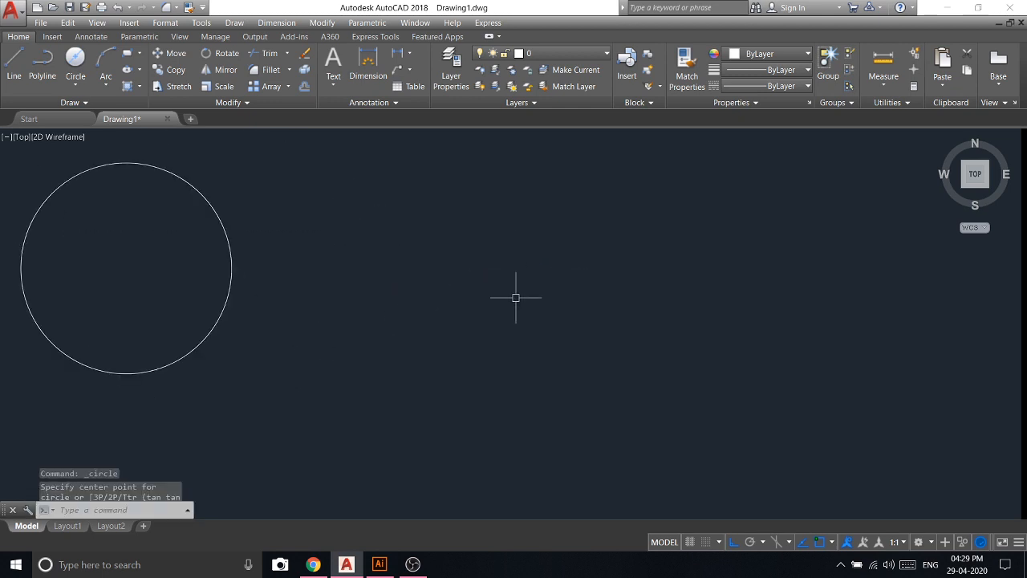
Select the circle with a crossing window and erase it from the drawing.
left_click(517, 298)
left_click(19, 213)
right_click(18, 214)
left_click(80, 284)
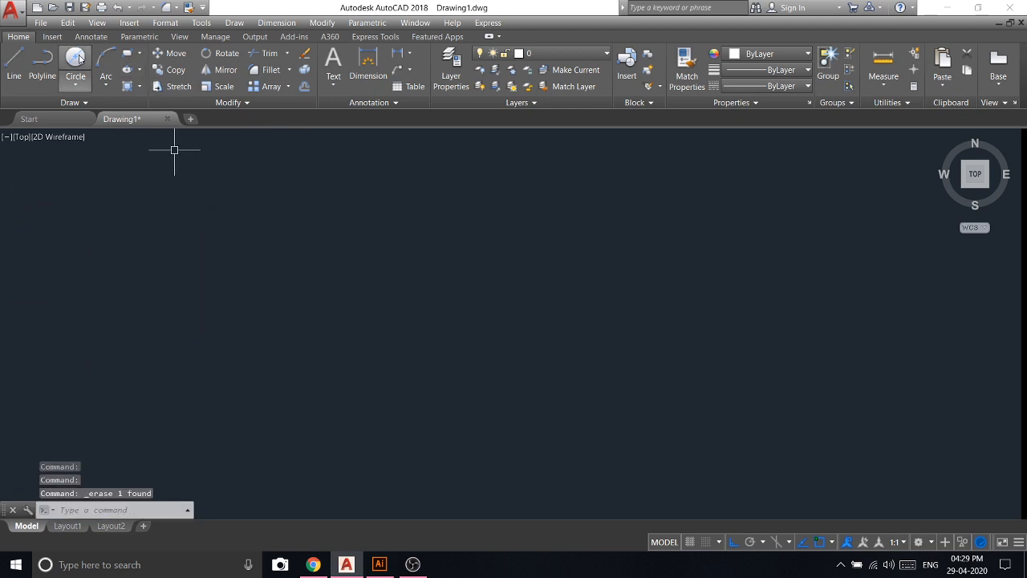
Draw a circle by centre and radius with a radius of about 42, and erase it.
left_click(77, 85)
left_click(112, 108)
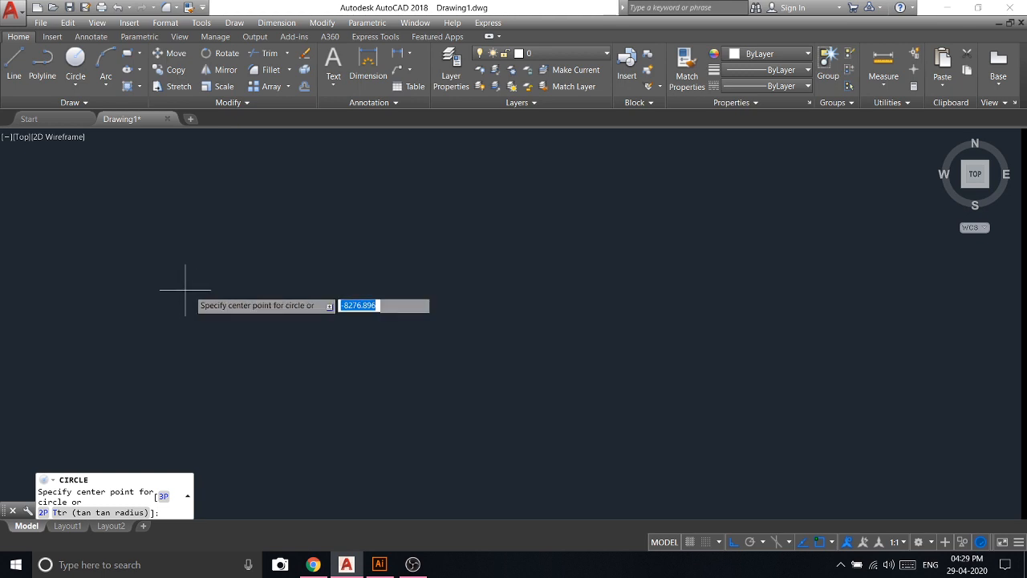
left_click(390, 288)
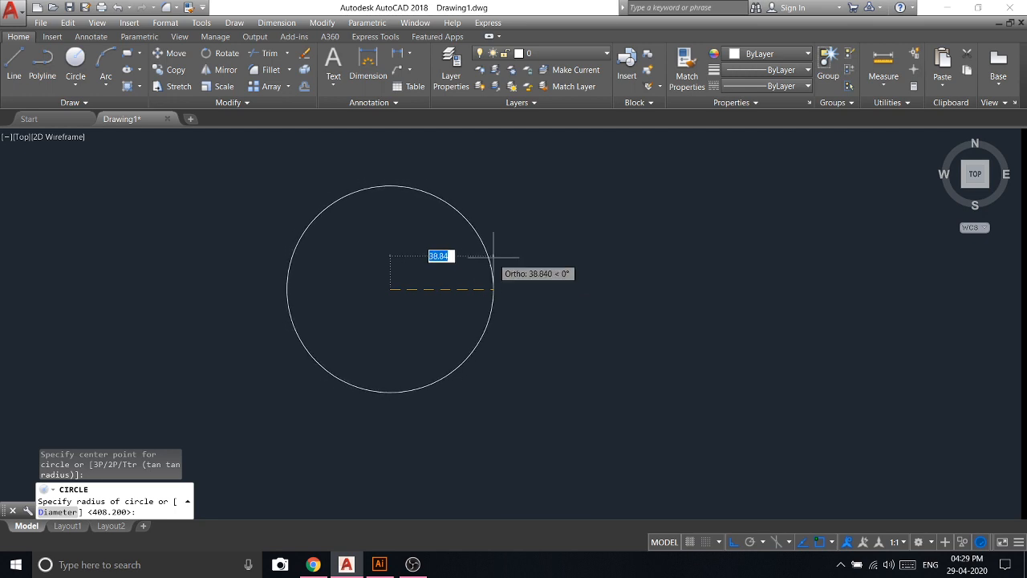
left_click(501, 286)
left_click(500, 285)
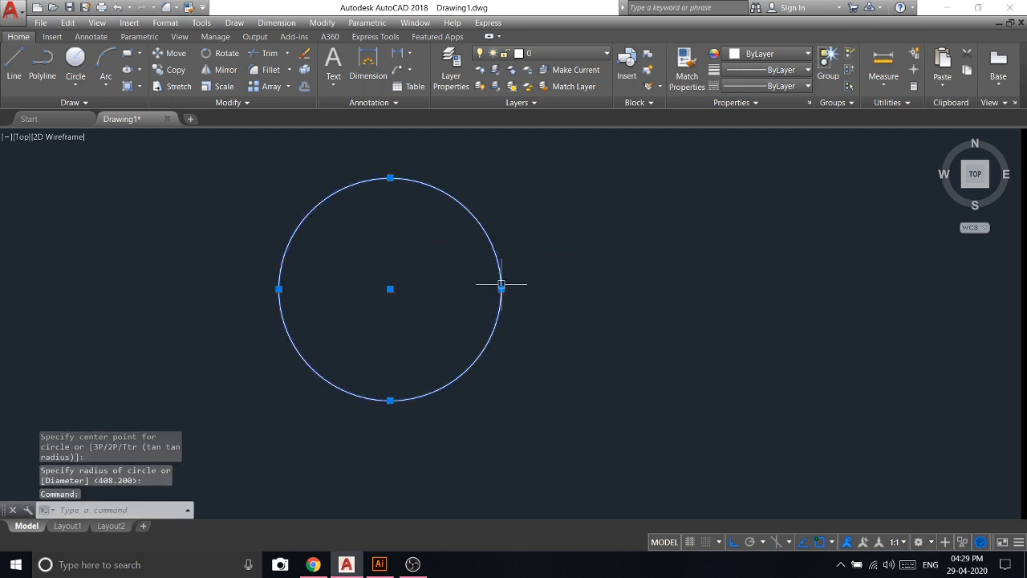
key("Delete")
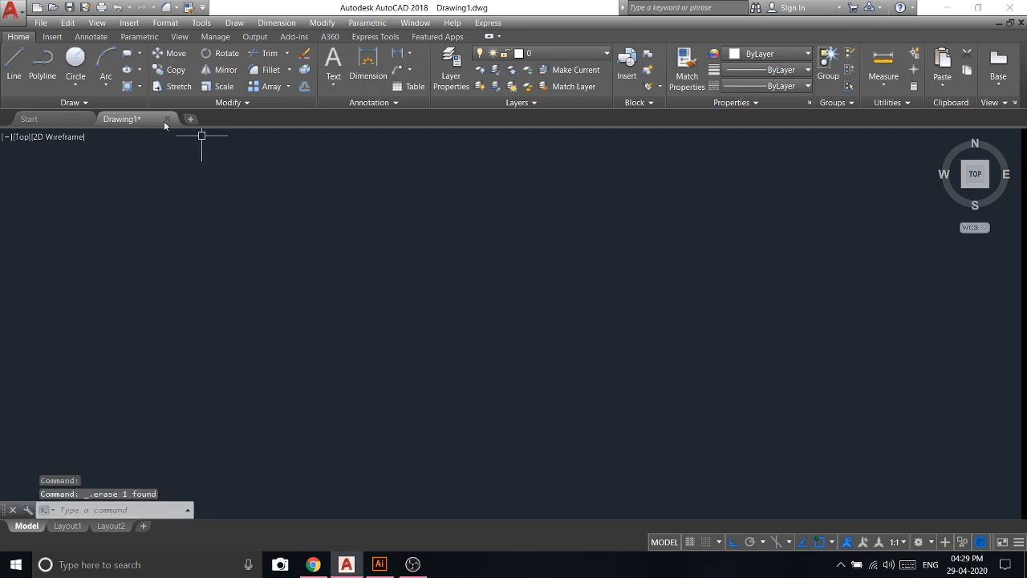
left_click(69, 81)
left_click(112, 136)
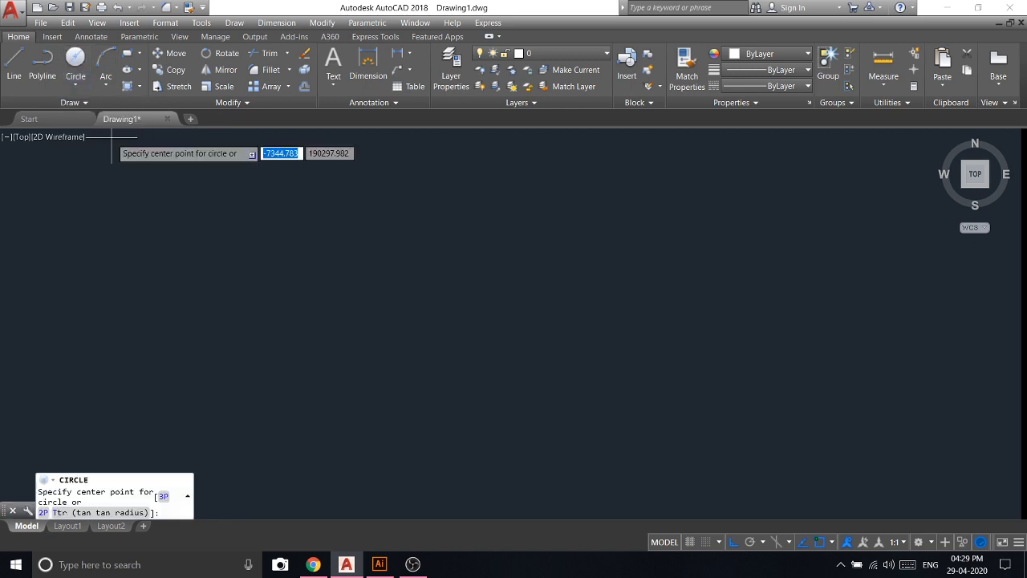
left_click(229, 297)
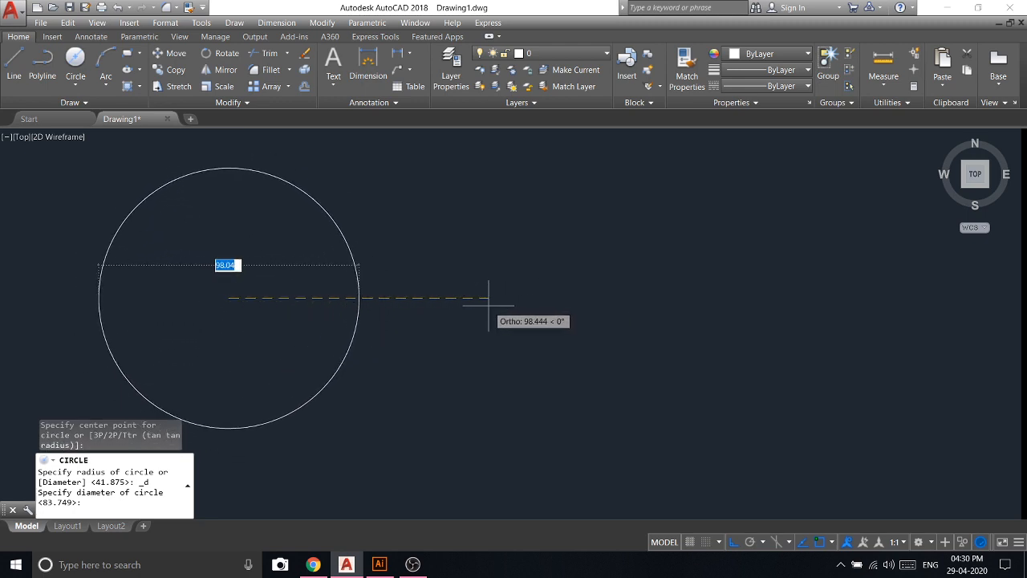
key("Escape")
Draw a circle by centre and radius with an exact radius of 100.
left_click(77, 81)
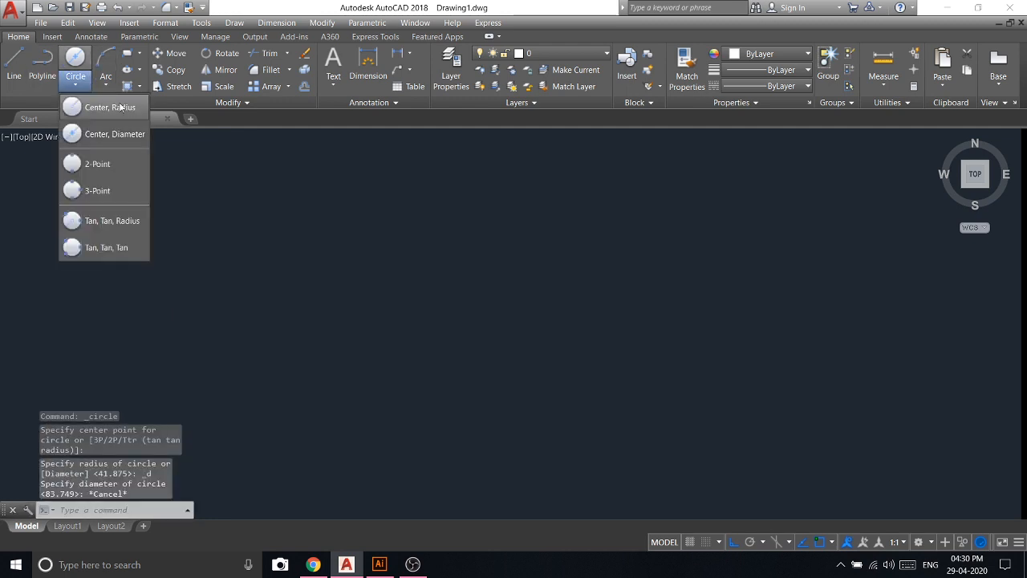
left_click(119, 107)
left_click(326, 298)
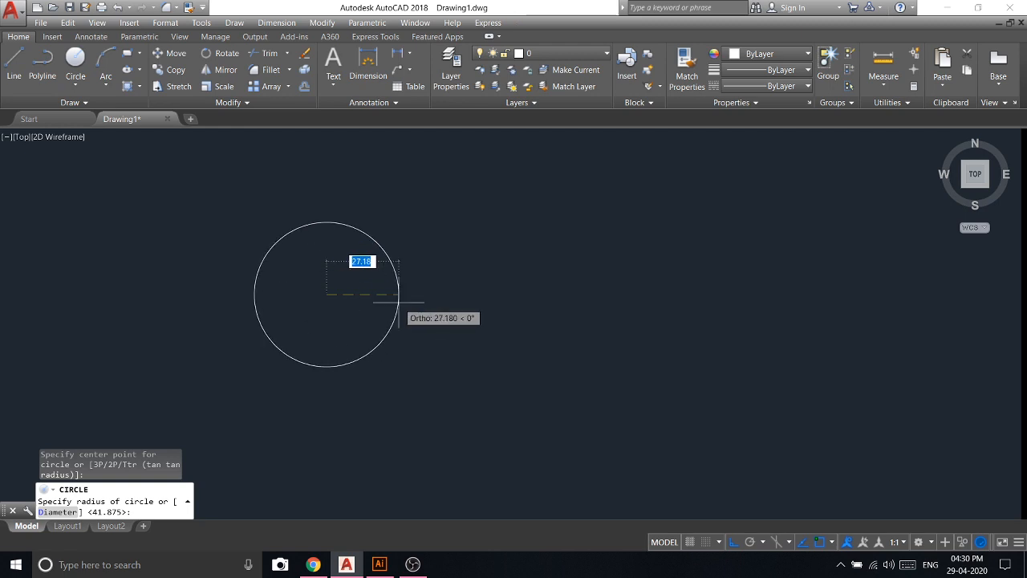
type("100")
key("Return")
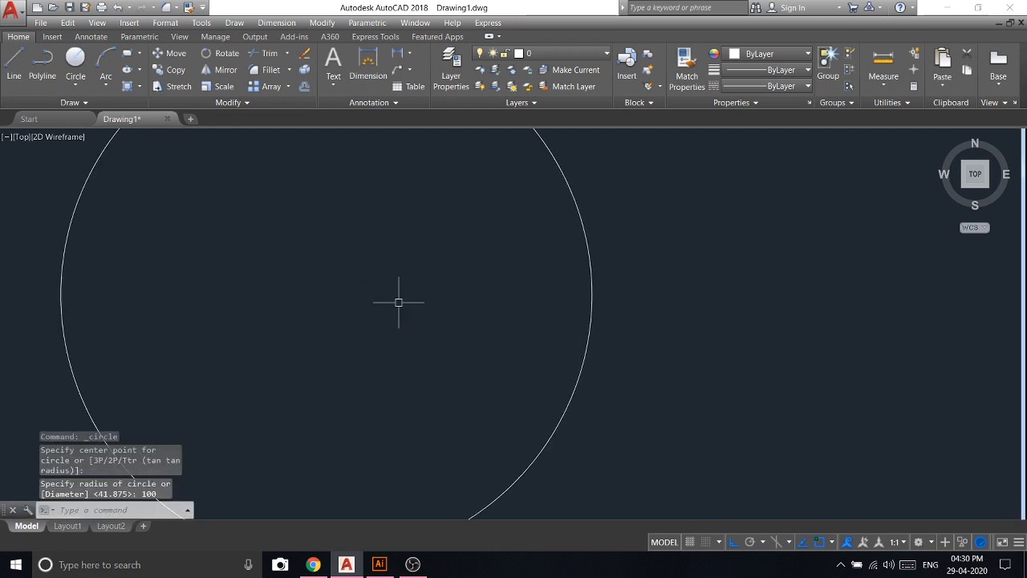
scroll(401, 326, "down", 3)
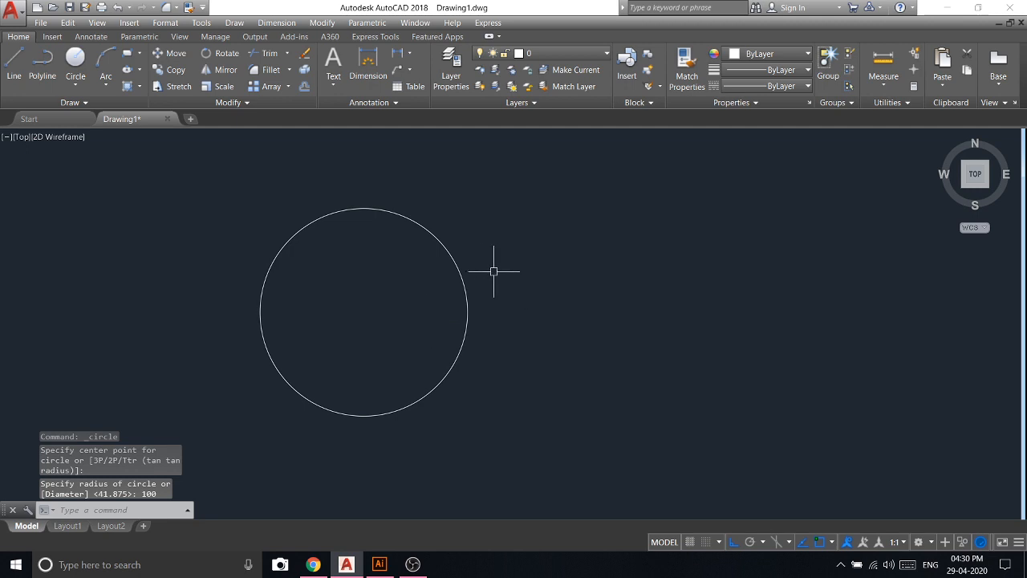
left_click(457, 257)
key("Escape")
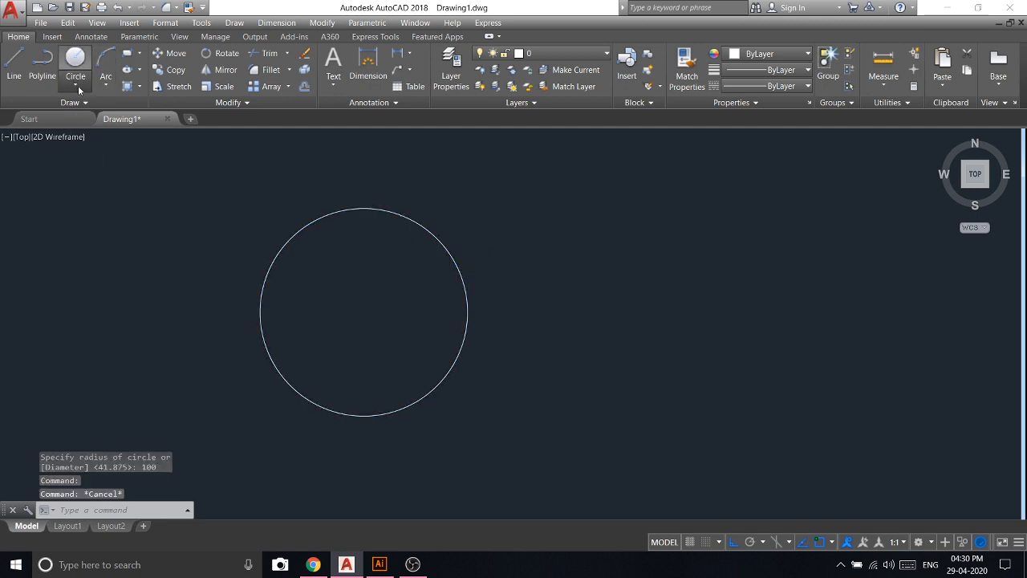
Draw a second circle by centre and diameter beside the large one, with an exact diameter of 50.
left_click(78, 86)
left_click(88, 135)
middle_click_drag(683, 250, 301, 236)
scroll(300, 236, "down", 4)
scroll(319, 227, "up", 4)
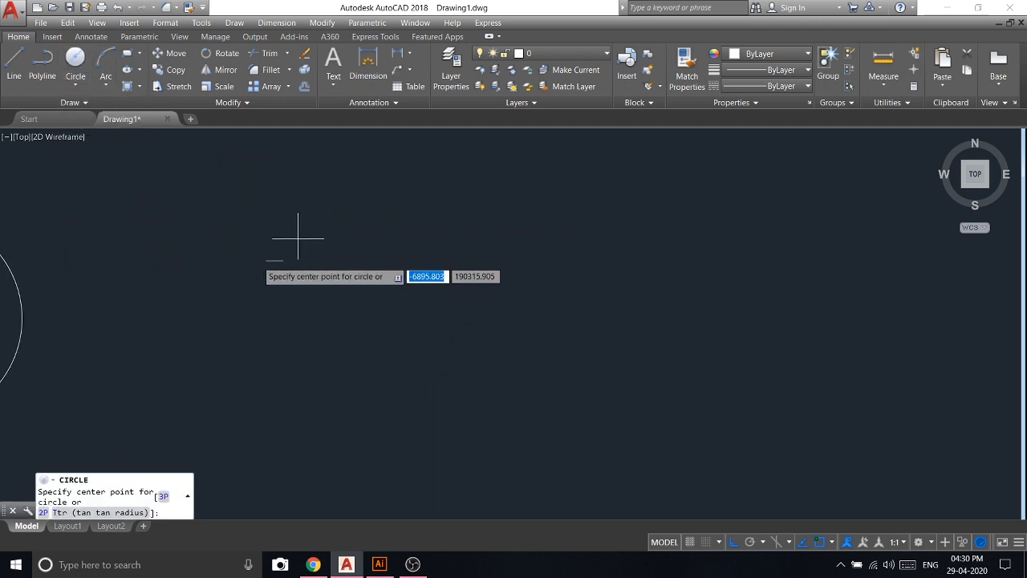
left_click(225, 278)
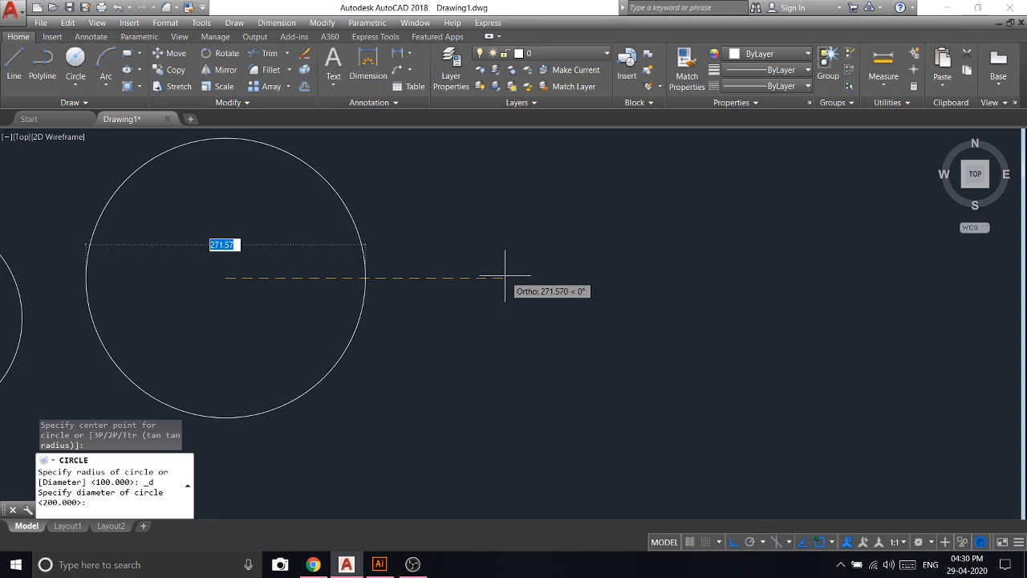
type("50")
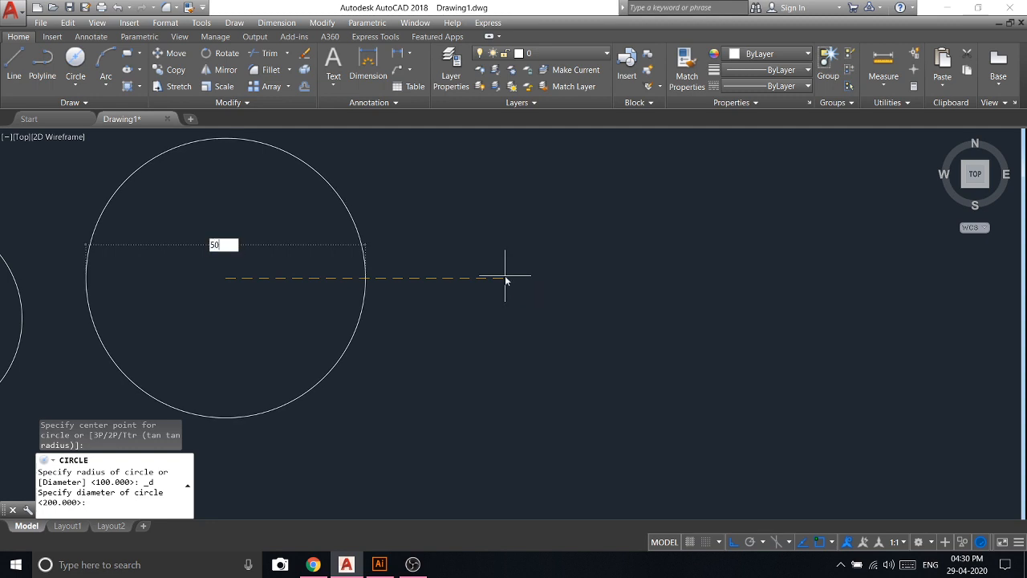
key("Return")
scroll(506, 276, "down", 2)
scroll(340, 298, "up", 4)
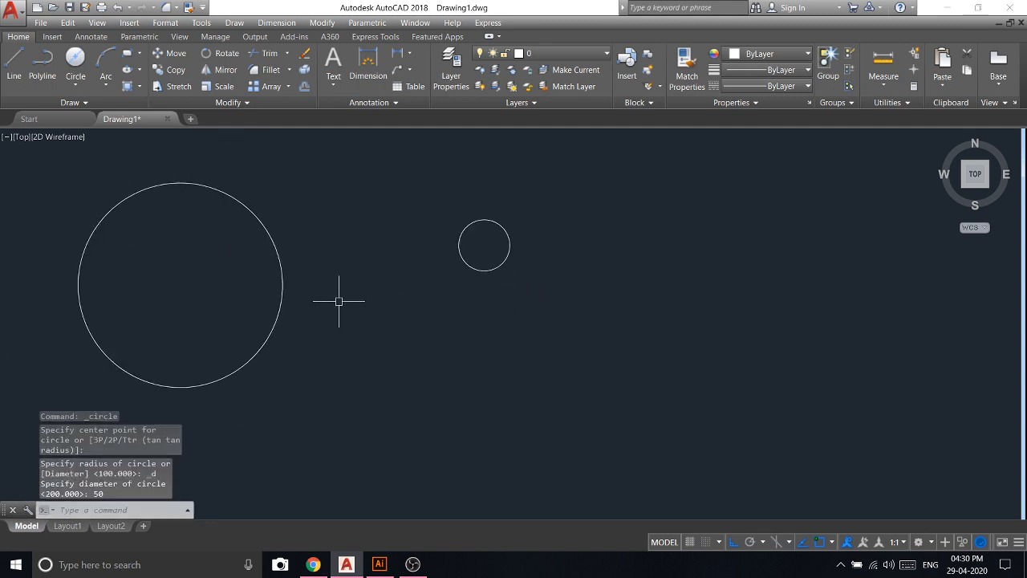
Move the small circle straight down using the Move command.
left_click(527, 292)
left_click(460, 241)
right_click(460, 241)
left_click(506, 330)
left_click(548, 268)
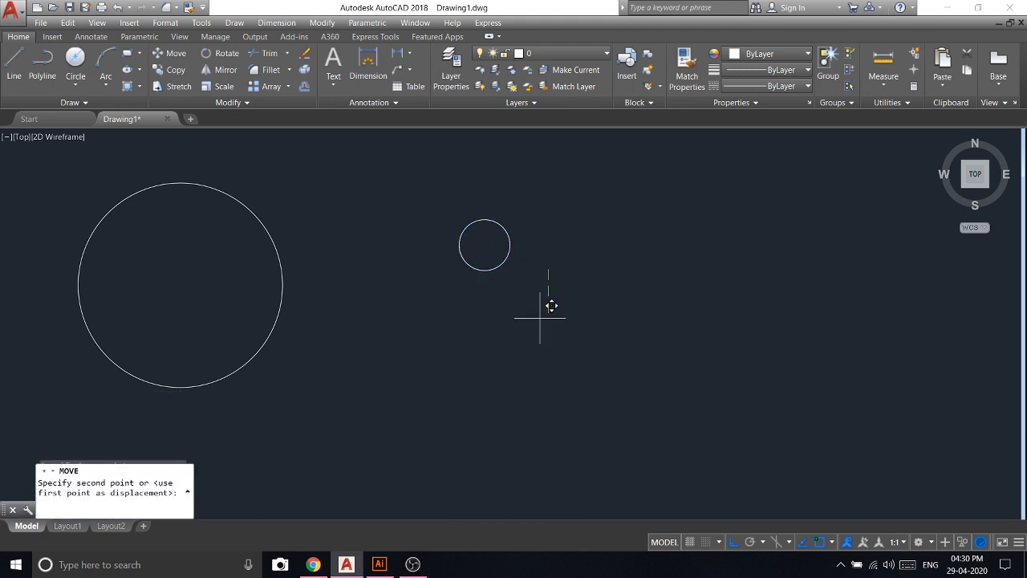
left_click(547, 353)
Select both circles with one crossing window and erase them.
left_click(547, 350)
left_click(121, 248)
right_click(121, 248)
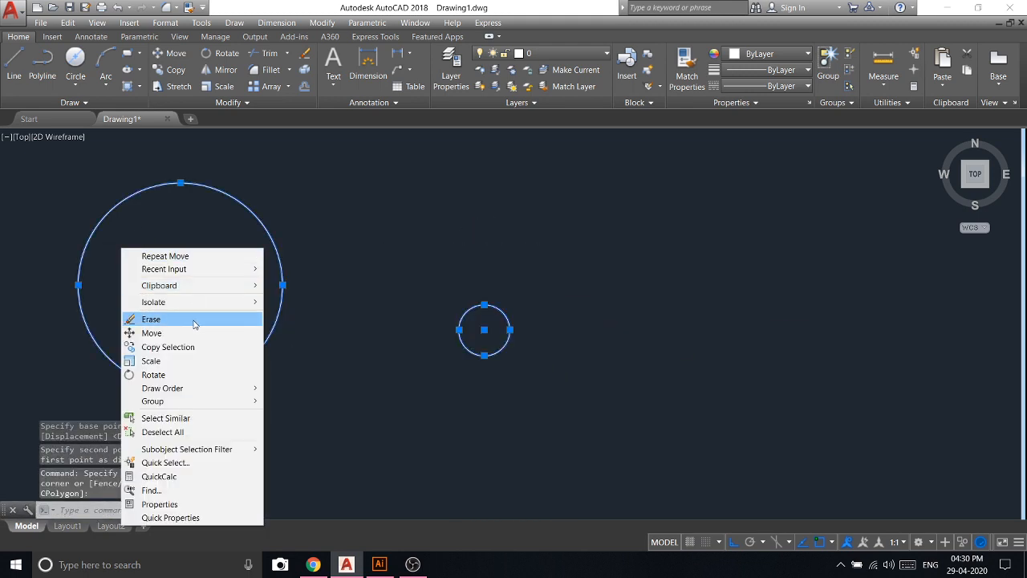
left_click(195, 322)
Draw a freehand-sized circle in the empty drawing by centre and diameter.
left_click(75, 84)
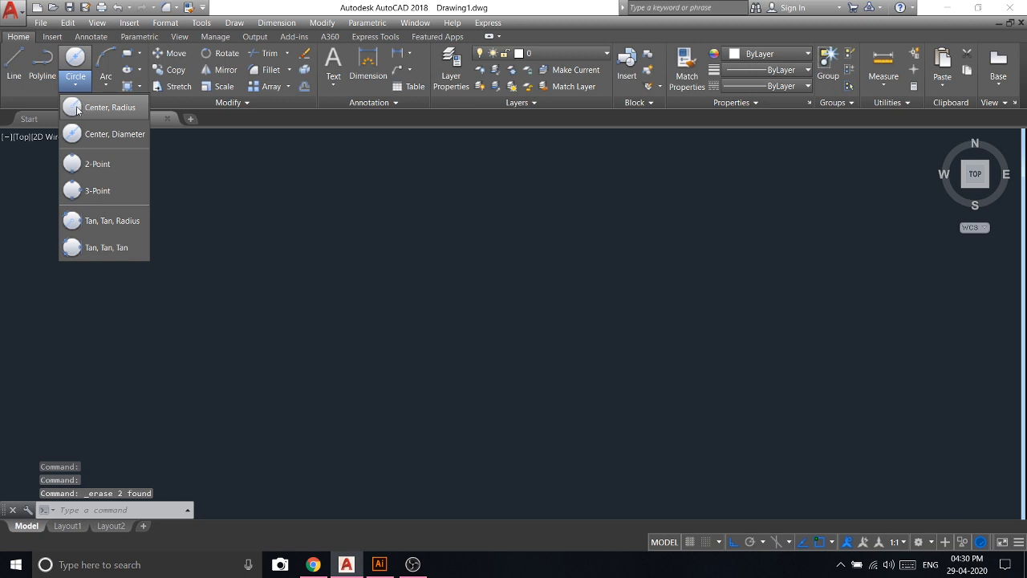
left_click(120, 133)
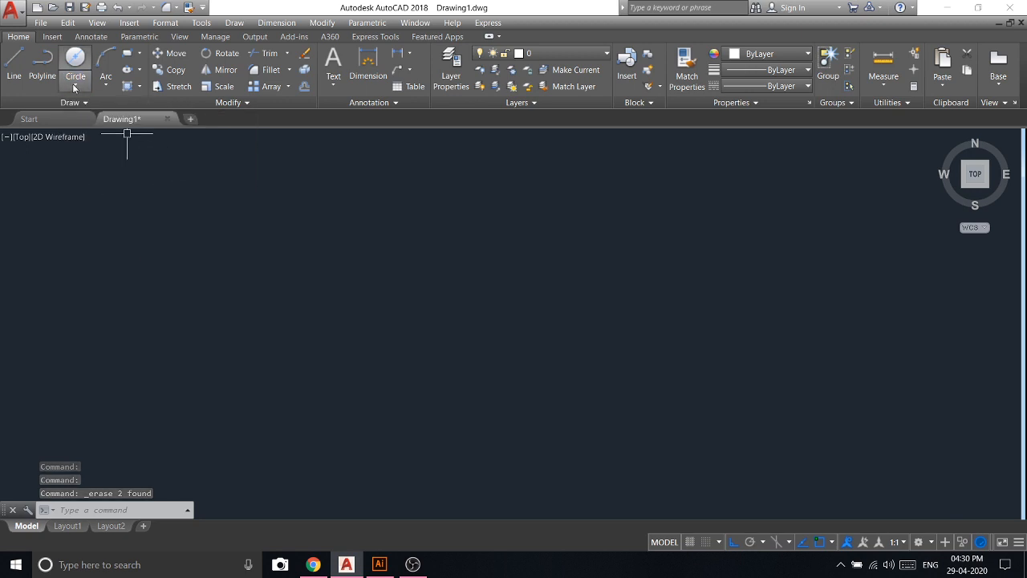
left_click(219, 279)
left_click(285, 286)
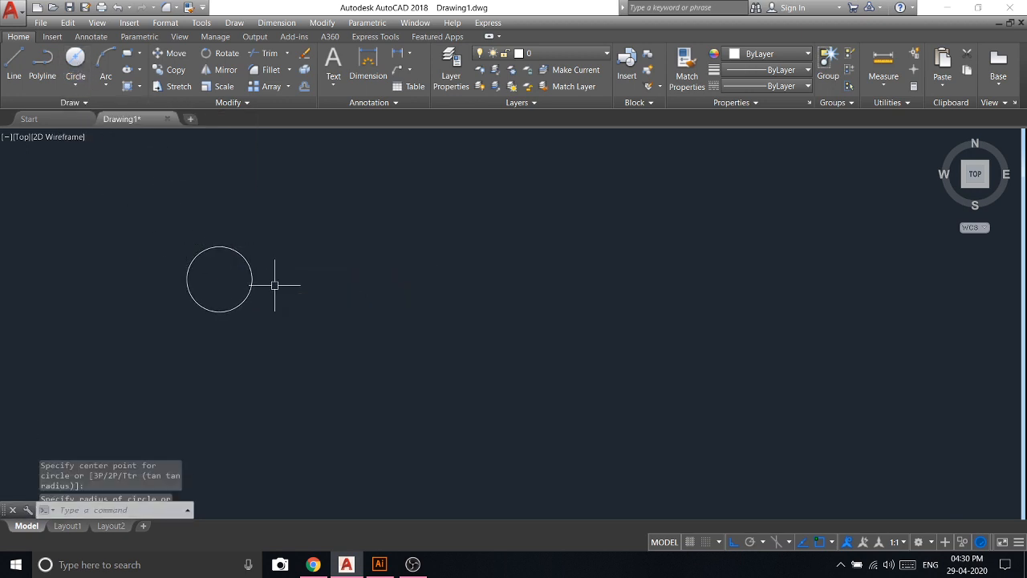
scroll(221, 273, "up", 6)
Draw a horizontal radius line from the circle's centre to its right quadrant.
left_click(13, 64)
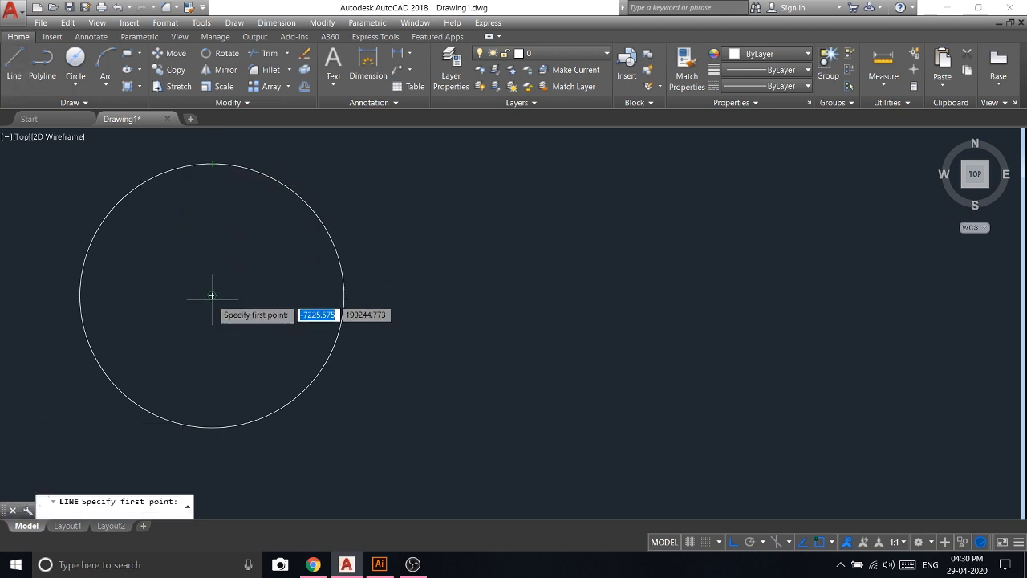
left_click(212, 295)
left_click(344, 296)
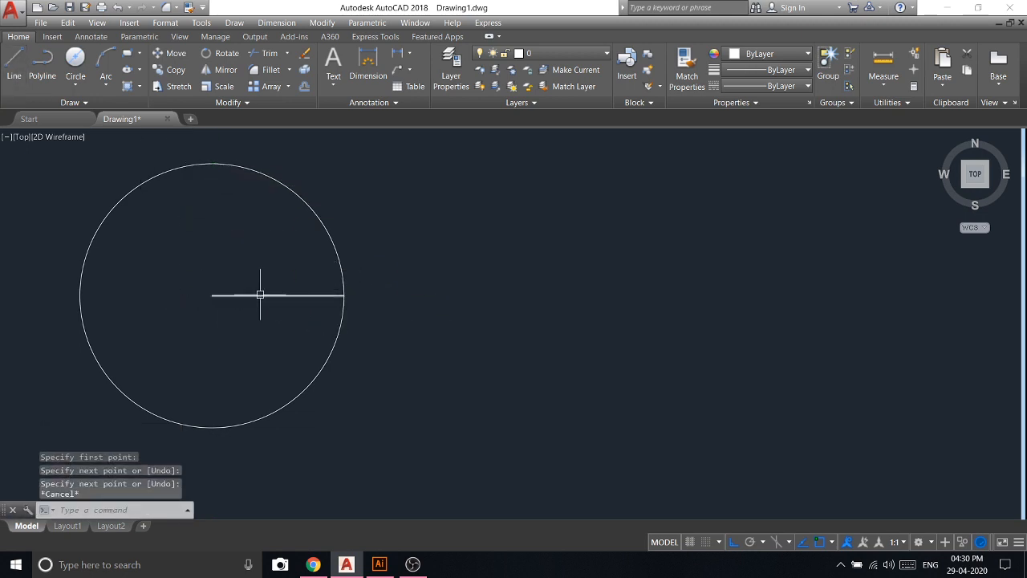
key("Escape")
left_click(254, 295)
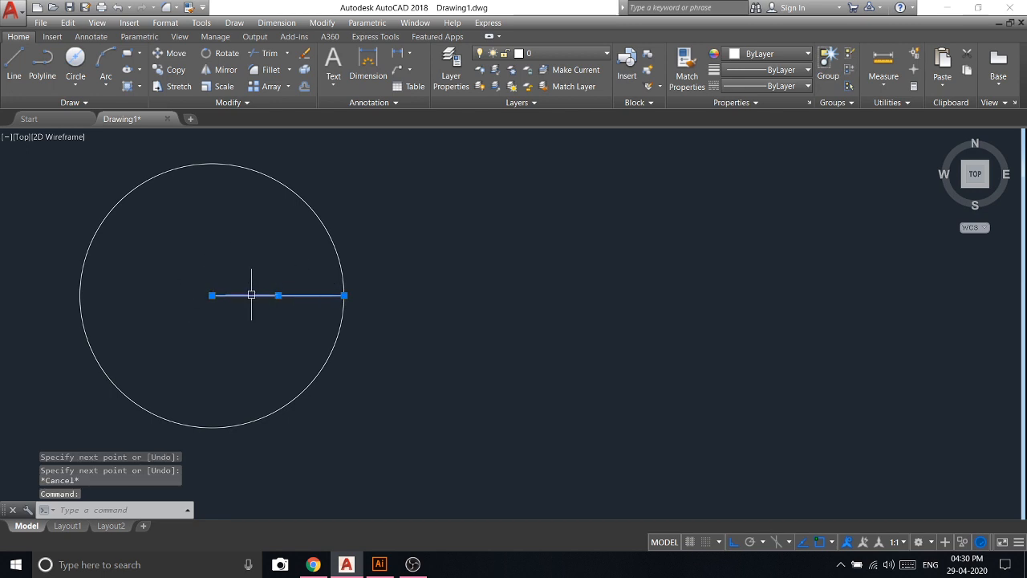
scroll(255, 296, "up", 6)
scroll(260, 295, "down", 6)
key("Escape")
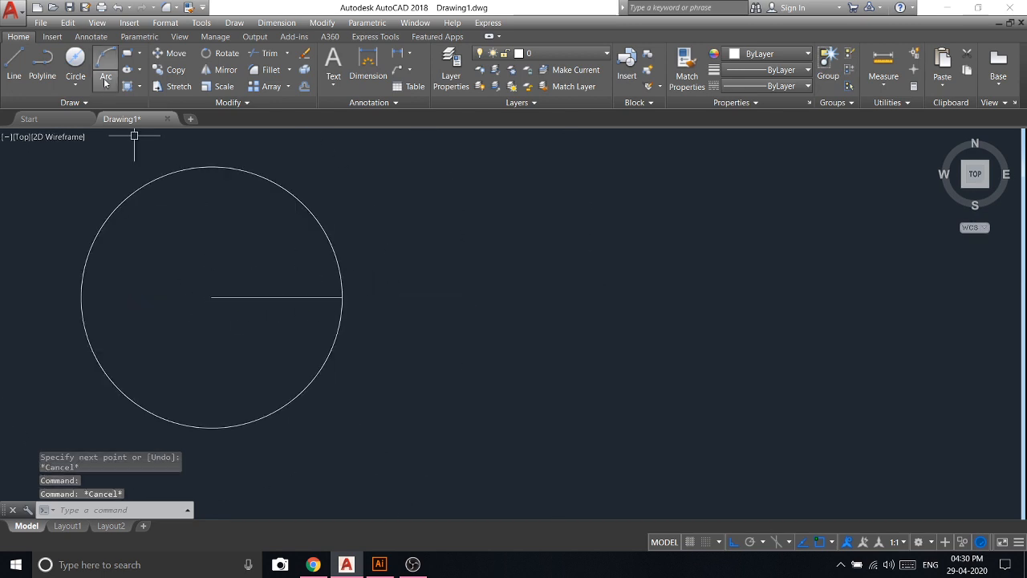
left_click(81, 90)
key("Escape")
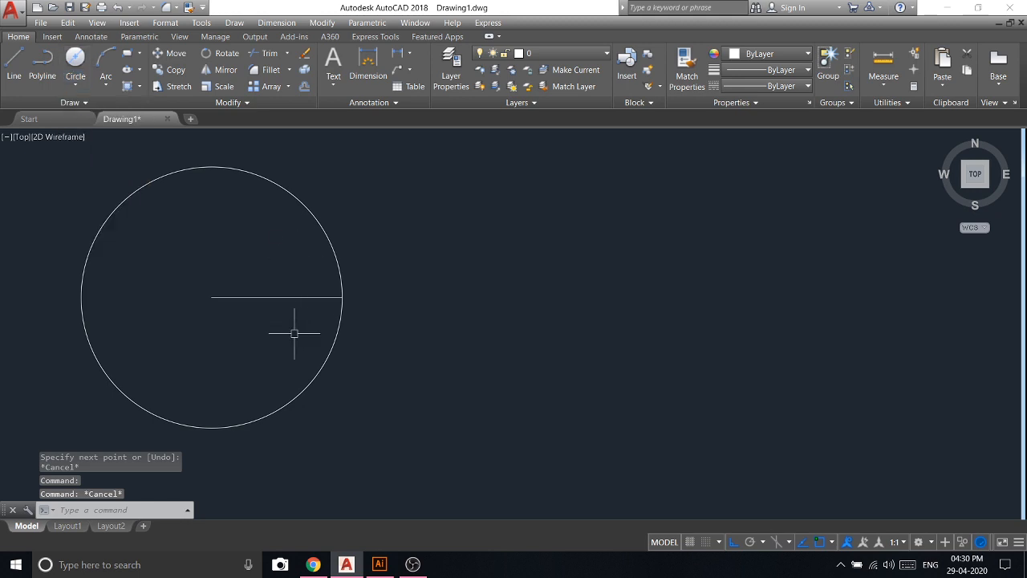
Erase the horizontal radius line inside the circle.
left_click(294, 334)
left_click(232, 270)
key("Delete")
Draw a horizontal diameter line from the circle's left quadrant through the centre to its right quadrant.
left_click(14, 64)
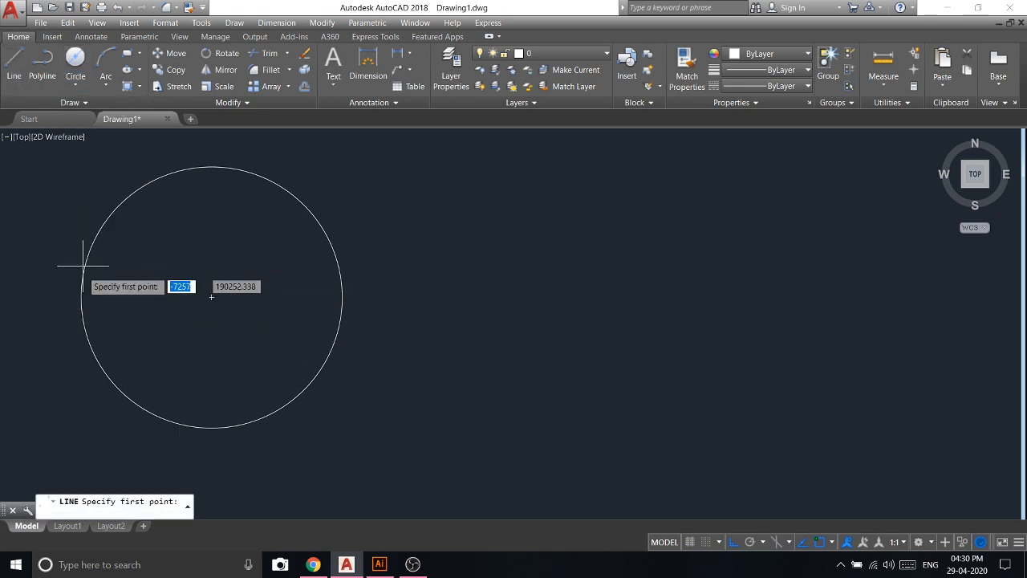
left_click(81, 297)
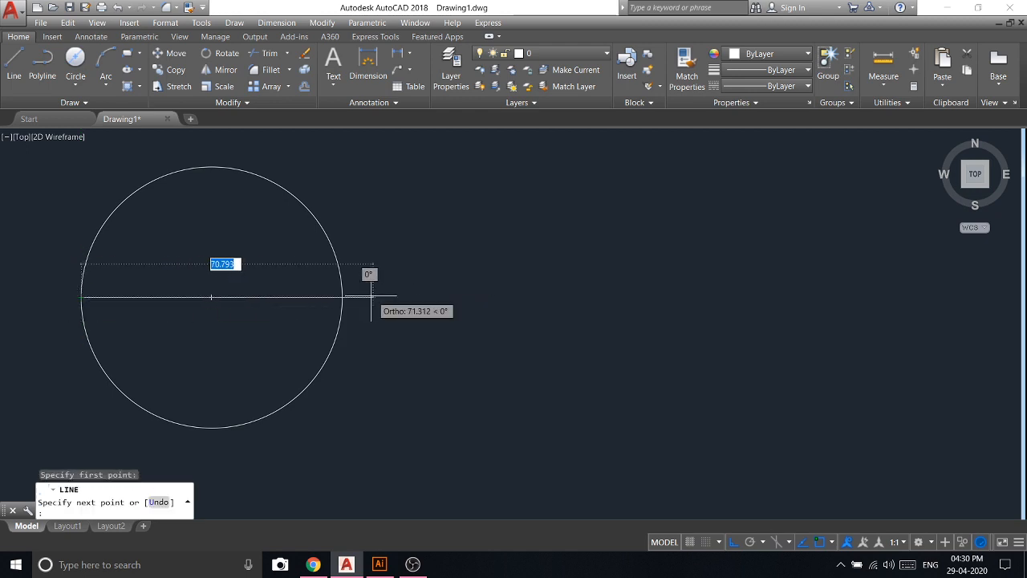
left_click(343, 297)
right_click(448, 234)
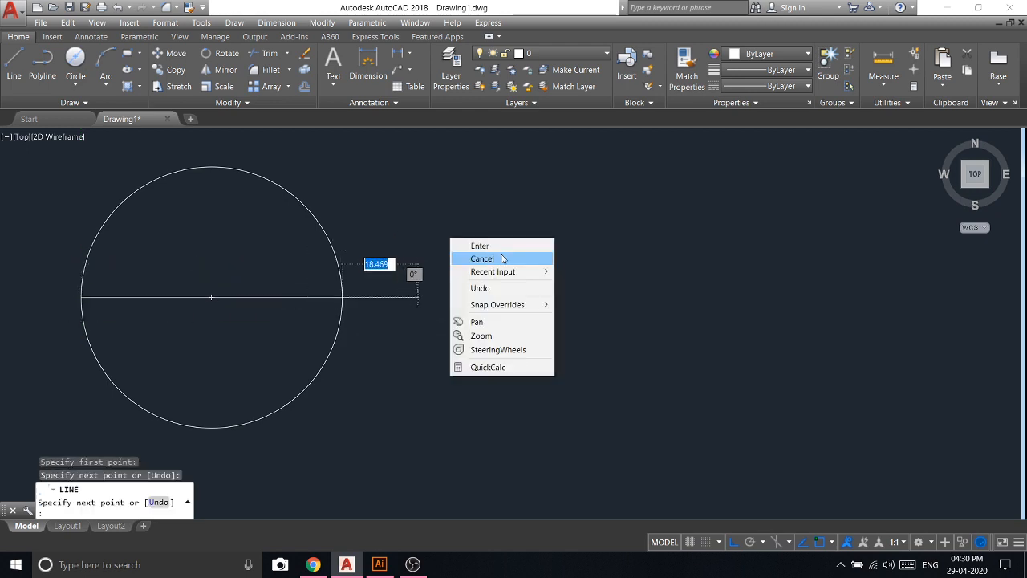
left_click(505, 258)
Select the circle and its diameter line with one crossing window and erase them.
scroll(337, 285, "down", 5)
left_click(407, 350)
left_click(183, 193)
right_click(183, 193)
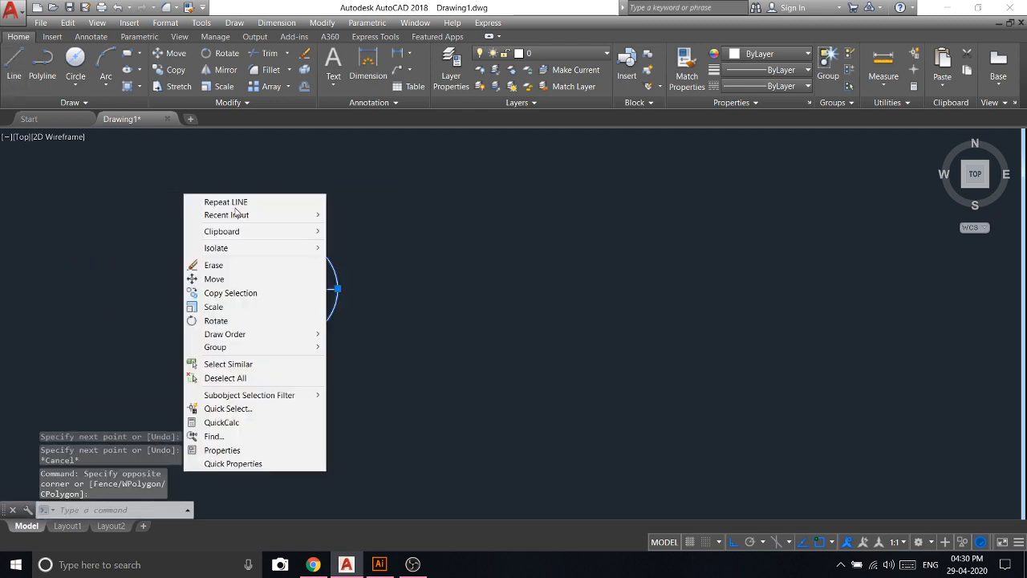
left_click(243, 267)
Draw a freehand-sized 2-Point circle in the empty drawing with its two diameter endpoints on a horizontal line.
left_click(75, 85)
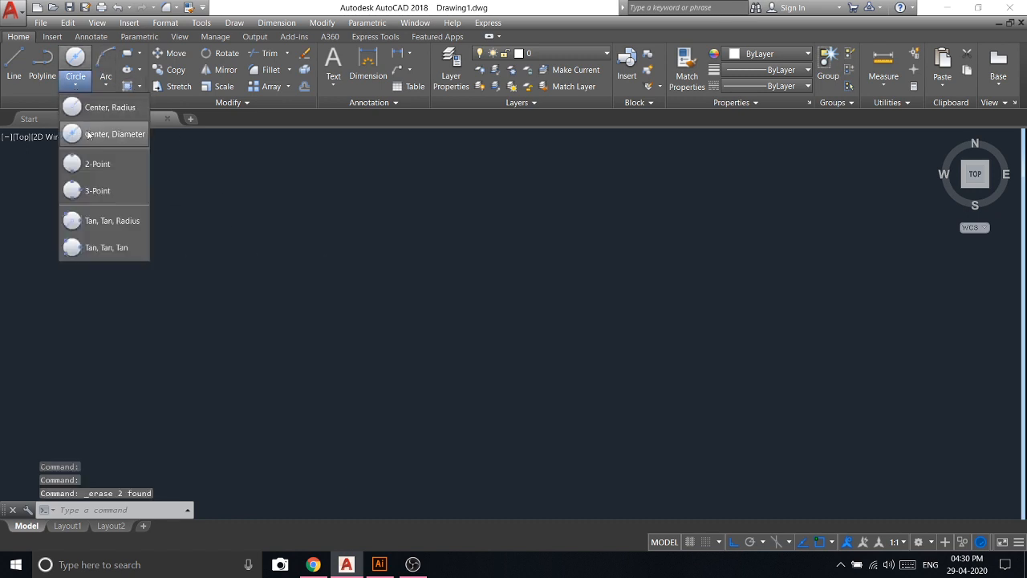
left_click(95, 166)
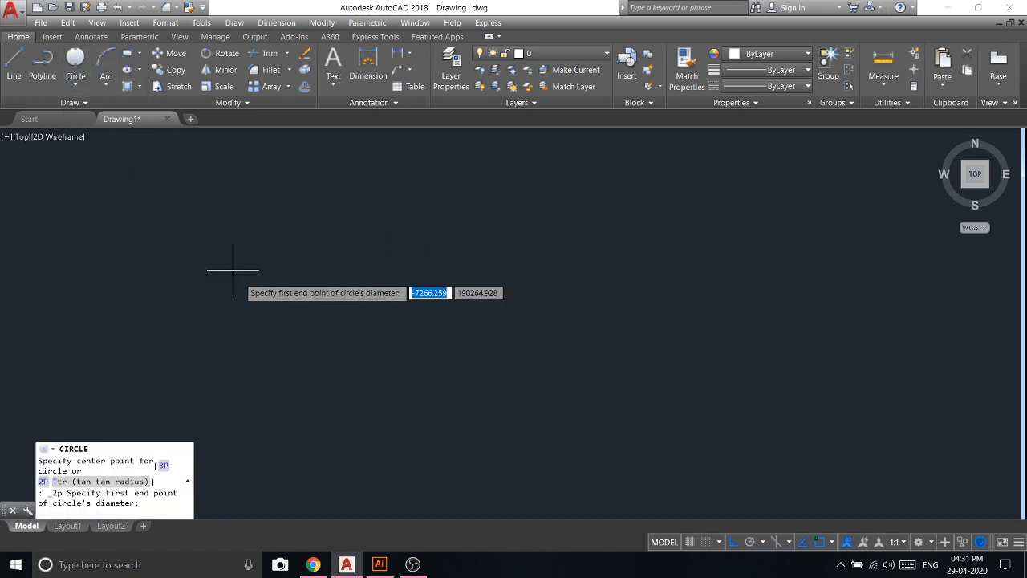
left_click(215, 290)
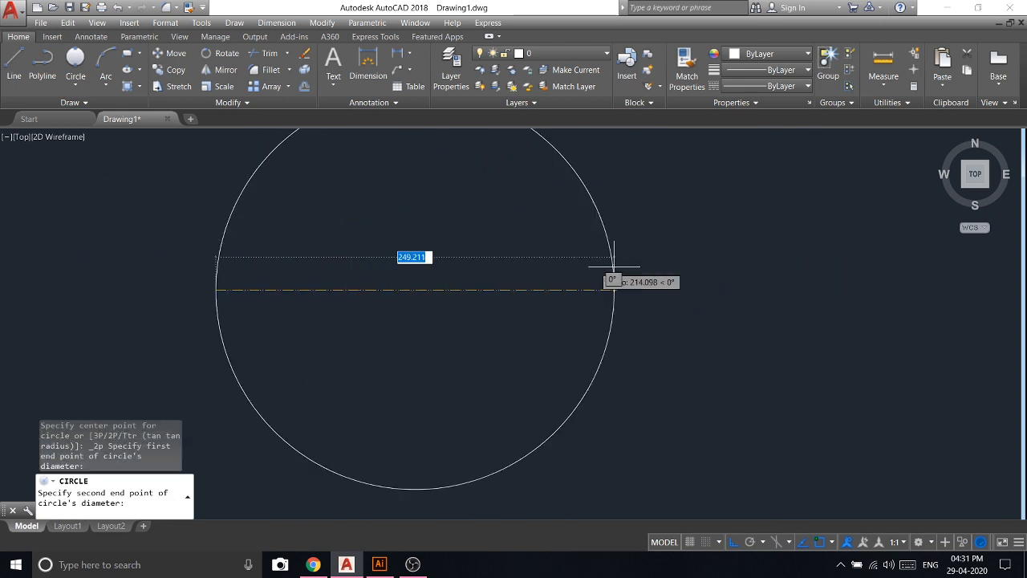
left_click(387, 293)
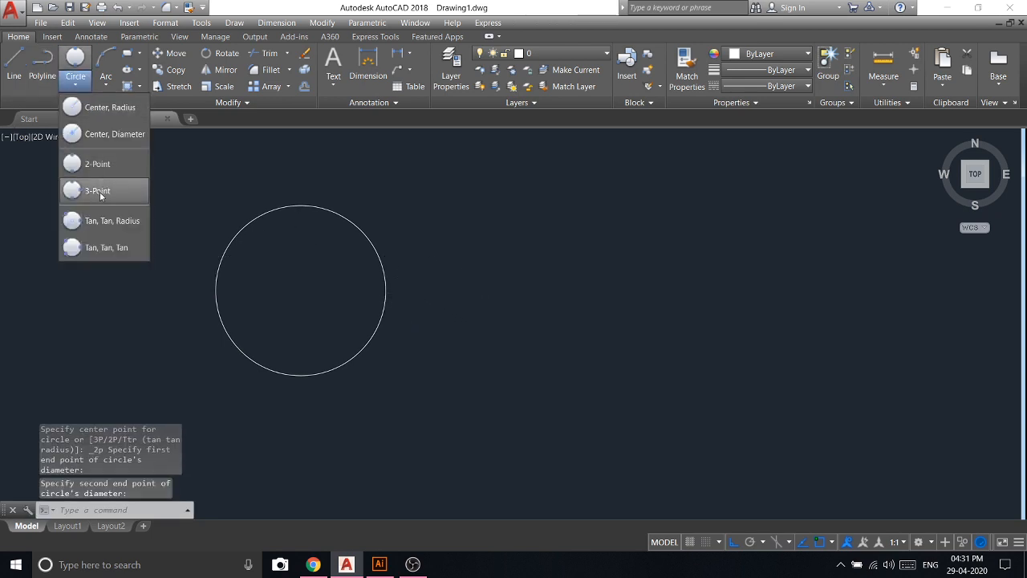
Draw a freehand-sized 3-Point circle in the empty space to the right of the existing circle.
left_click(97, 191)
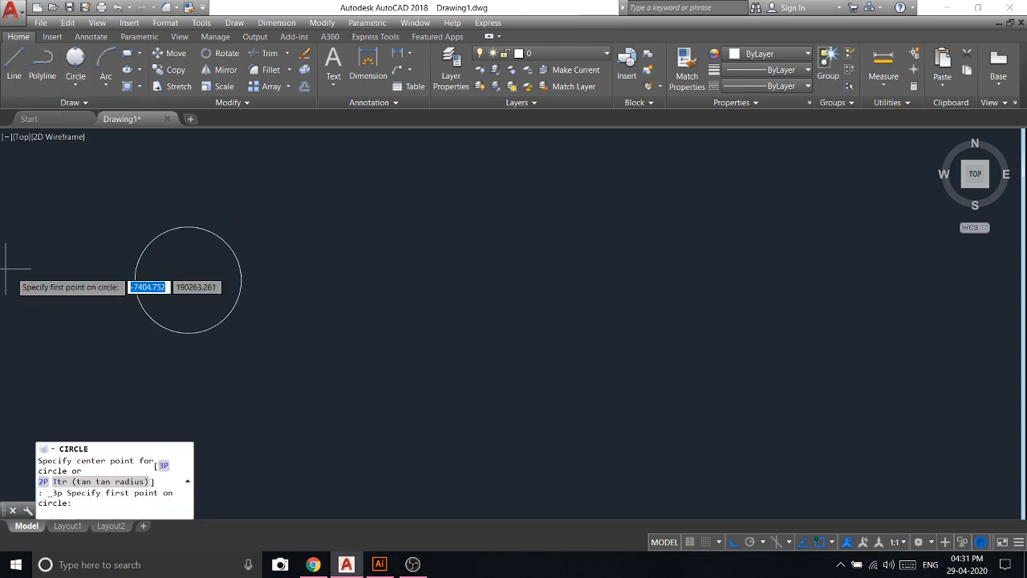
left_click(285, 277)
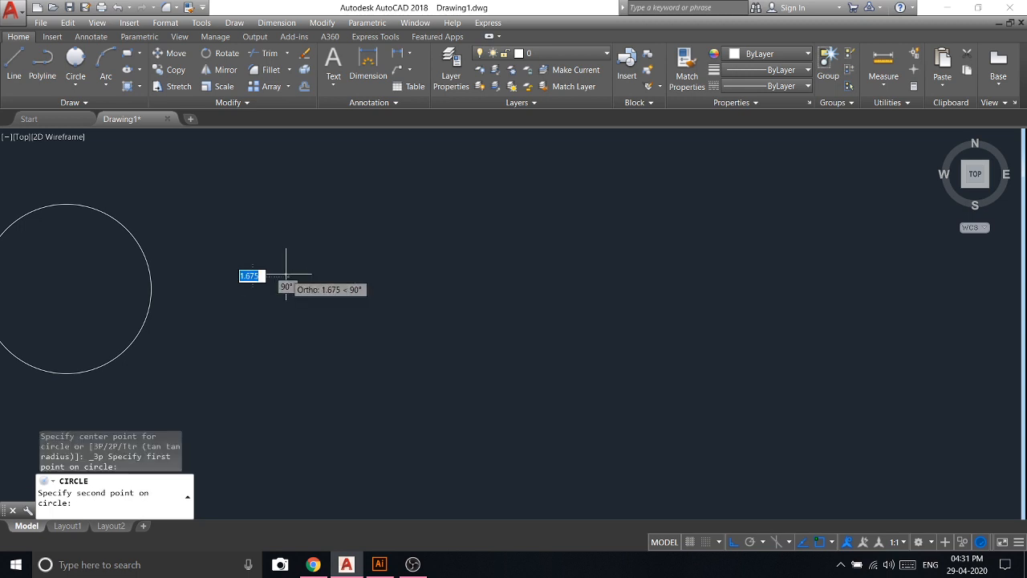
left_click(494, 279)
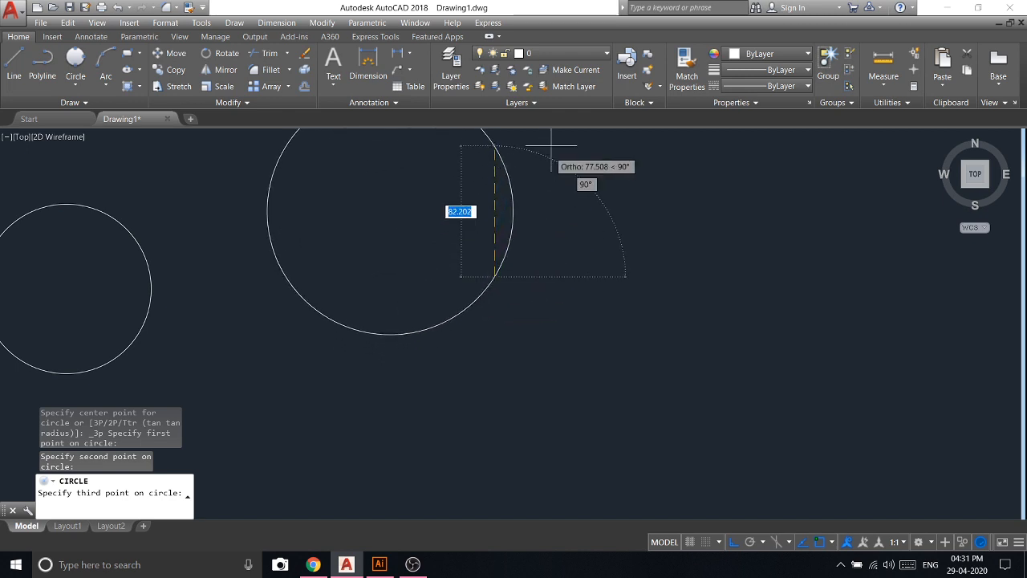
left_click(502, 241)
scroll(507, 244, "down", 5)
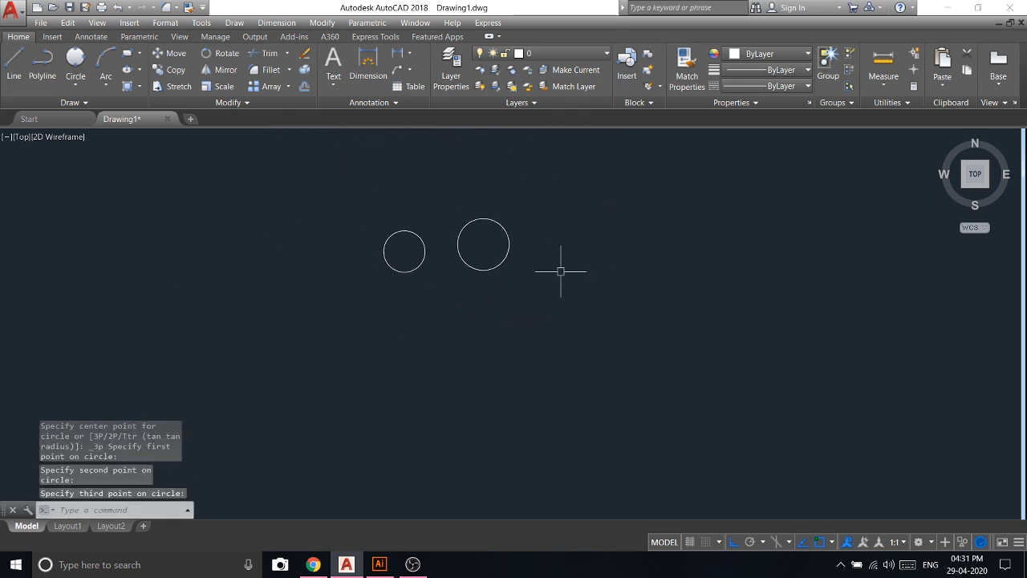
Select the 2-Point and 3-Point circles with one crossing window and erase both.
left_click(572, 279)
left_click(338, 194)
right_click(338, 194)
left_click(385, 267)
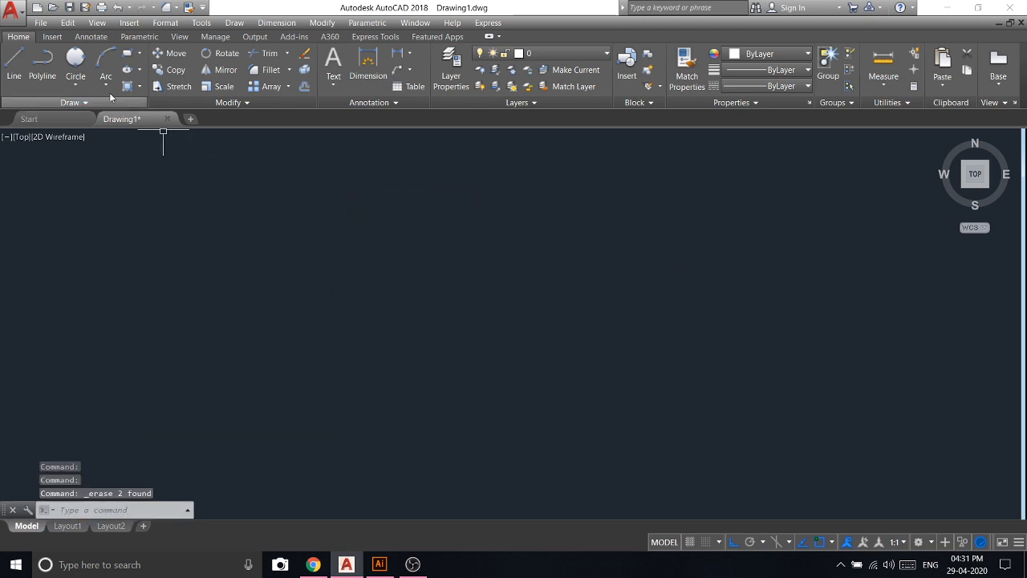
left_click(77, 84)
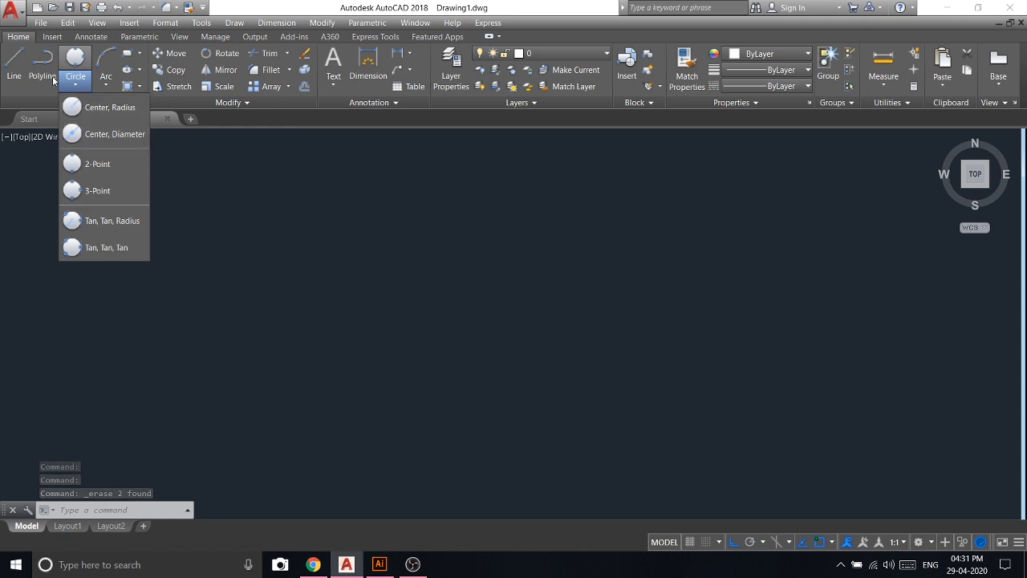
left_click(260, 214)
left_click(197, 220)
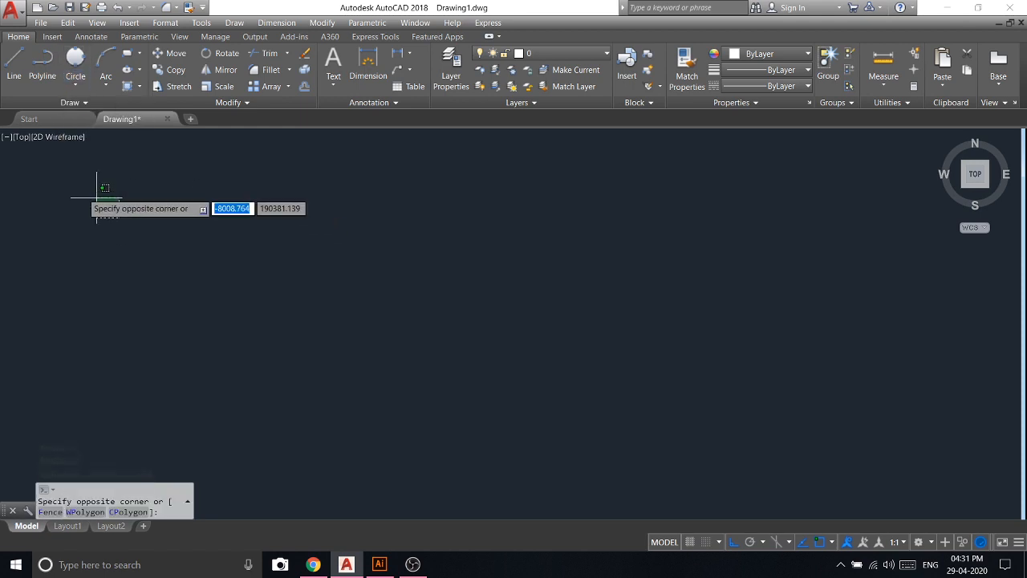
Draw an open Spline Fit curve through nine points, with a straight horizontal start and, with Ortho off, two wave crests at its right end.
left_click(76, 104)
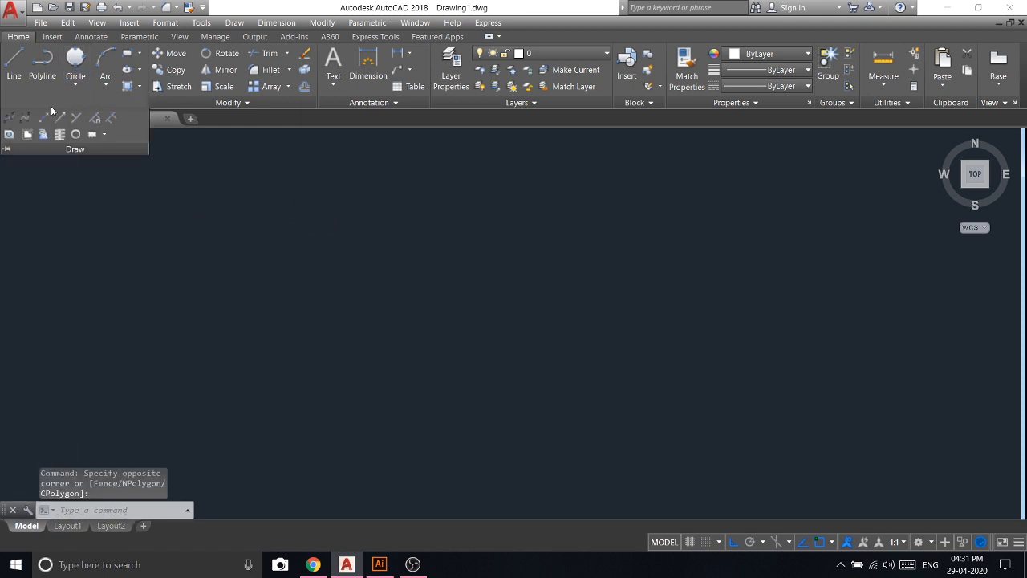
left_click(7, 122)
left_click(195, 284)
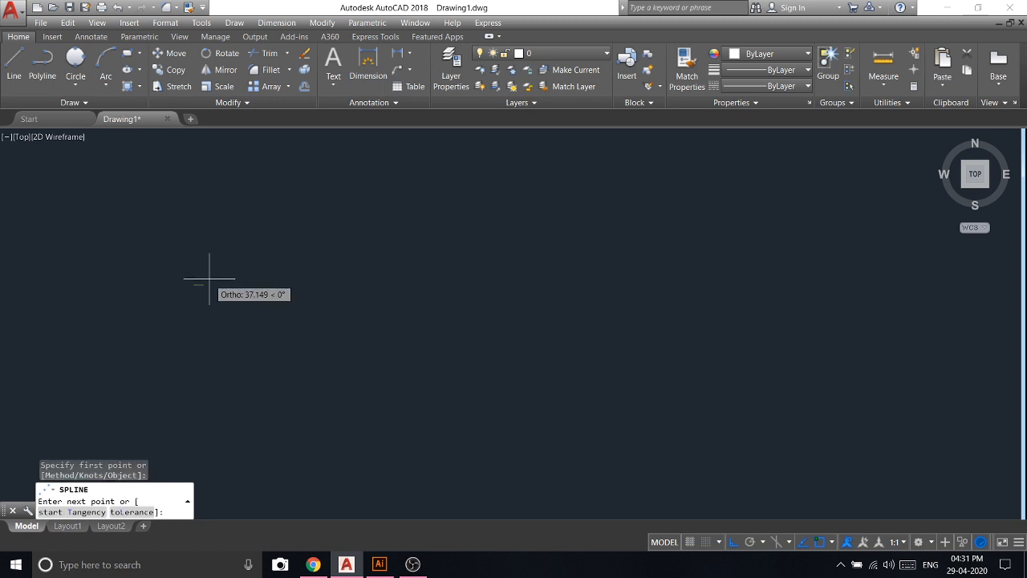
left_click(326, 284)
left_click(433, 200)
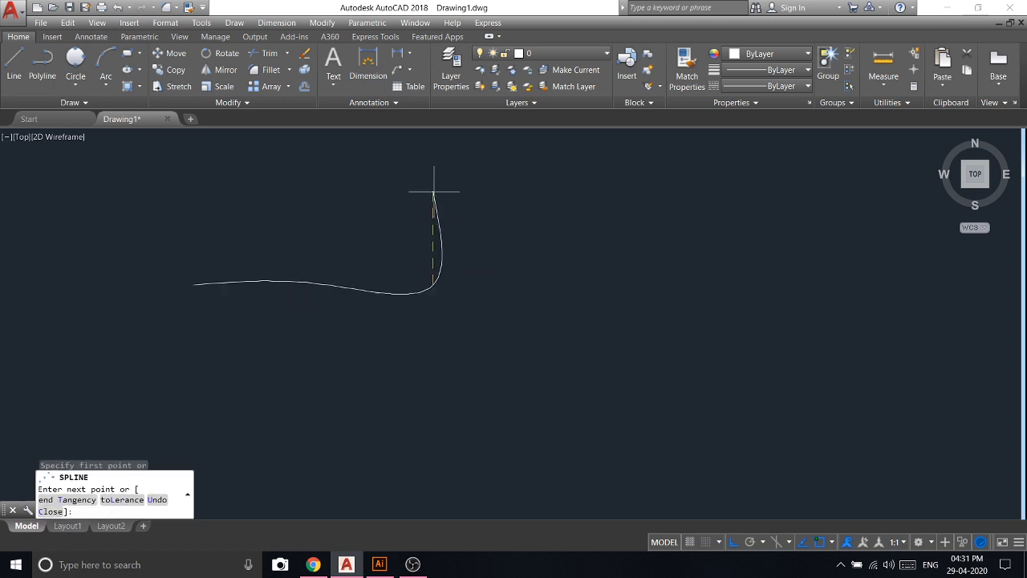
left_click(514, 308)
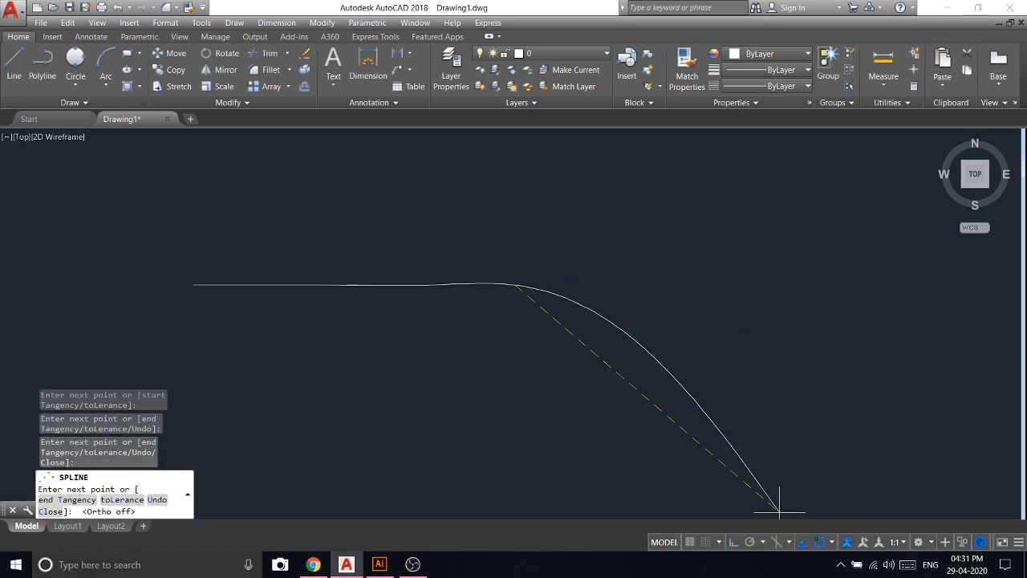
left_click(603, 271)
left_click(697, 205)
left_click(814, 287)
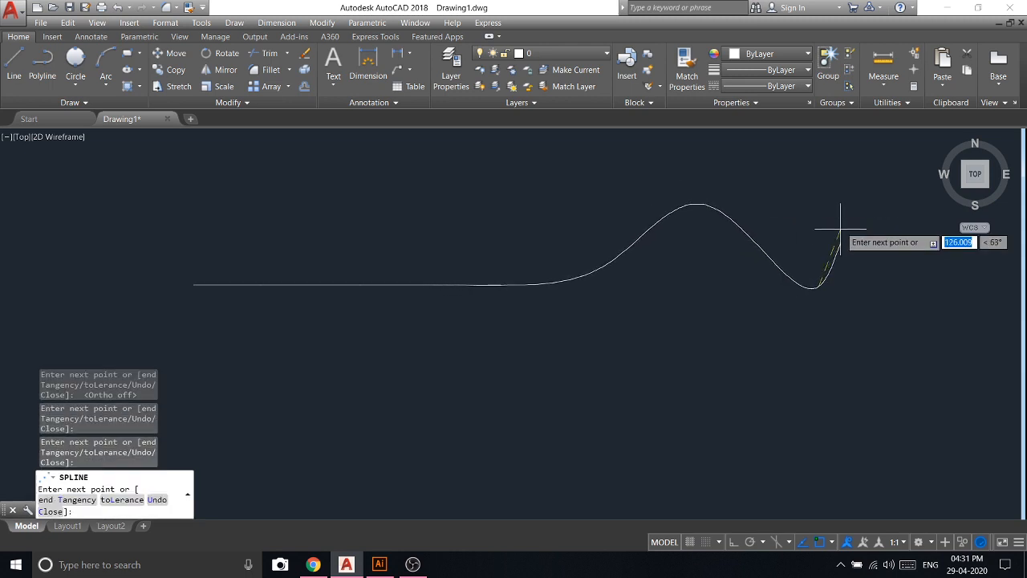
left_click(841, 230)
left_click(938, 309)
right_click(734, 233)
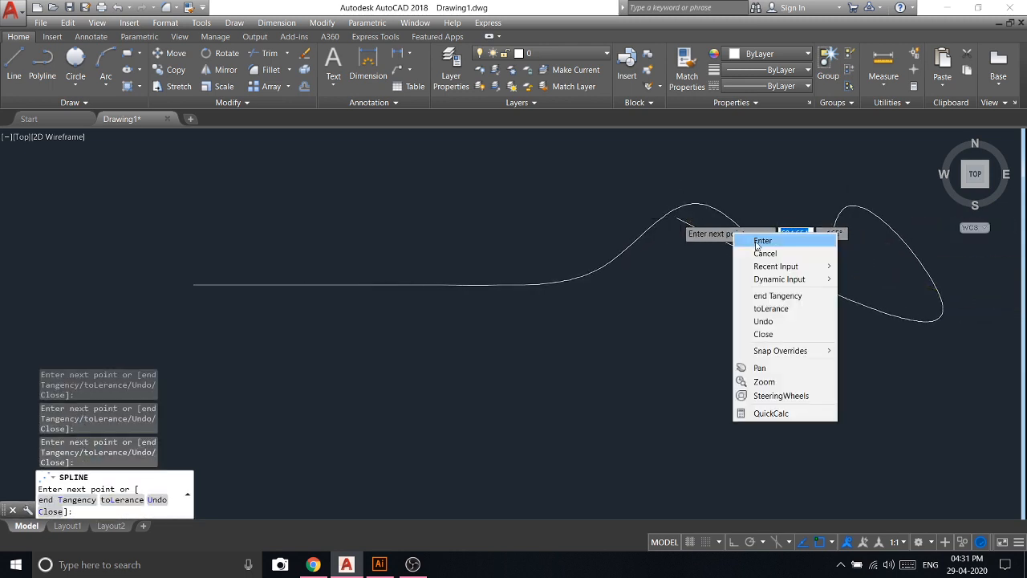
left_click(759, 241)
Draw an open Spline CV curve across the first spline, placing seven control vertices in a zigzag from left to right.
left_click(57, 103)
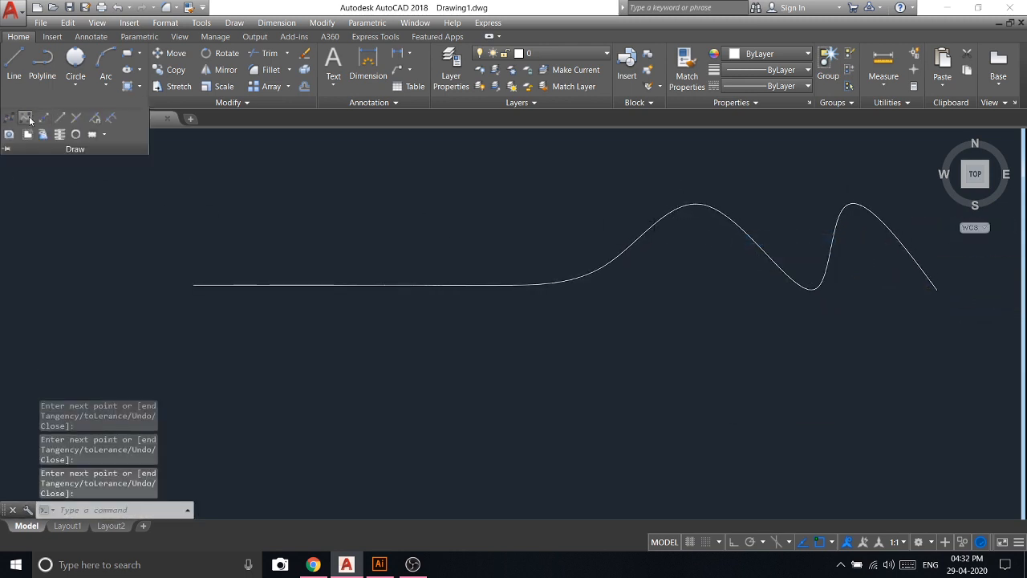
left_click(29, 121)
left_click(96, 291)
left_click(262, 217)
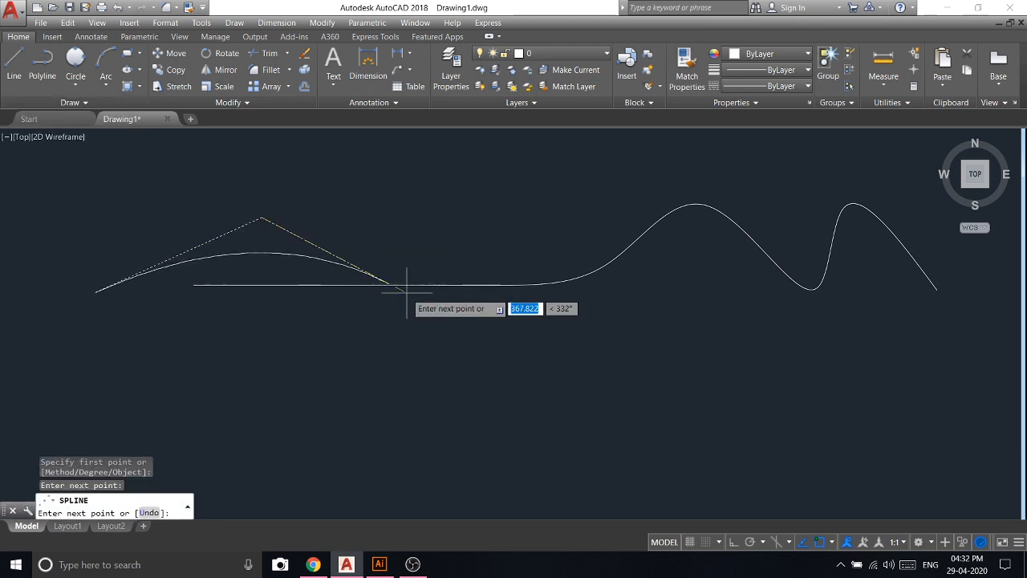
left_click(463, 313)
left_click(553, 208)
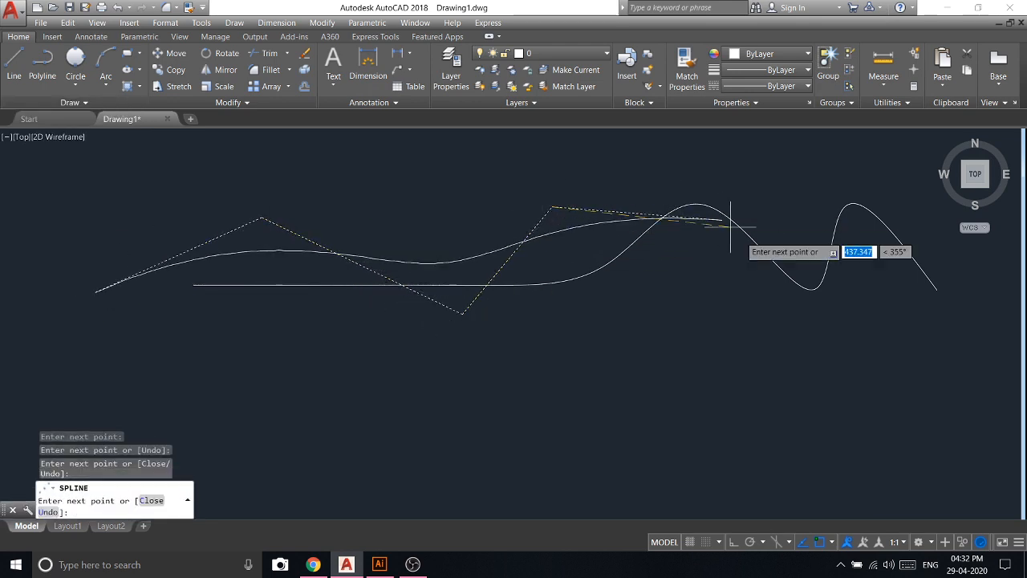
left_click(782, 306)
left_click(809, 183)
left_click(895, 313)
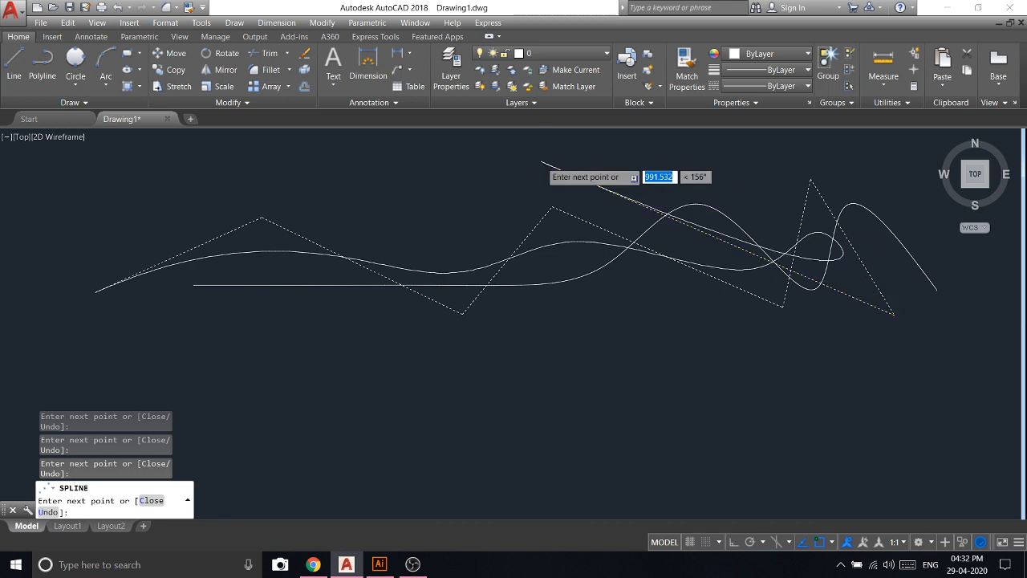
right_click(597, 176)
left_click(624, 183)
Select the two splines to compare the control-vertex grips with the fit-point grips, and clear the selection.
left_click(526, 251)
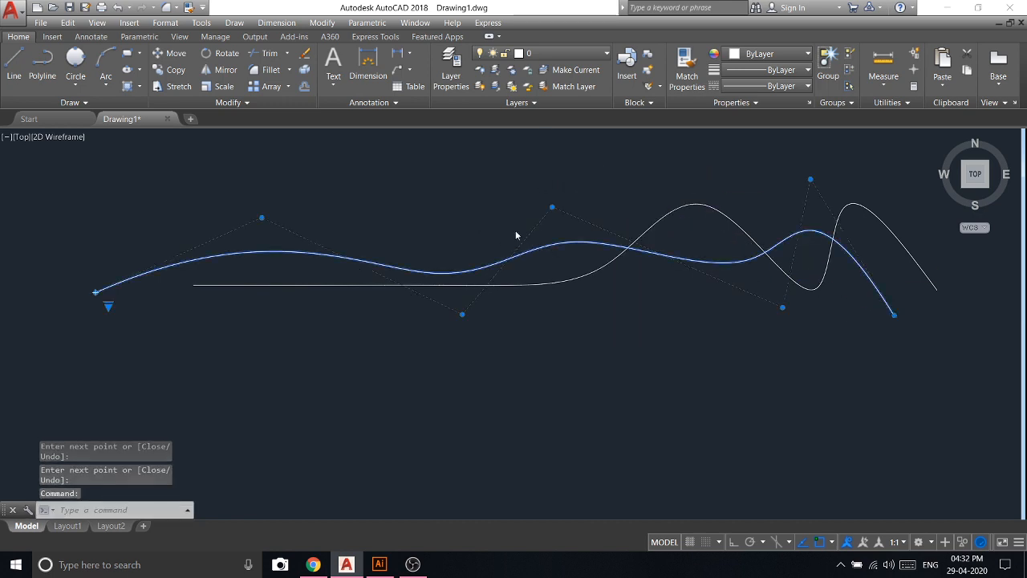
right_click(502, 236)
left_click(272, 285)
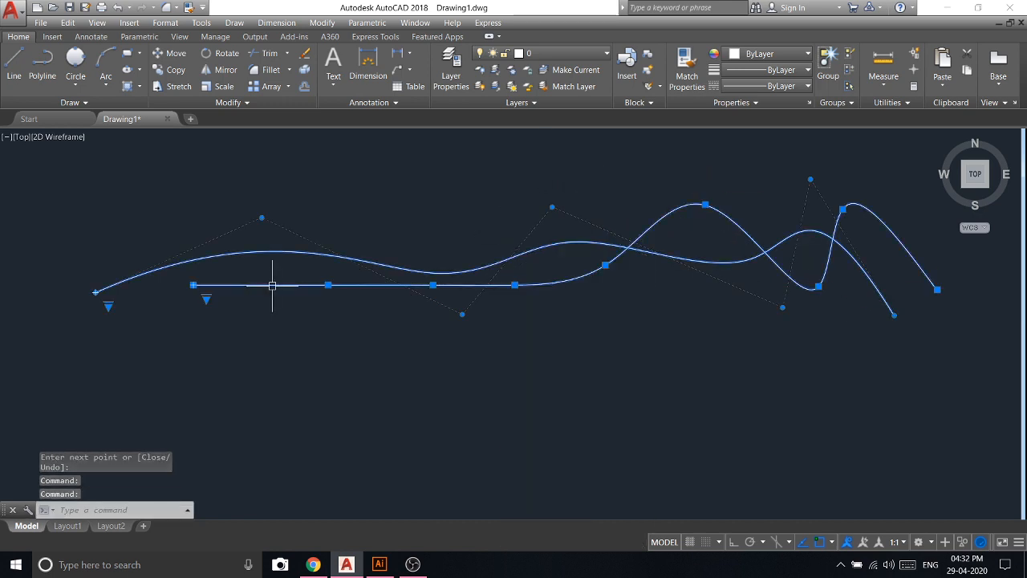
key("Escape")
left_click(271, 285)
key("Escape")
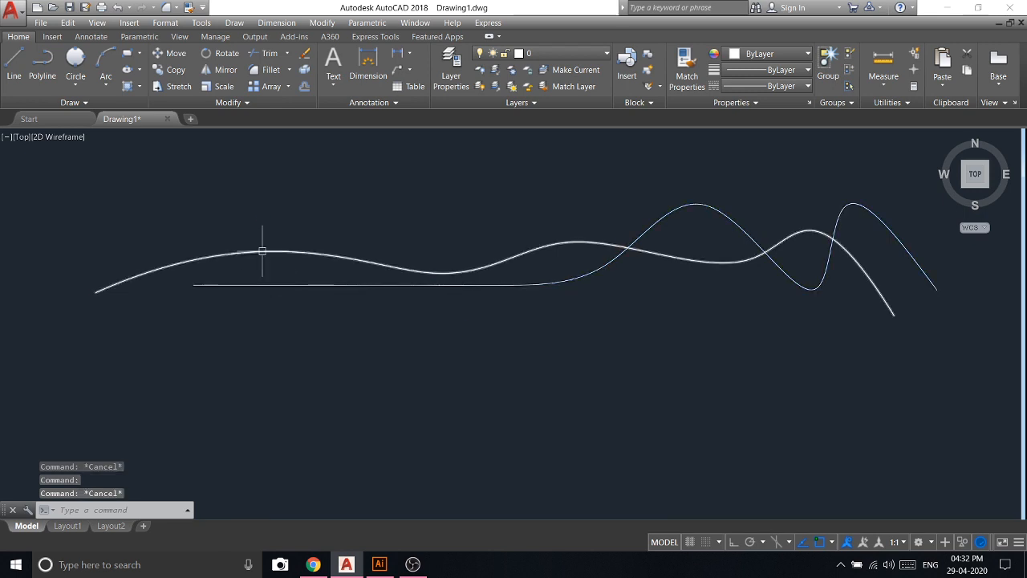
Reshape the control-vertex spline by moving its second, third and fifth control vertices upward.
left_click(262, 253)
left_click(262, 217)
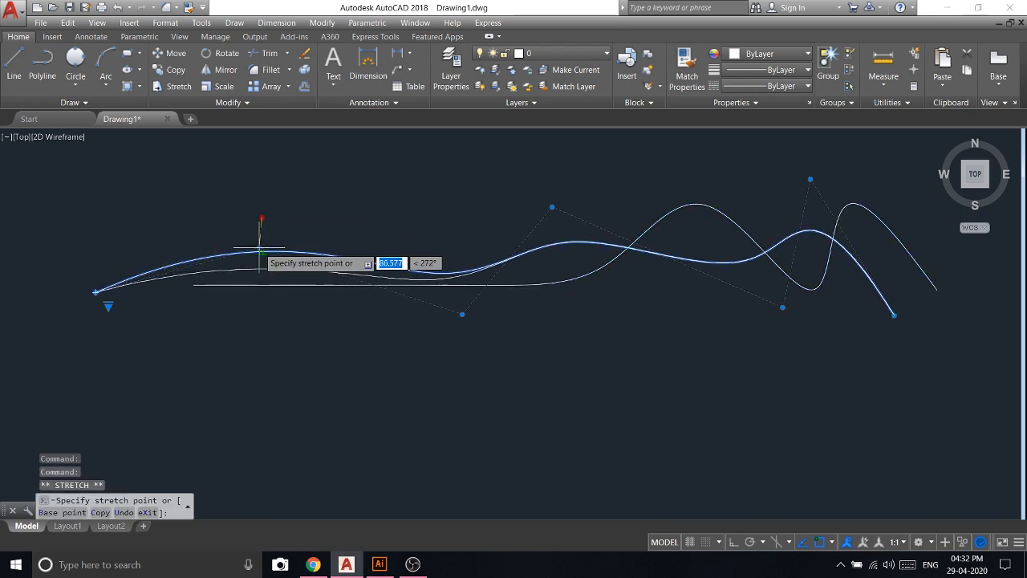
left_click(270, 191)
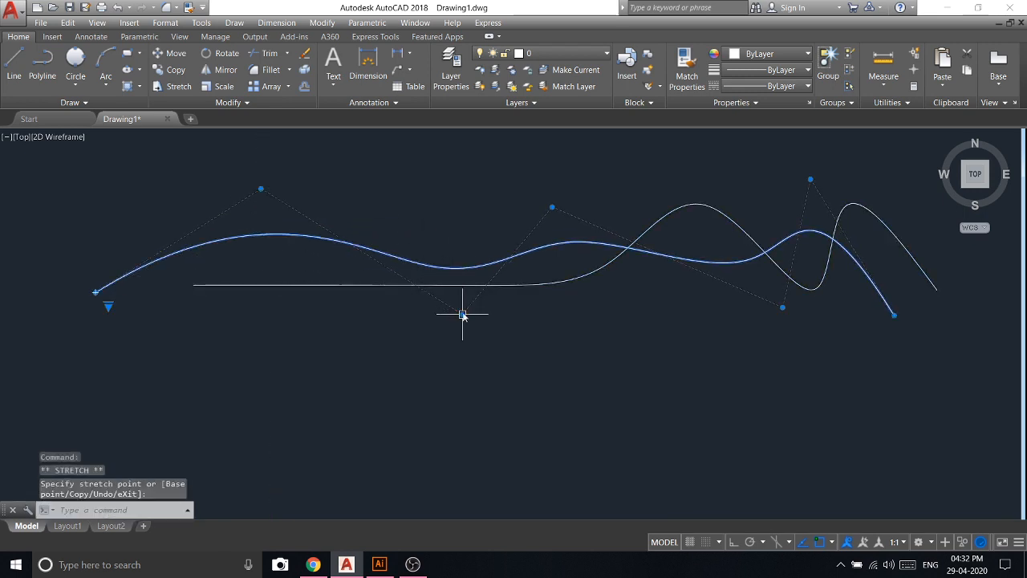
left_click(462, 313)
left_click(454, 197)
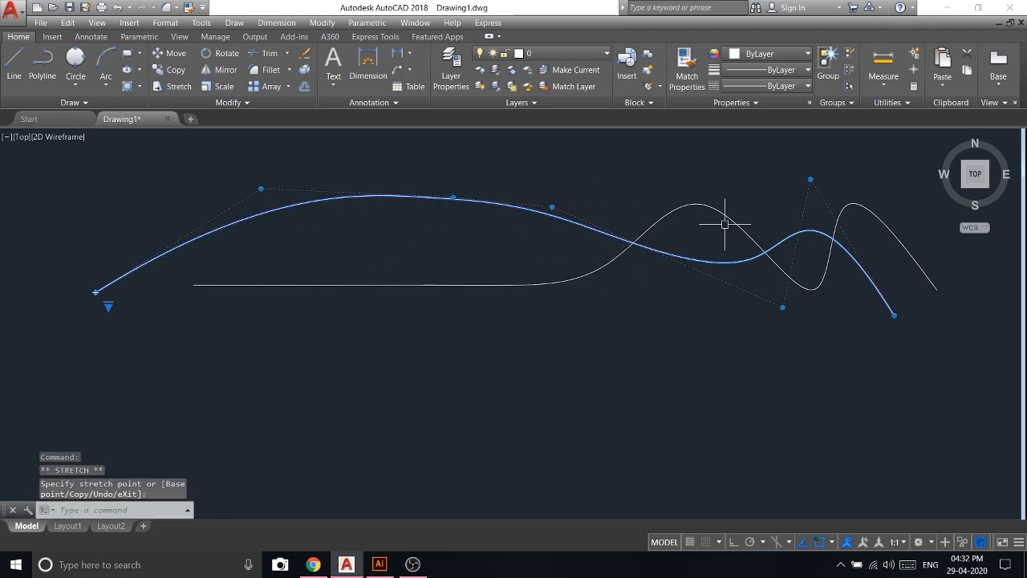
left_click(783, 310)
left_click(730, 181)
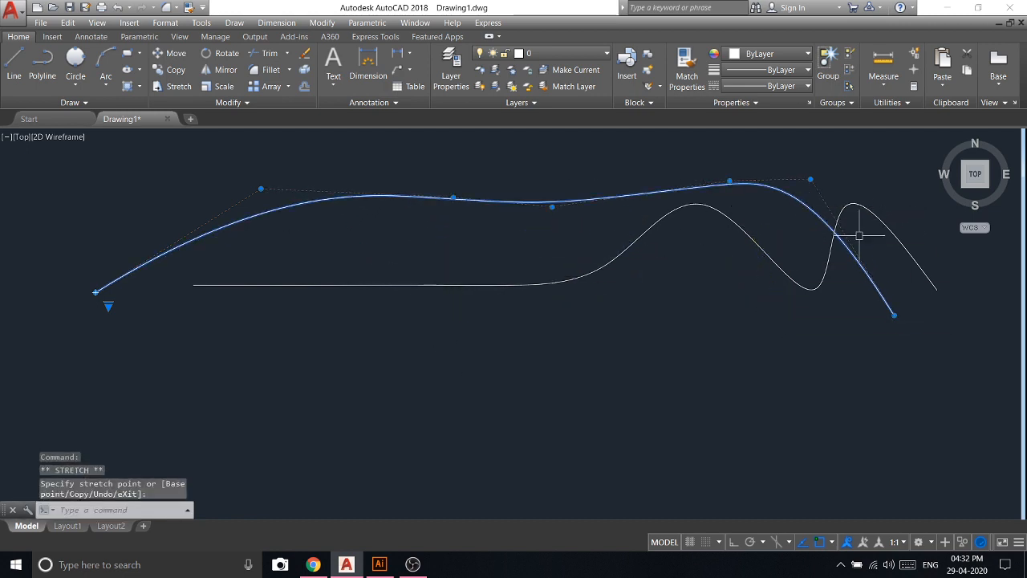
Clear the current selection and erase both splines from the drawing.
key("Escape")
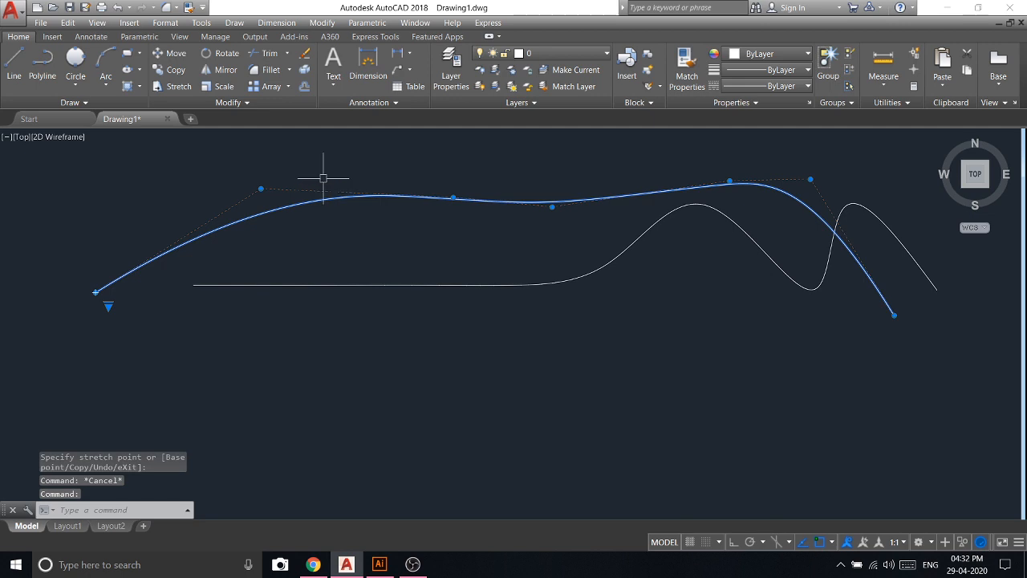
key("Delete")
scroll(503, 243, "down", 4)
left_click(570, 258)
left_click(454, 212)
key("Delete")
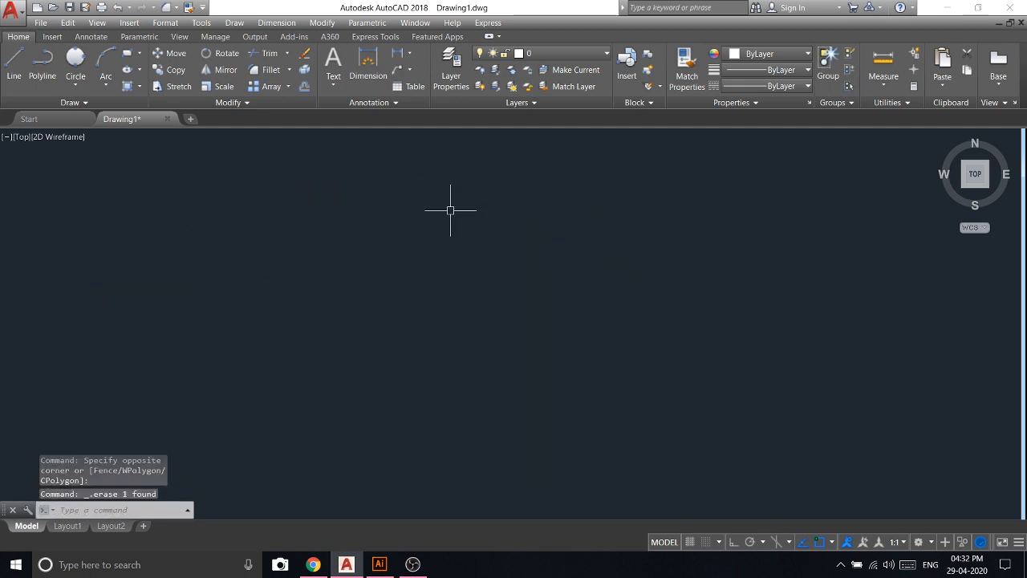
Draw an open Spline Fit wave through five fit points from left to right, with the last two points close together.
left_click(59, 105)
left_click(7, 120)
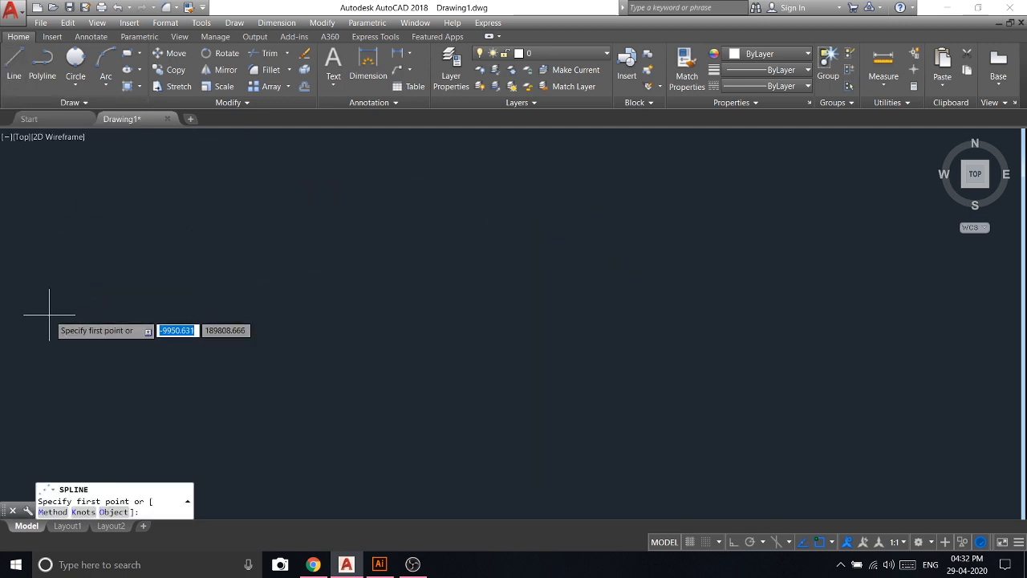
left_click(50, 313)
left_click(297, 239)
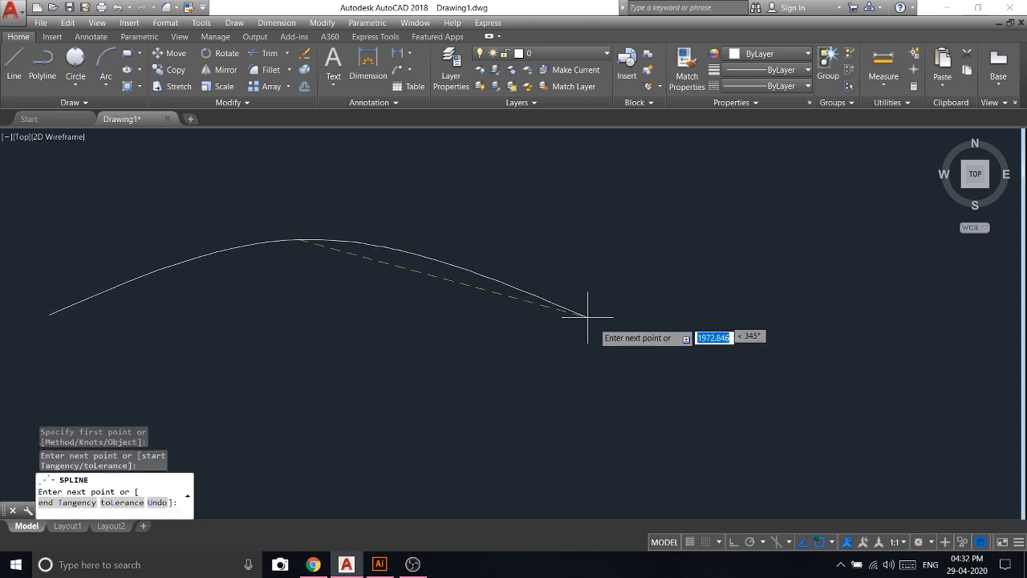
left_click(608, 347)
left_click(874, 255)
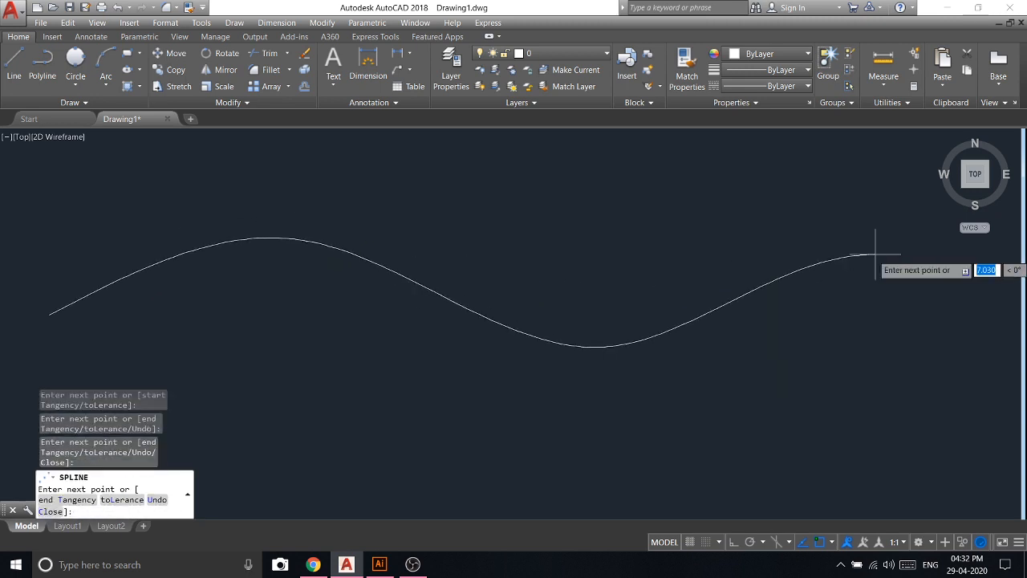
left_click(900, 256)
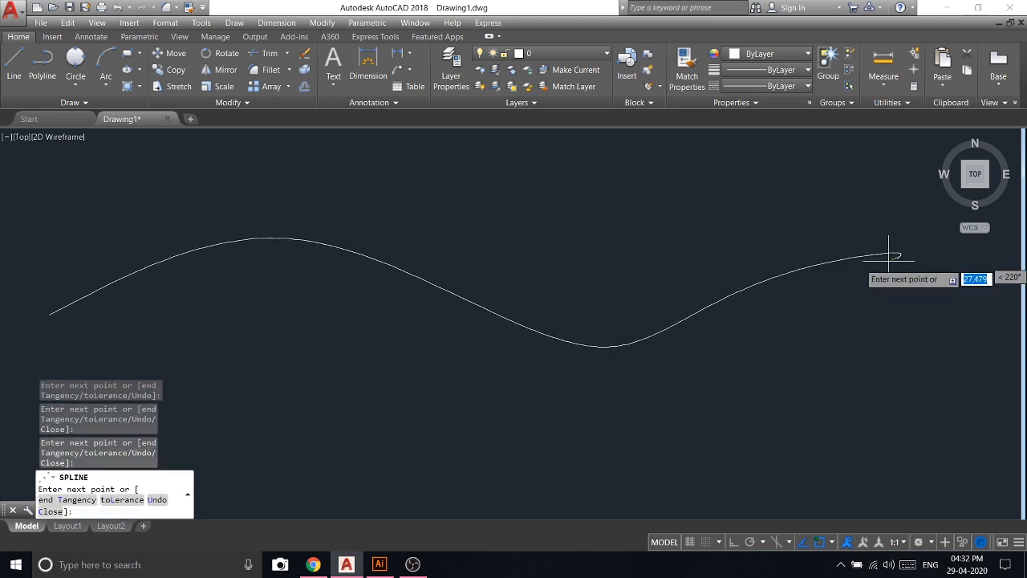
left_click(905, 255)
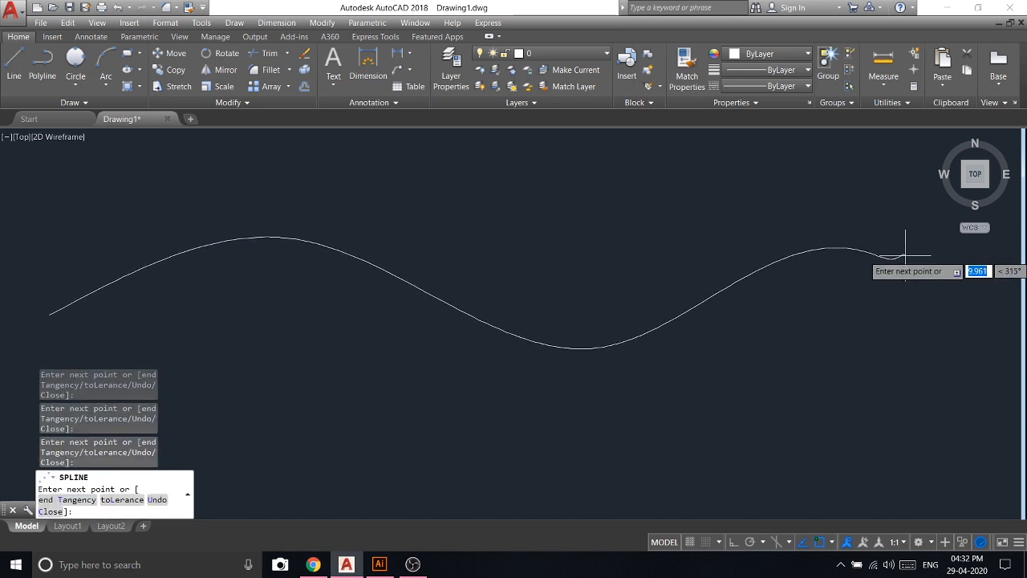
right_click(909, 256)
left_click(936, 264)
scroll(472, 250, "down", 2)
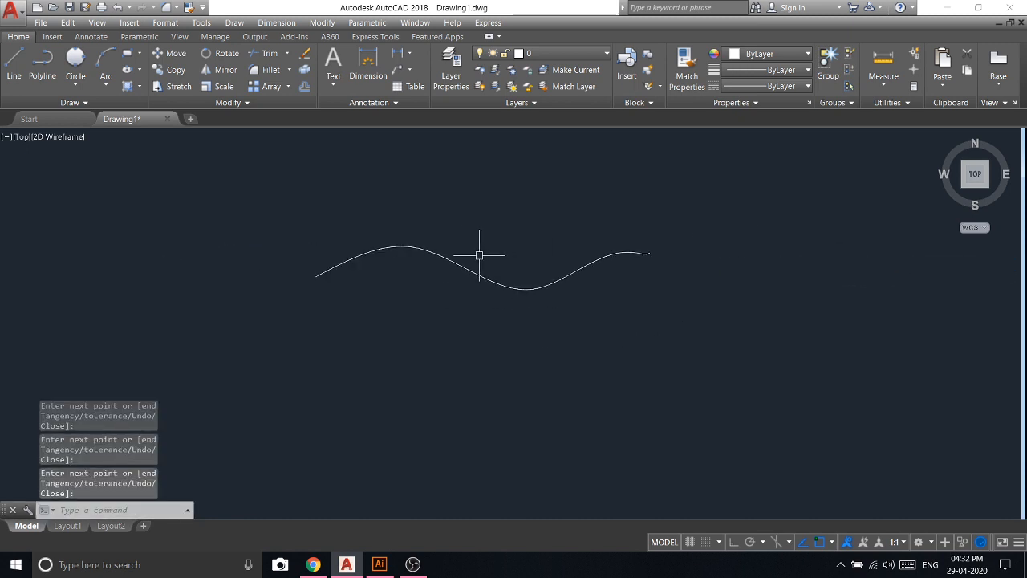
Draw an open Spline CV curve below the fit-point wave, placing six control vertices in a zigzag from left to right.
left_click(75, 104)
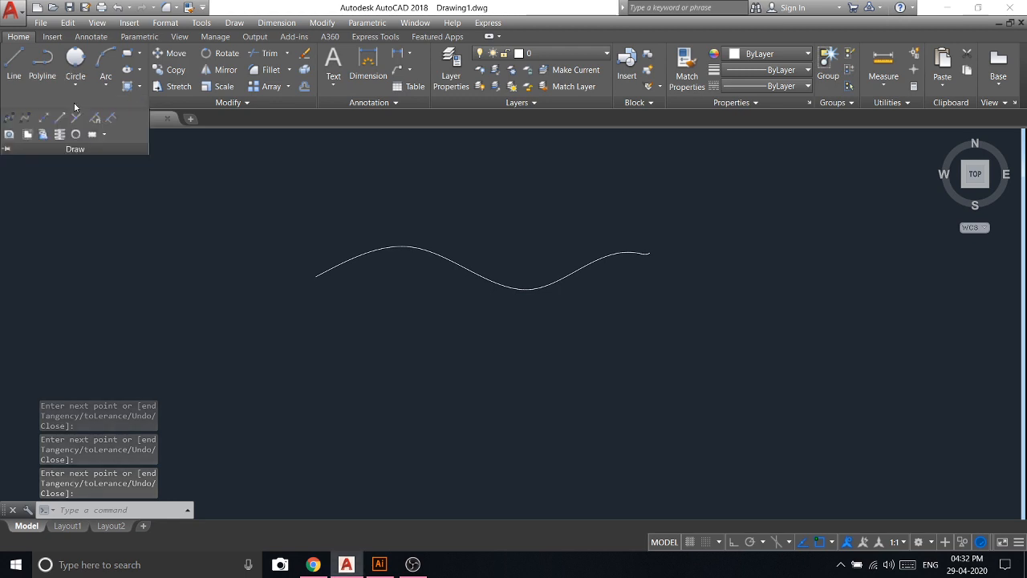
left_click(22, 119)
left_click(329, 368)
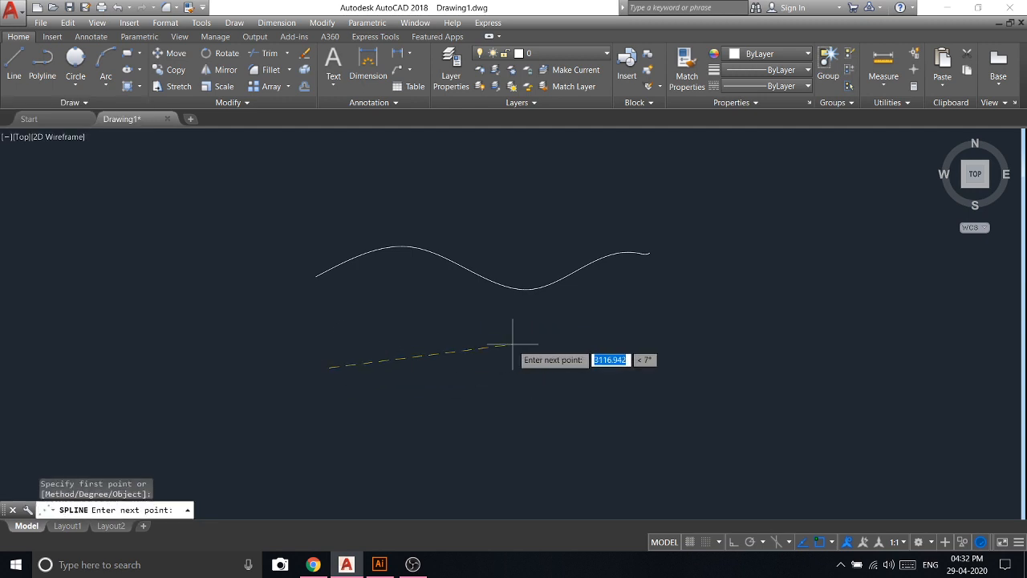
left_click(512, 344)
left_click(602, 413)
left_click(741, 316)
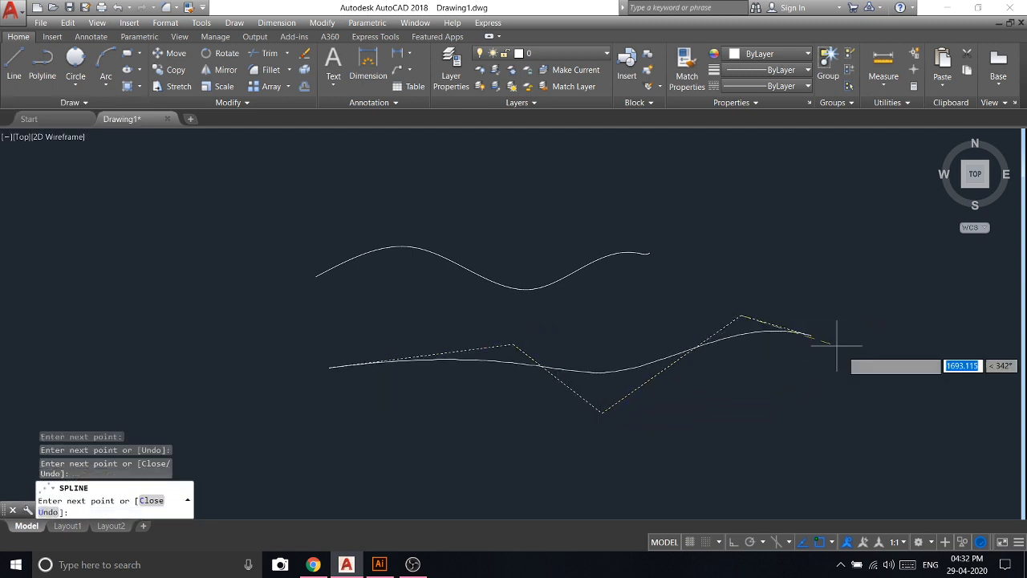
left_click(871, 382)
left_click(889, 300)
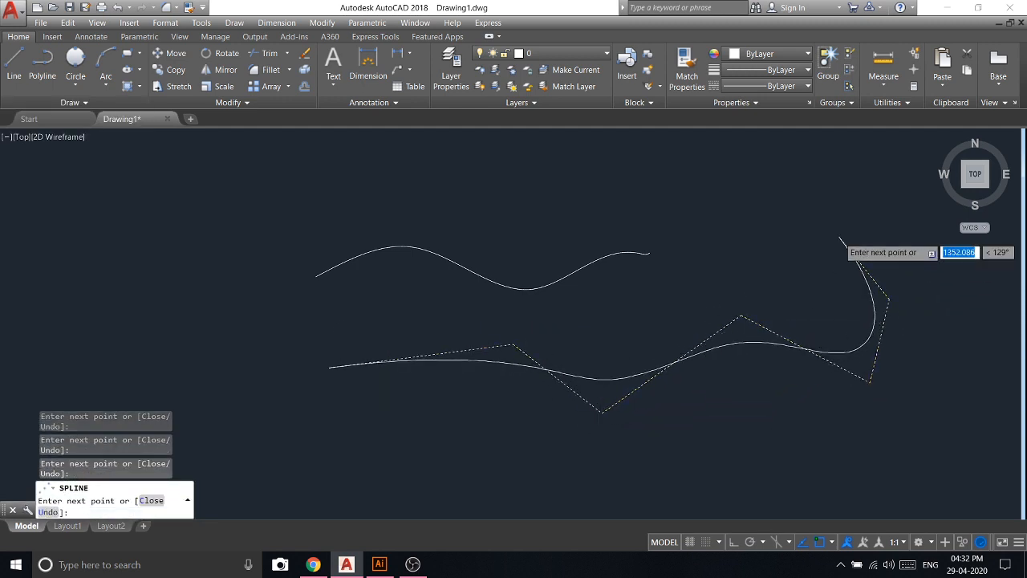
key("Return")
Reshape the control-vertex spline by moving its second control vertex straight up, above the fit-point spline.
left_click(735, 350)
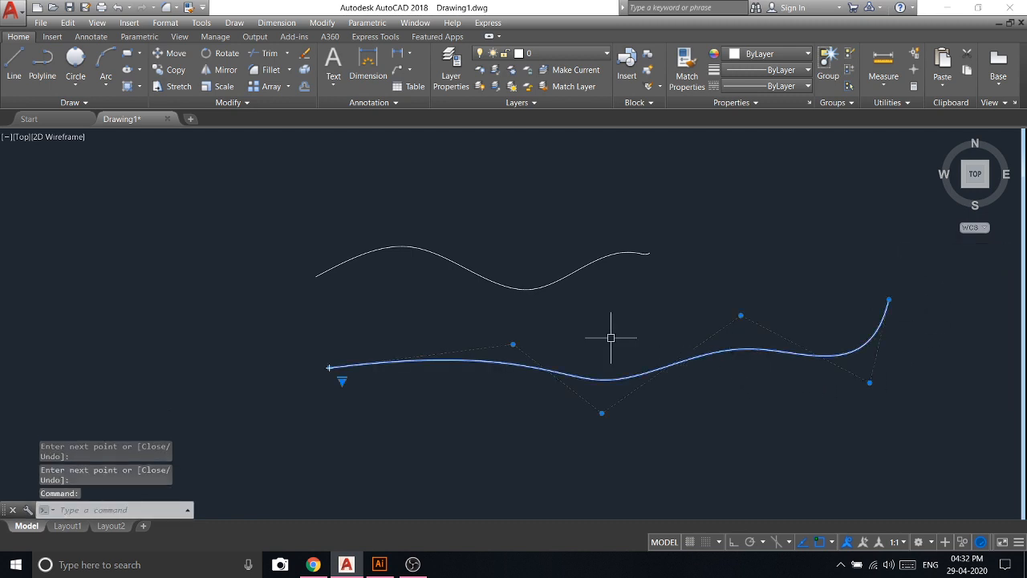
left_click(508, 342)
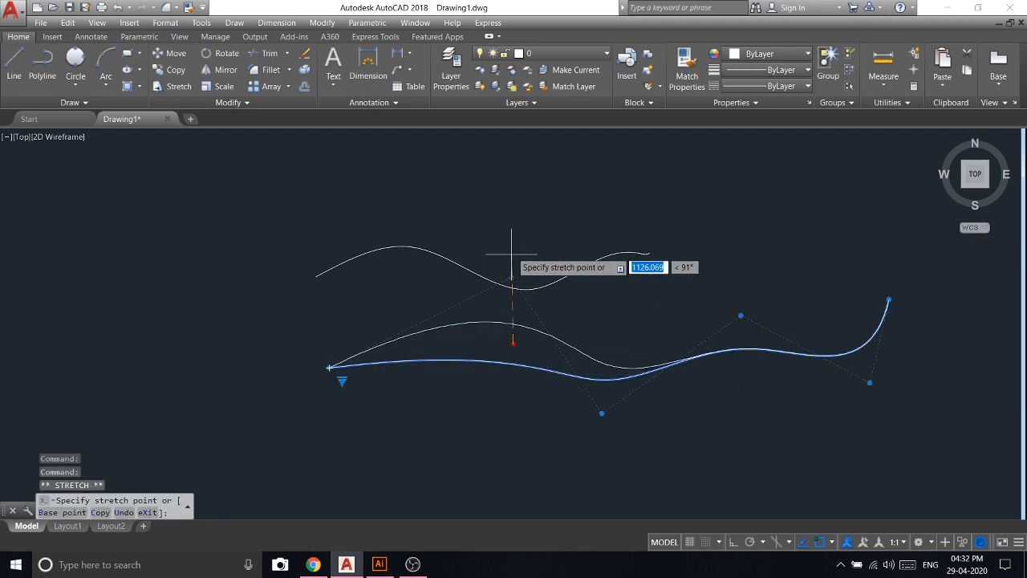
left_click(514, 206)
left_click(742, 311)
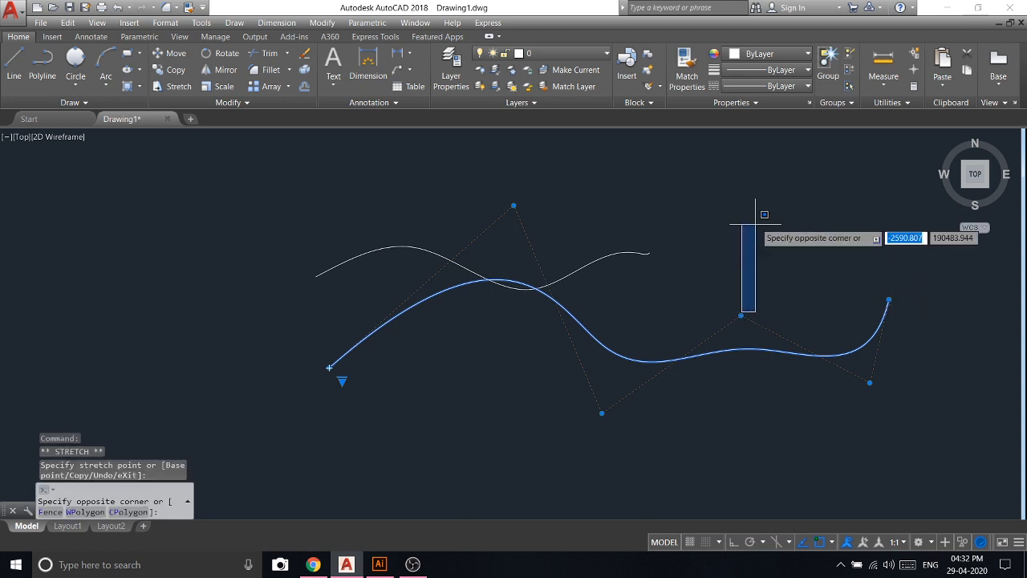
left_click(752, 220)
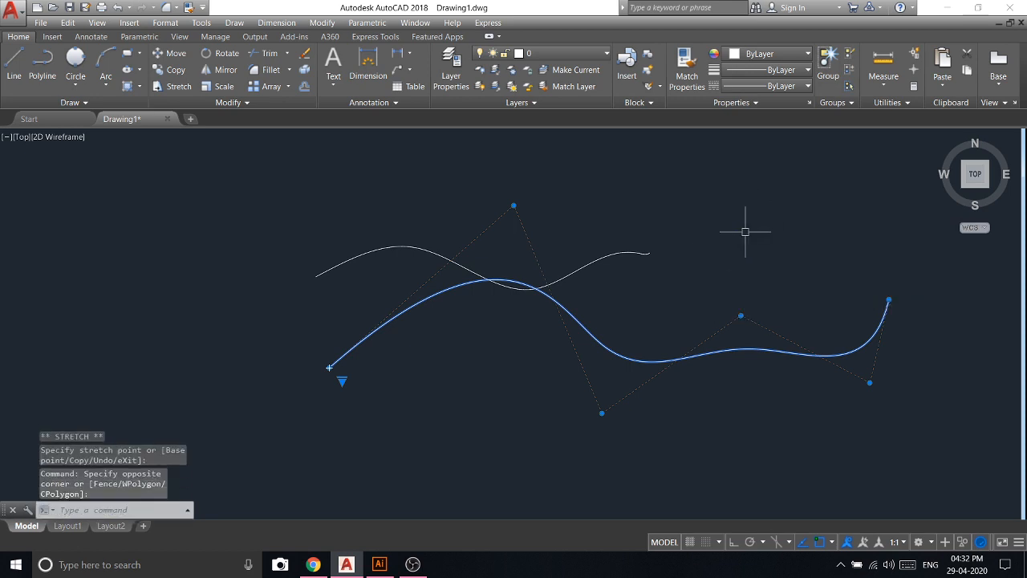
Reshape the fit-point spline by moving its second and third fit points upward, and clear the selection.
left_click(327, 291)
left_click(300, 290)
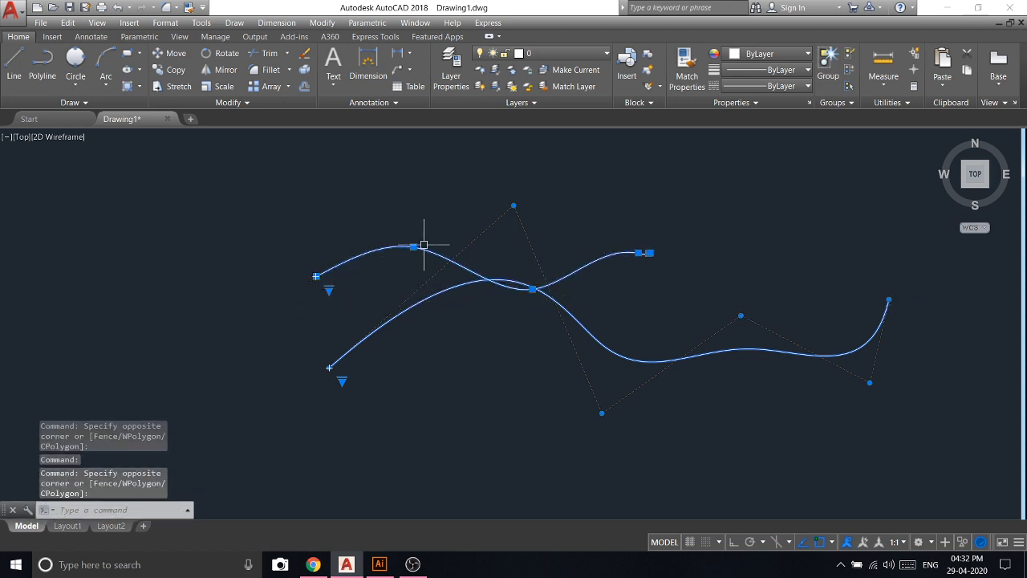
left_click(416, 247)
left_click(420, 188)
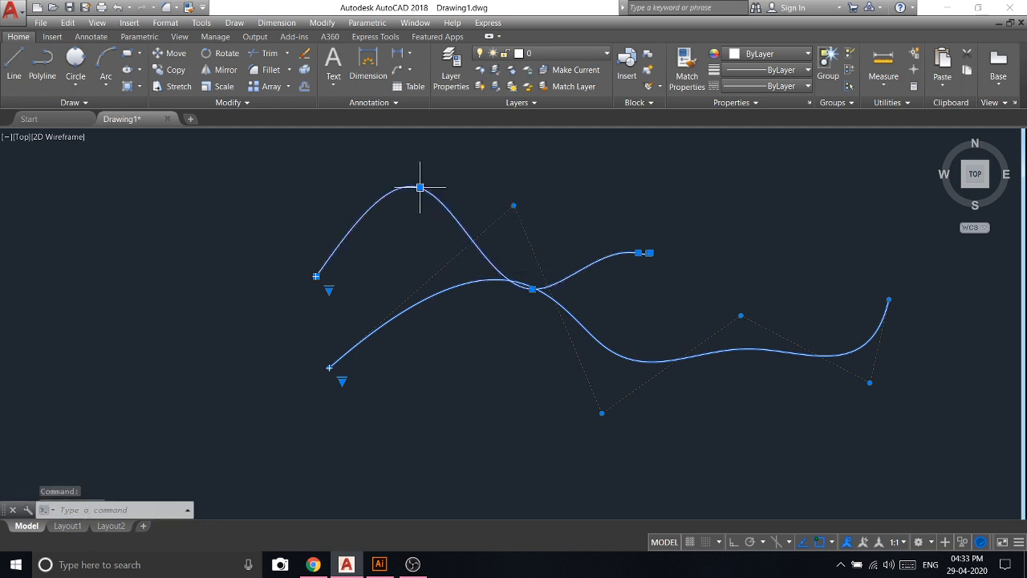
left_click(546, 227)
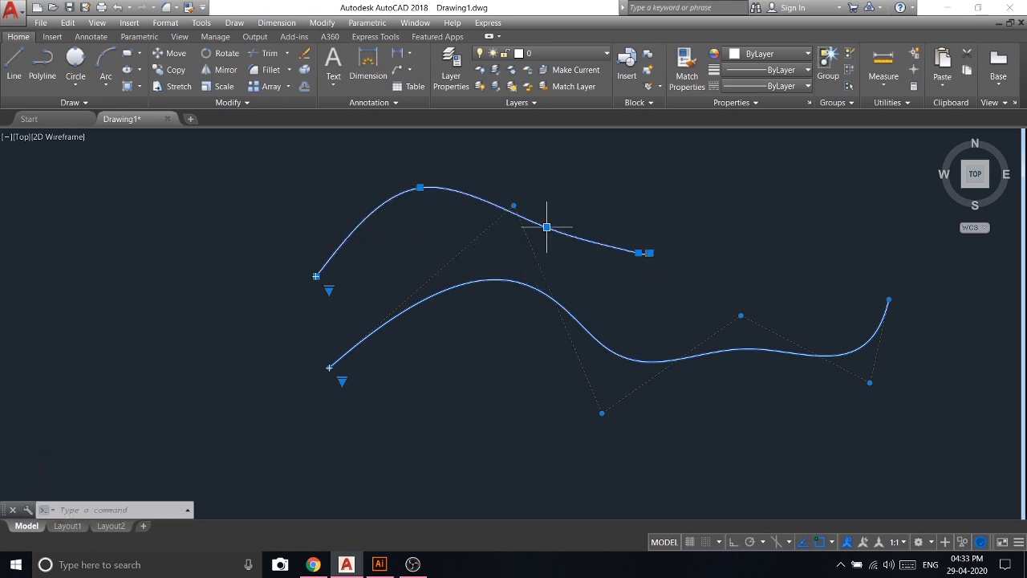
key("Escape")
Select the fit-point and control-vertex splines together and erase them.
left_click(779, 413)
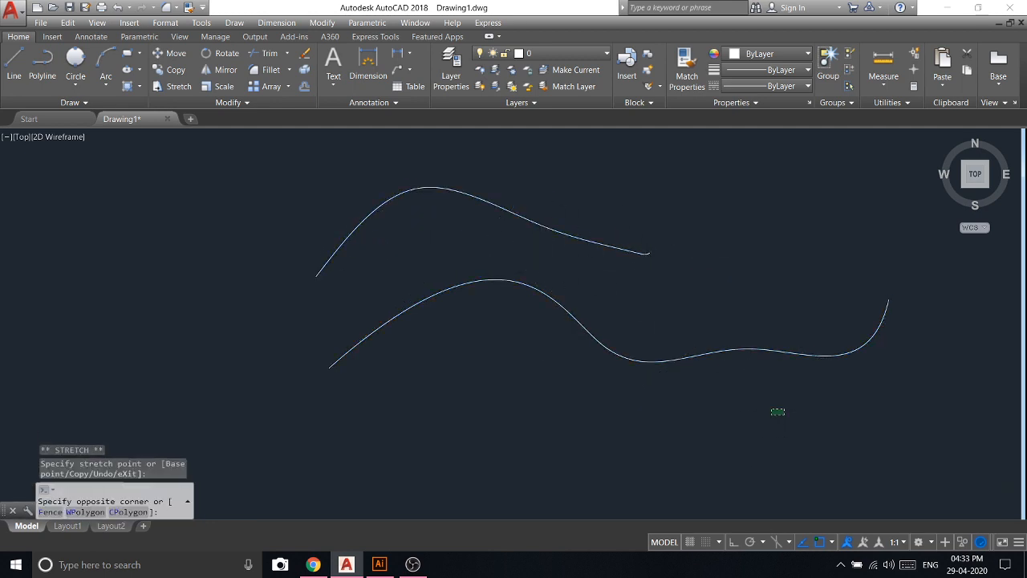
left_click(281, 172)
key("Delete")
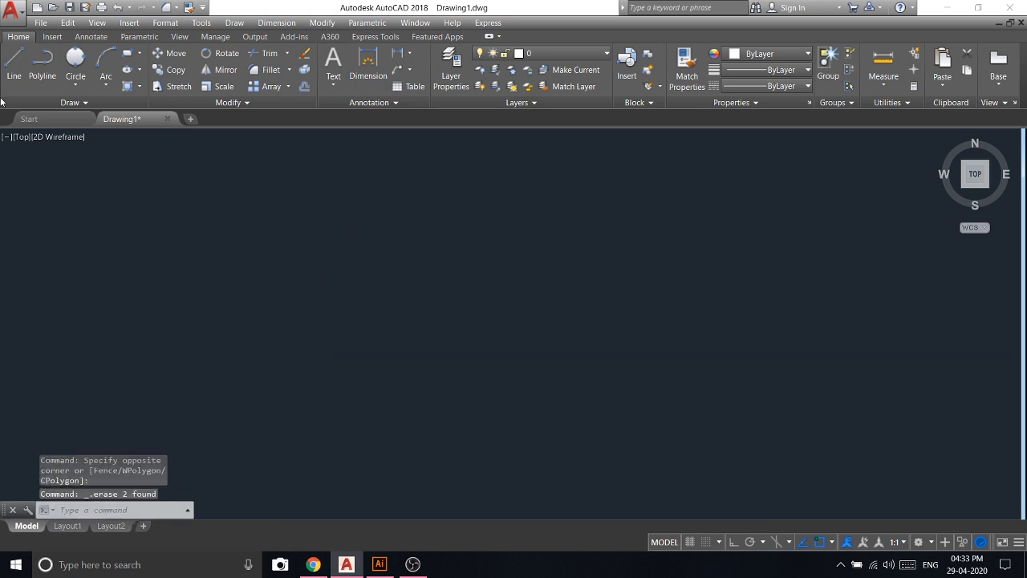
left_click(74, 105)
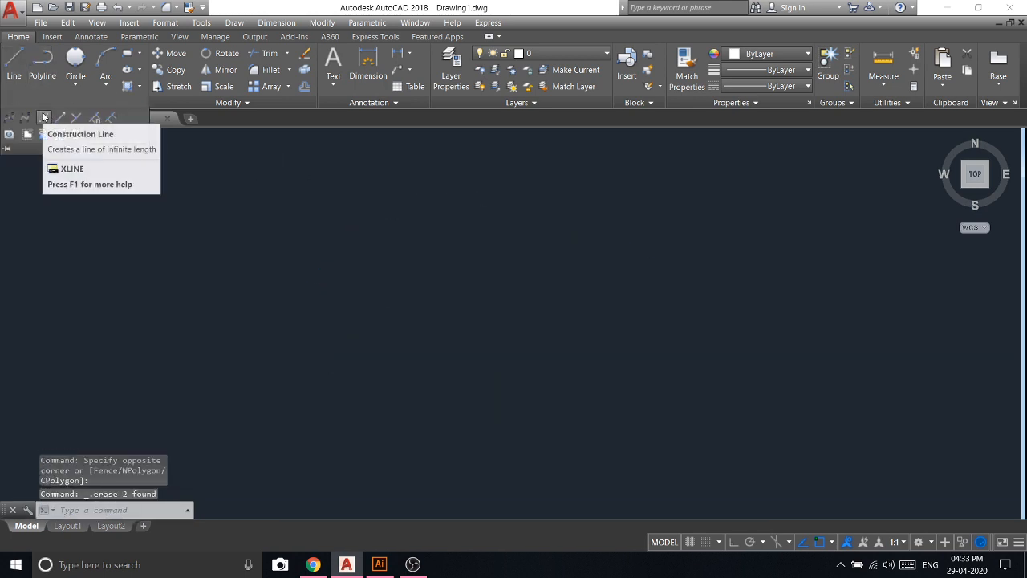
left_click(44, 118)
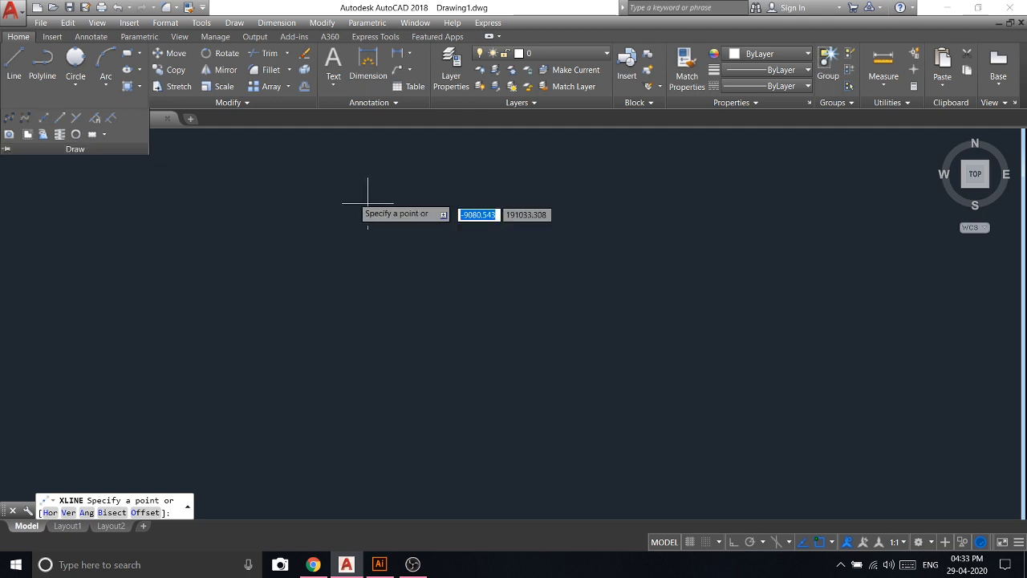
right_click(338, 186)
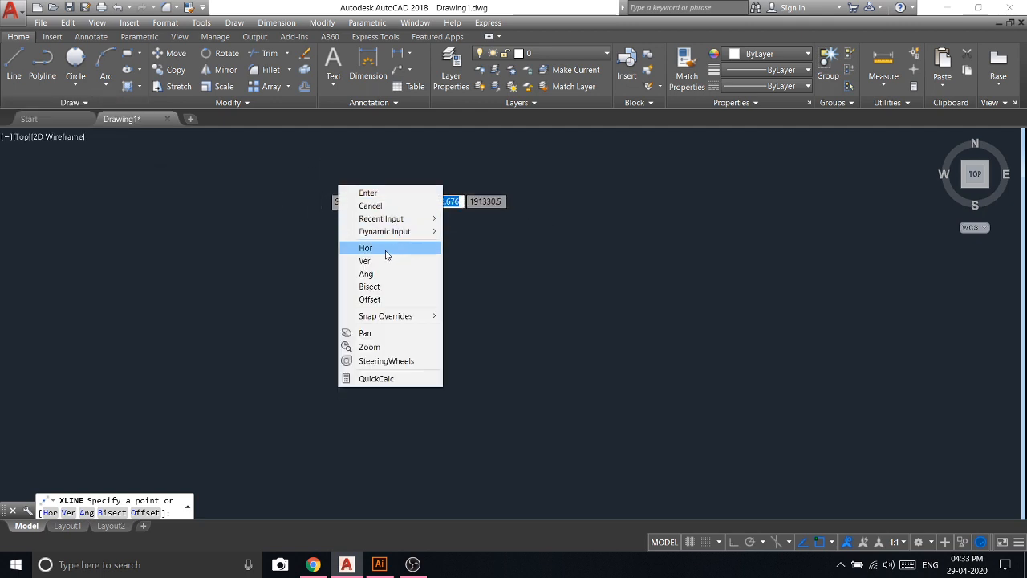
left_click(71, 105)
Draw one vertical construction line (XLINE) through a point in the left part of the drawing area, using the Ver option.
left_click(71, 104)
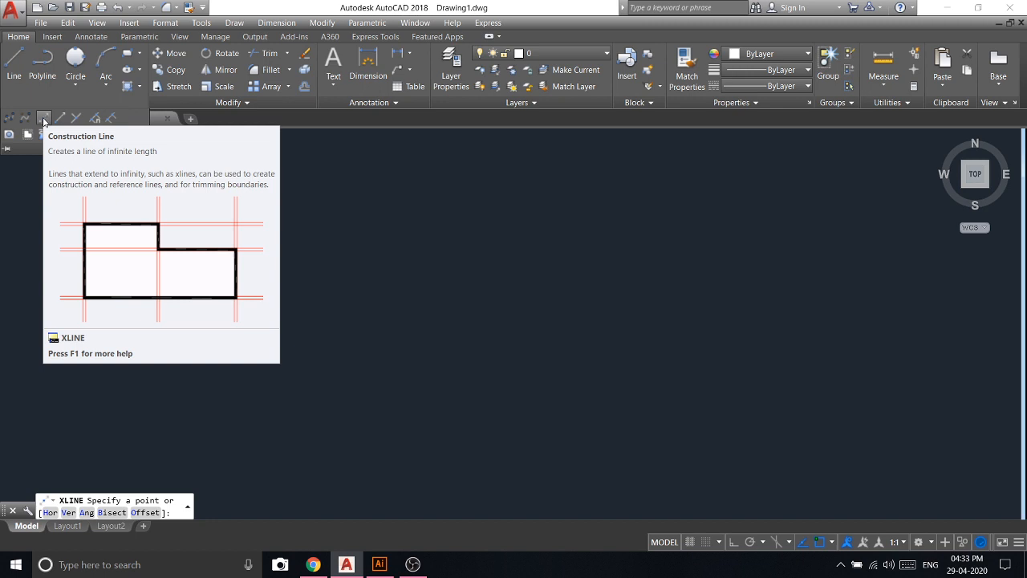
left_click(44, 120)
right_click(331, 230)
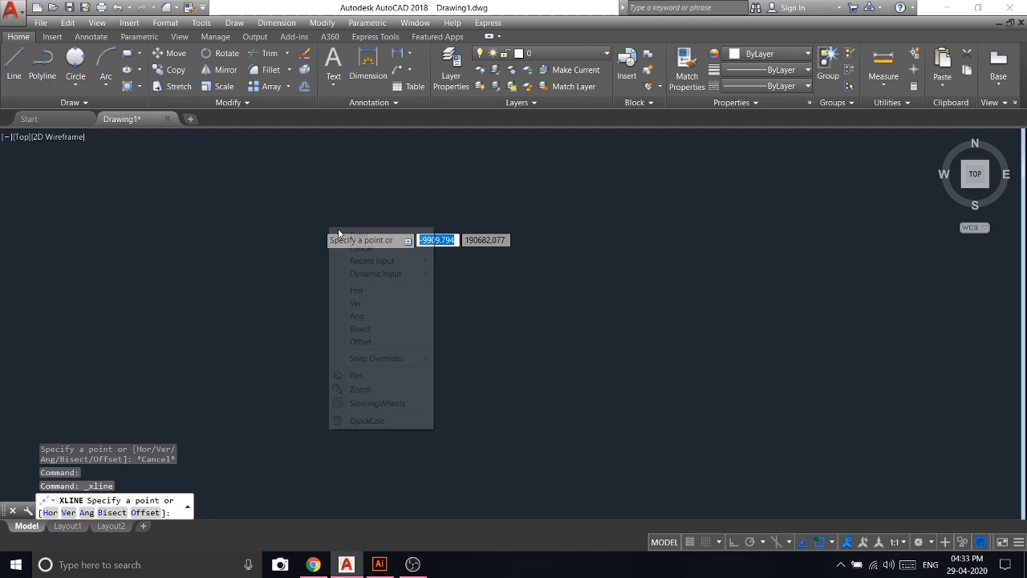
left_click(377, 310)
left_click(282, 297)
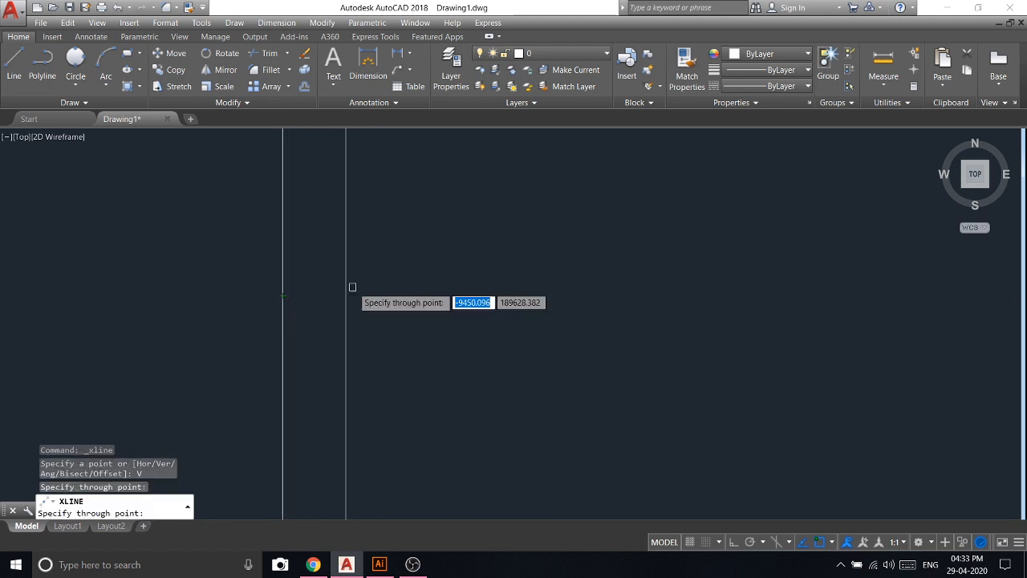
key("Escape")
Inspect how far the vertical construction line extends in the drawing, and erase it.
scroll(356, 289, "down", 2)
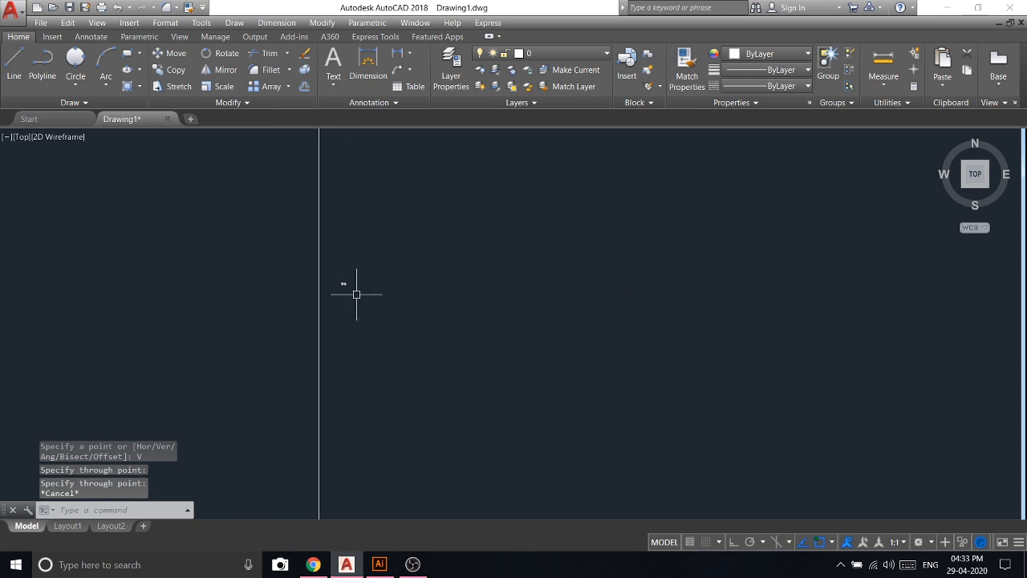
scroll(482, 261, "up", 10)
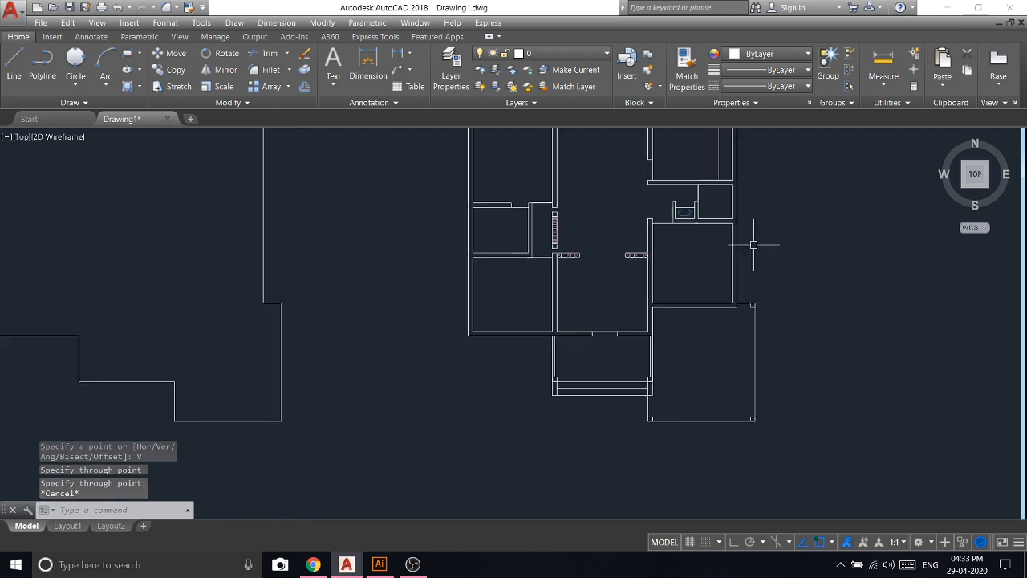
scroll(752, 241, "down", 6)
scroll(201, 284, "down", 8)
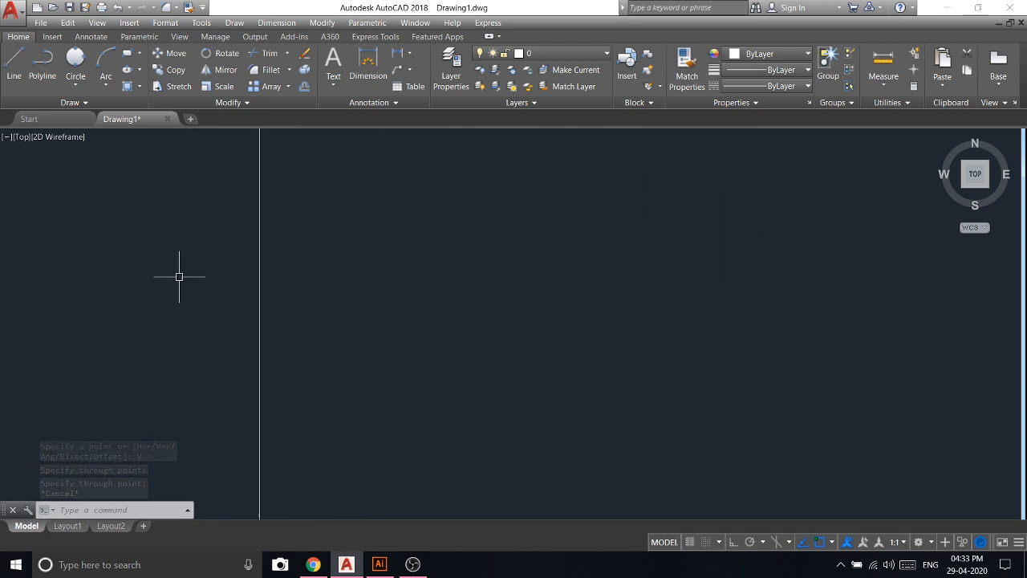
left_click(361, 286)
left_click(260, 236)
right_click(259, 235)
left_click(332, 303)
Draw one horizontal construction line across the upper part of the empty drawing area, using the Hor option.
right_click(237, 192)
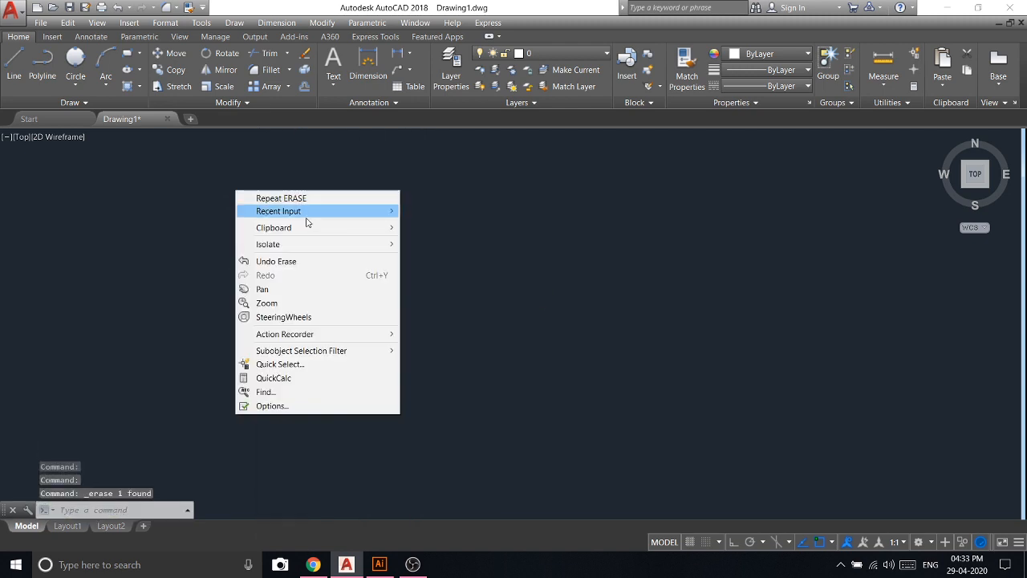
left_click(281, 198)
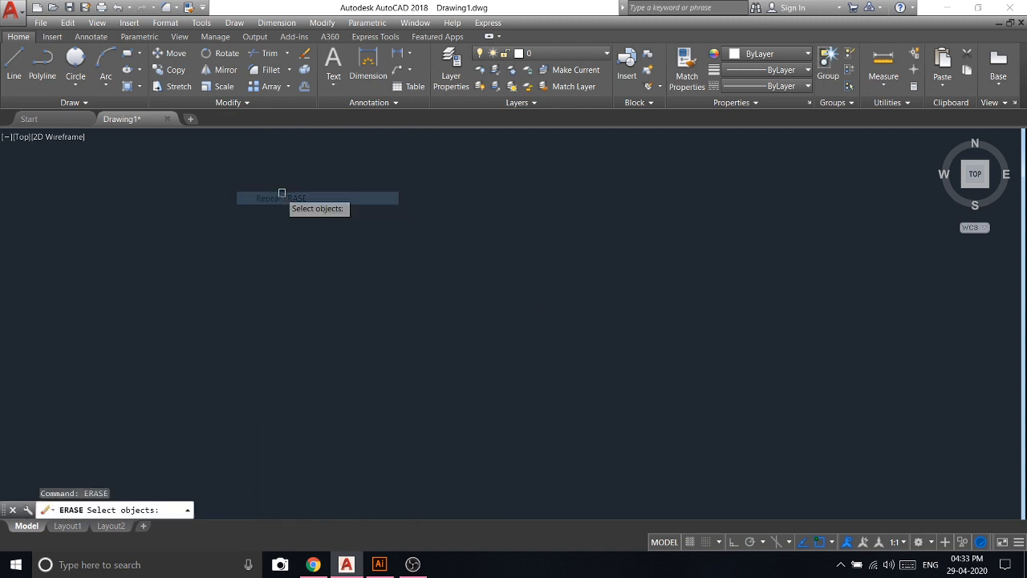
left_click(56, 103)
left_click(45, 118)
right_click(274, 208)
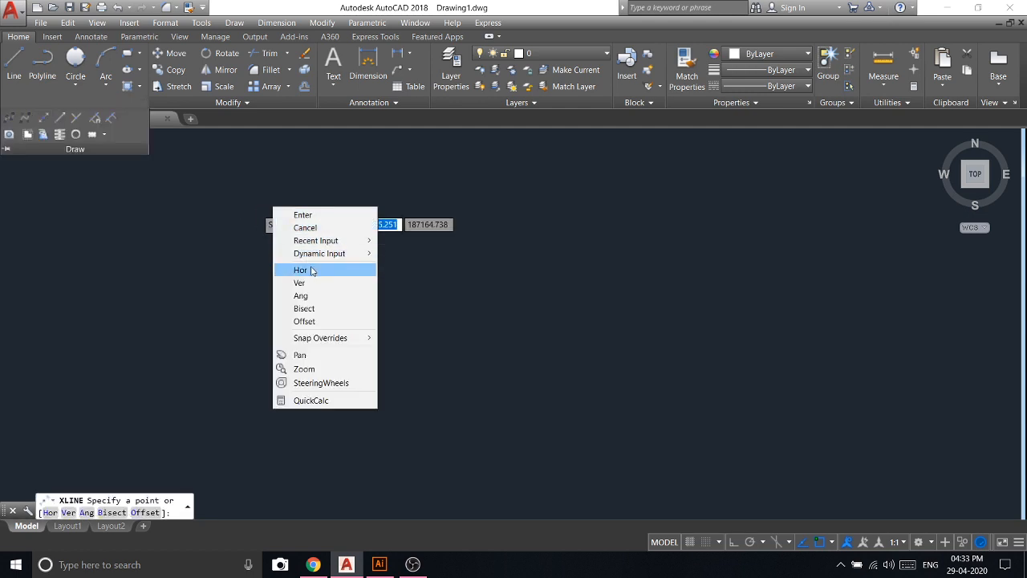
left_click(312, 271)
left_click(310, 231)
key("Return")
Draw one vertical construction line (XLINE) crossing the horizontal one, using the Ver option.
right_click(277, 183)
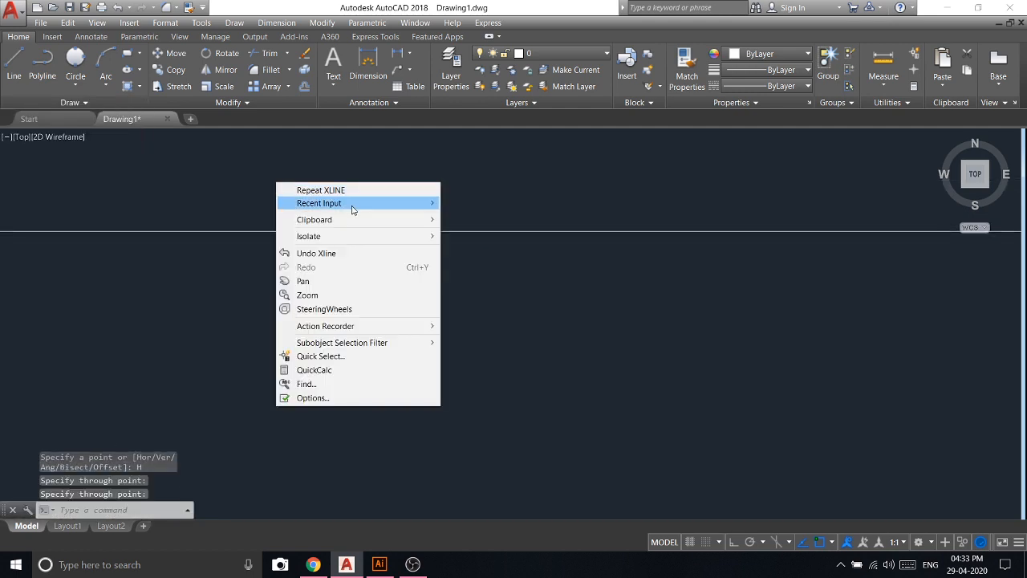
left_click(329, 190)
right_click(332, 184)
left_click(361, 259)
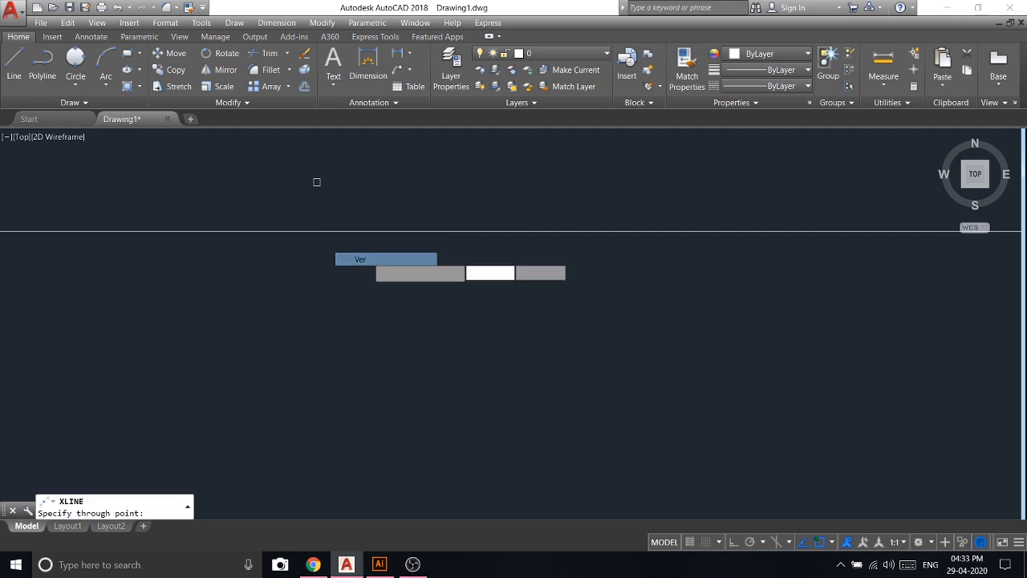
left_click(335, 294)
key("Return")
Draw an inclined construction line sloping down to the right across the other two, using the Ang option with two picked points for the angle.
right_click(354, 172)
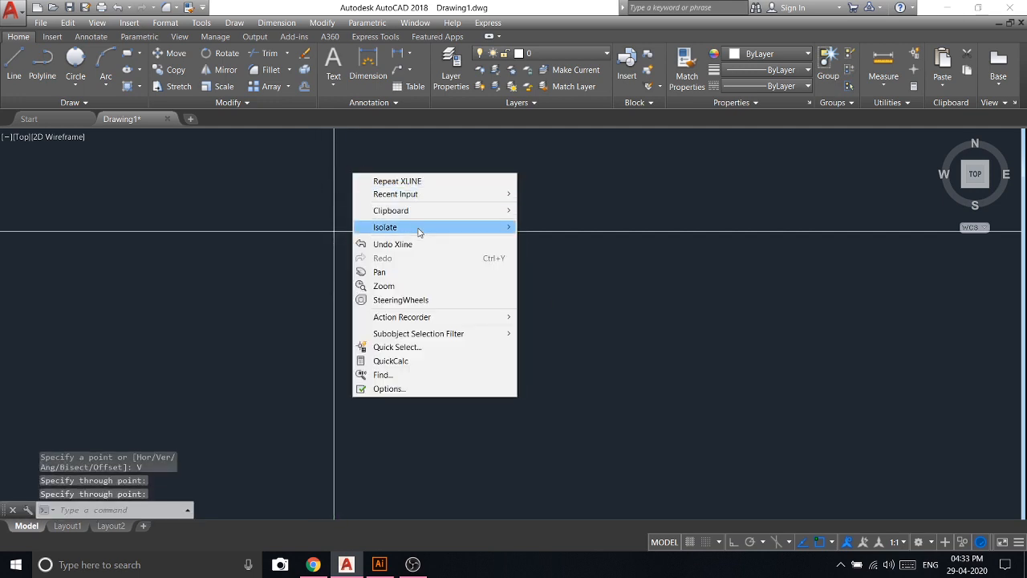
left_click(397, 181)
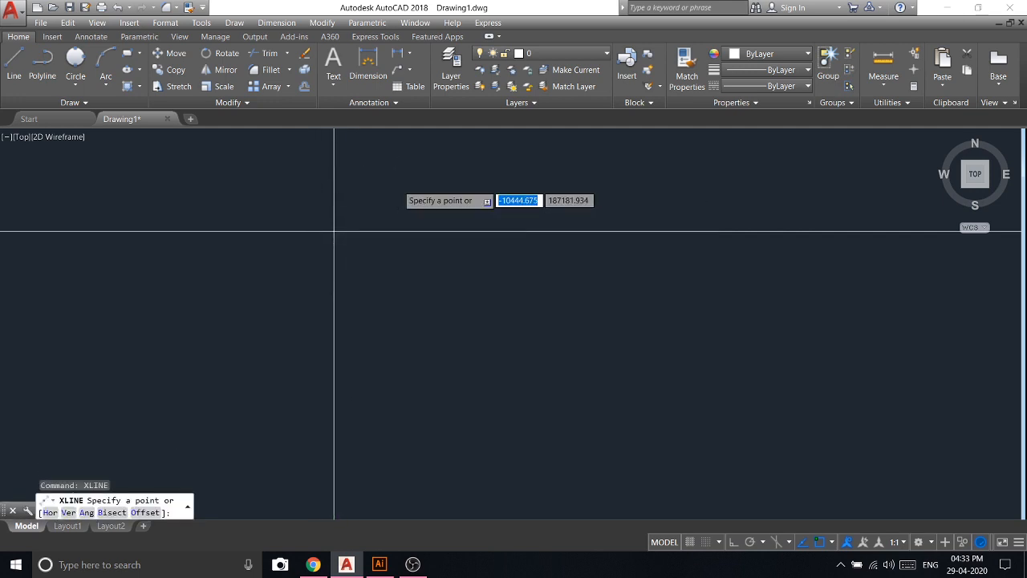
right_click(415, 196)
left_click(443, 285)
left_click(406, 279)
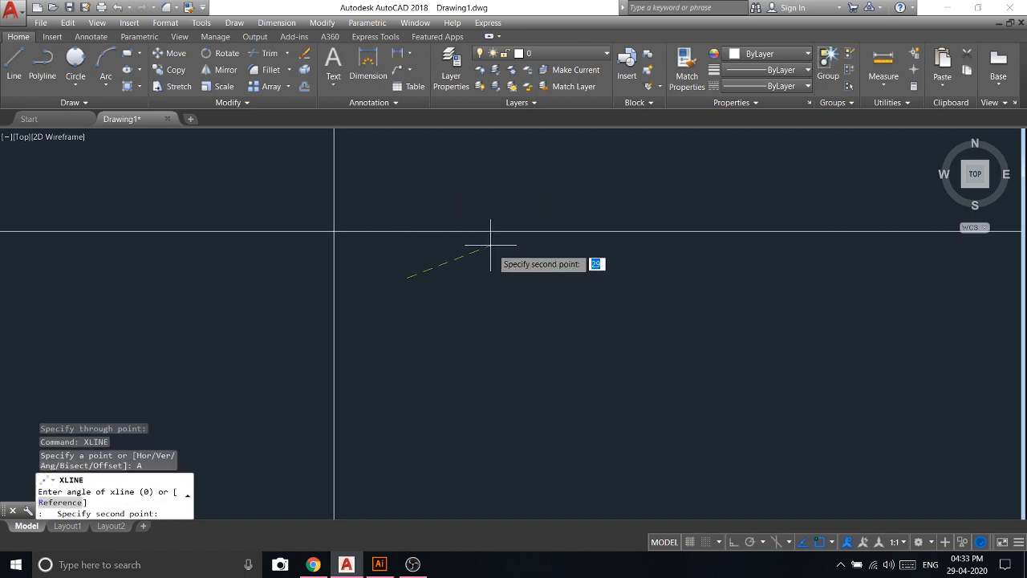
left_click(520, 325)
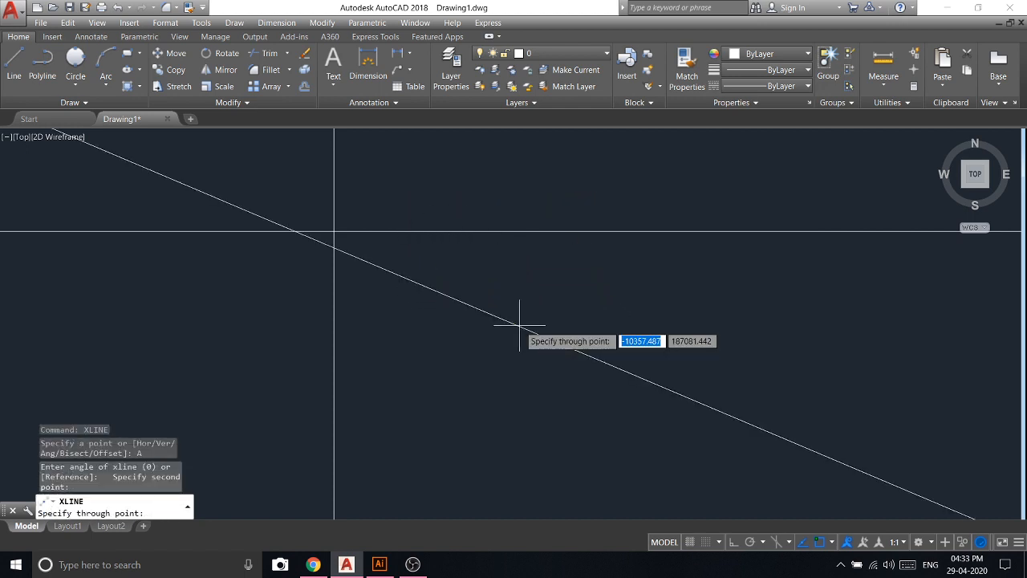
left_click(420, 287)
scroll(417, 269, "down", 2)
key("Escape")
Select the horizontal, vertical and inclined construction lines together and erase them.
left_click(493, 280)
left_click(265, 214)
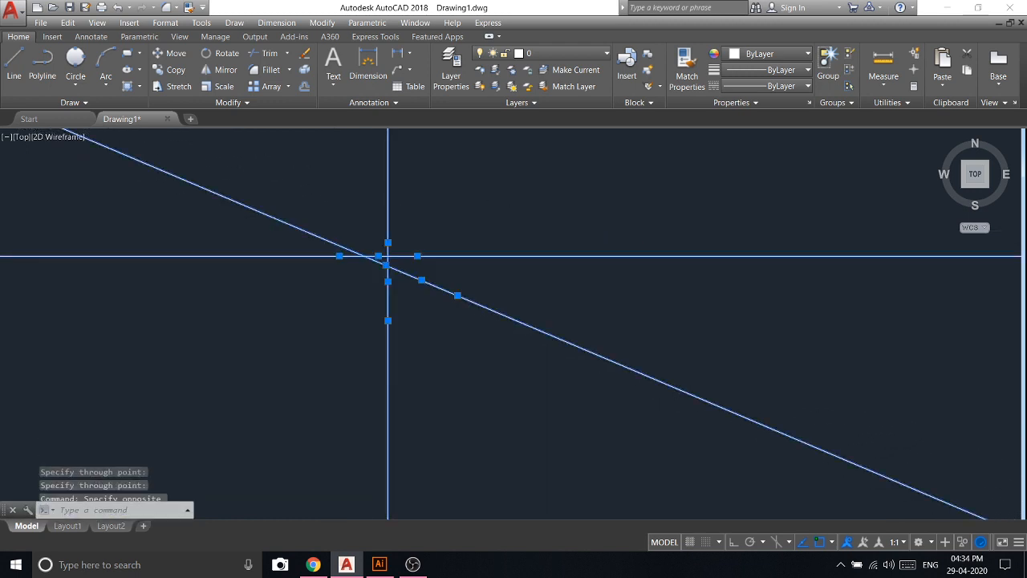
right_click(264, 215)
left_click(316, 287)
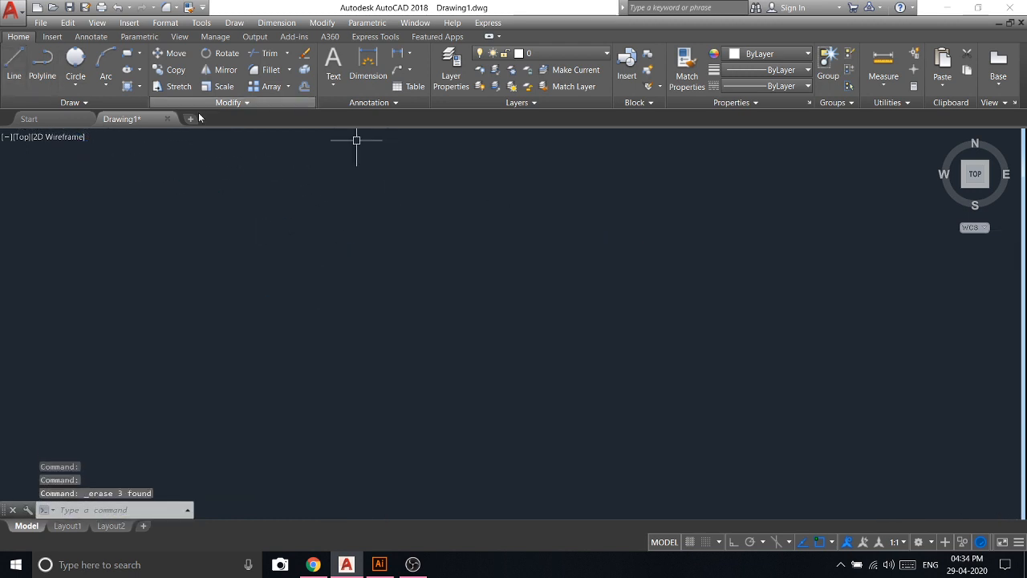
Draw a first set of rays (RAY) fanning out in all directions from one start point in the left part of the drawing area.
left_click(67, 107)
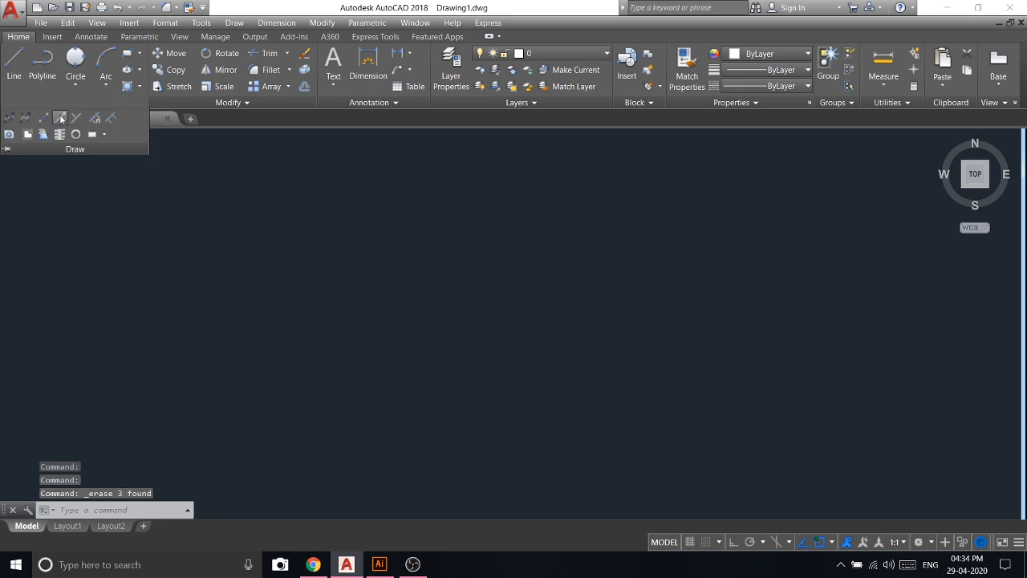
left_click(60, 119)
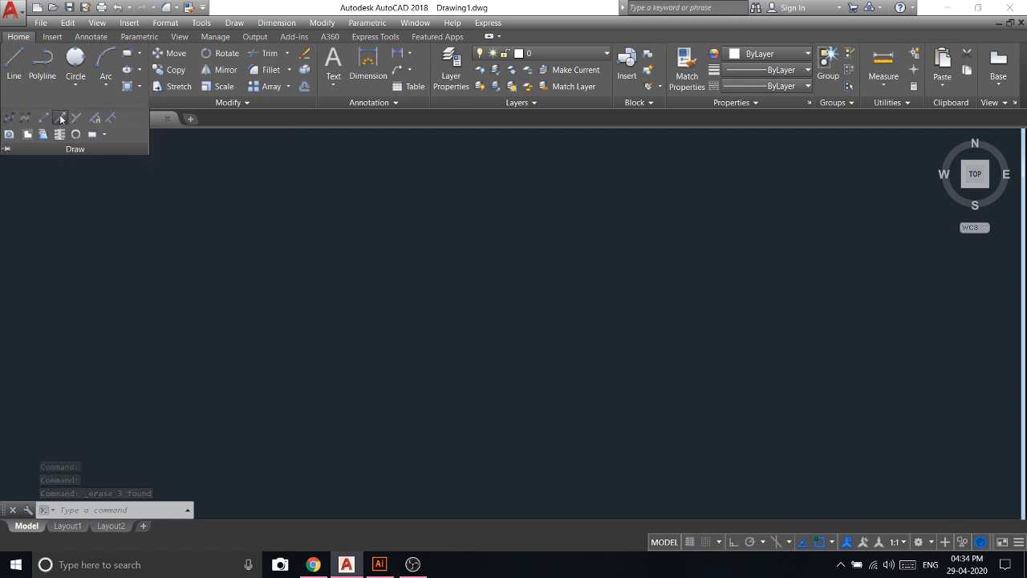
left_click(214, 331)
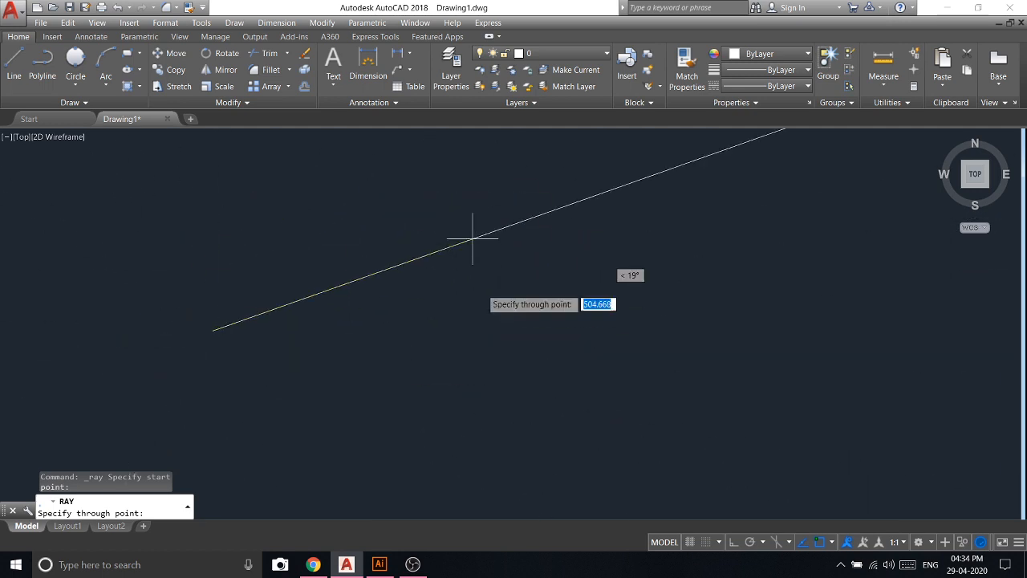
left_click(340, 230)
left_click(464, 280)
left_click(401, 378)
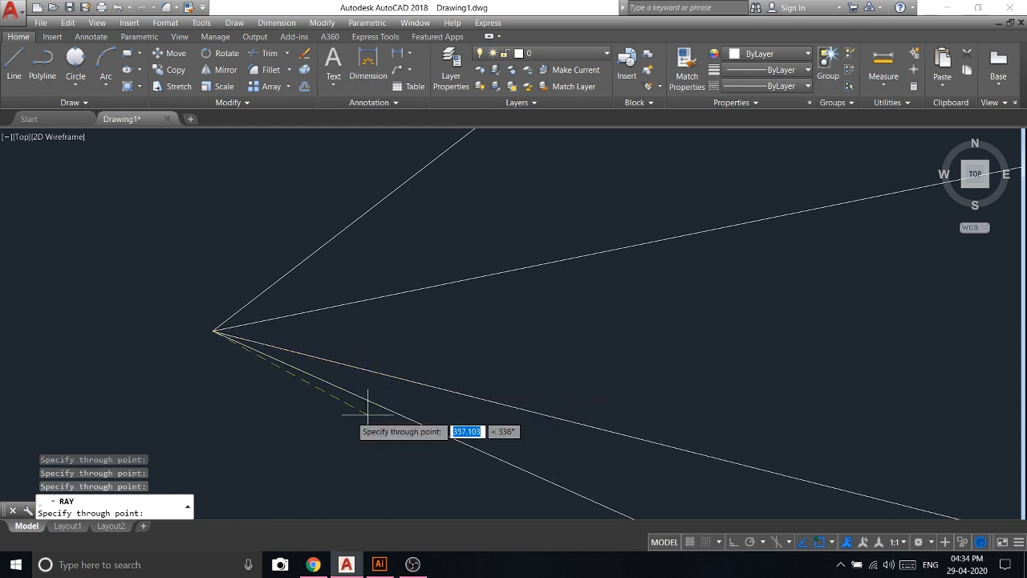
left_click(369, 433)
left_click(232, 391)
left_click(182, 333)
left_click(181, 305)
left_click(233, 234)
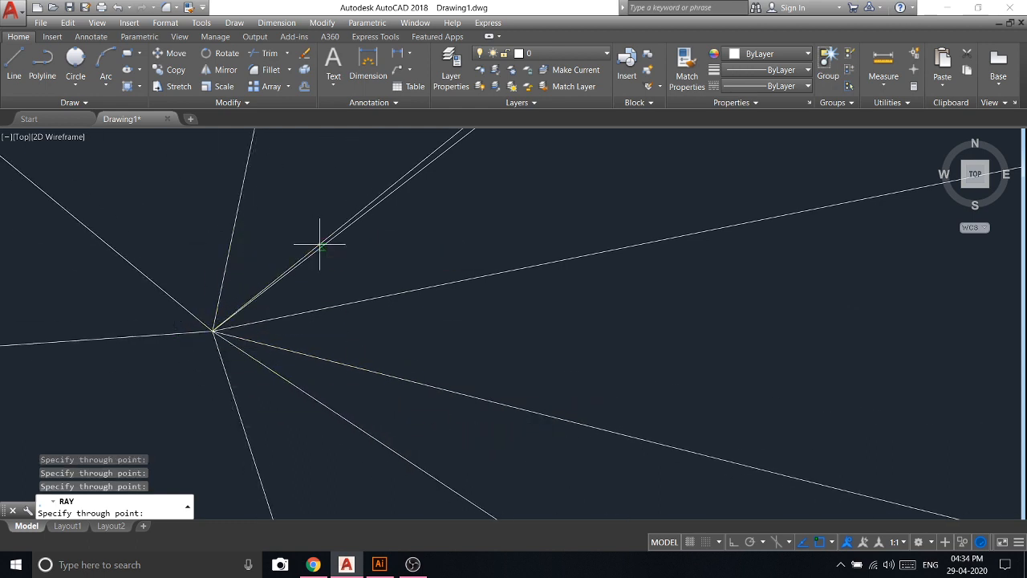
Add more rays from the same start point in the gaps between the existing ones, and finish the Ray command.
left_click(377, 342)
left_click(317, 387)
left_click(202, 401)
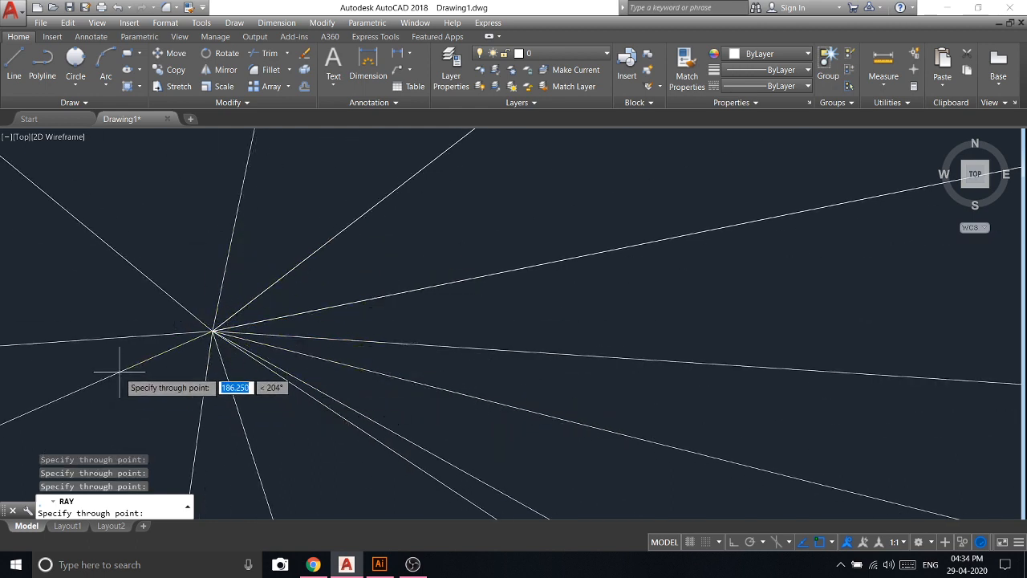
left_click(120, 371)
left_click(204, 241)
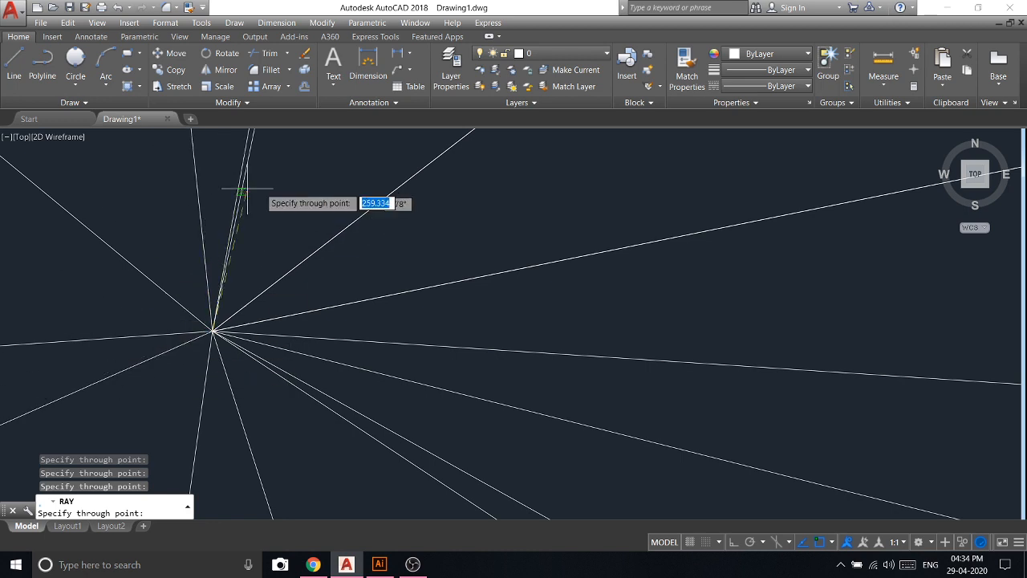
left_click(473, 238)
left_click(504, 329)
left_click(291, 466)
left_click(141, 443)
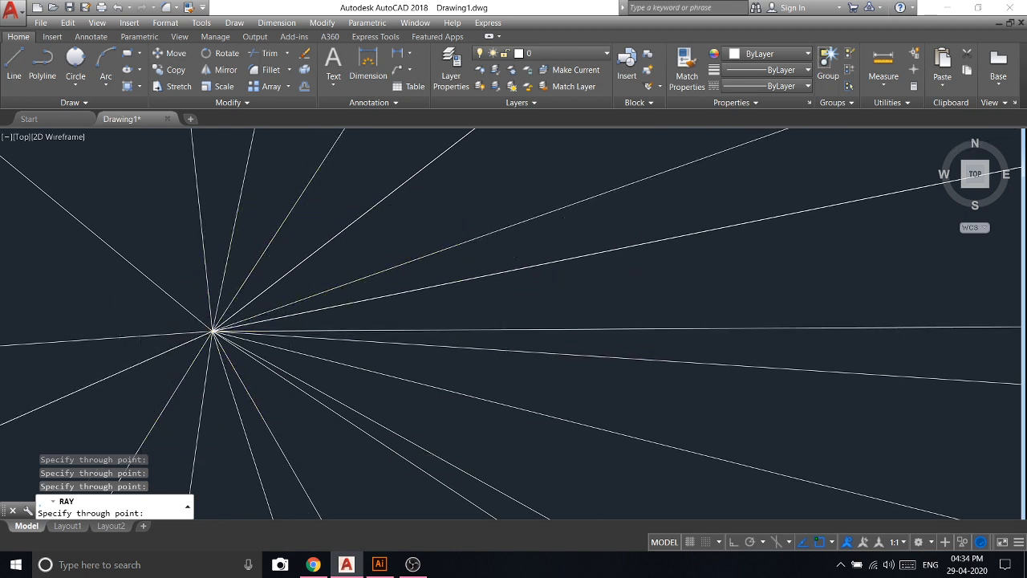
left_click(120, 293)
key("Return")
Select all the rays around their common start point and erase them.
scroll(224, 321, "up", 10)
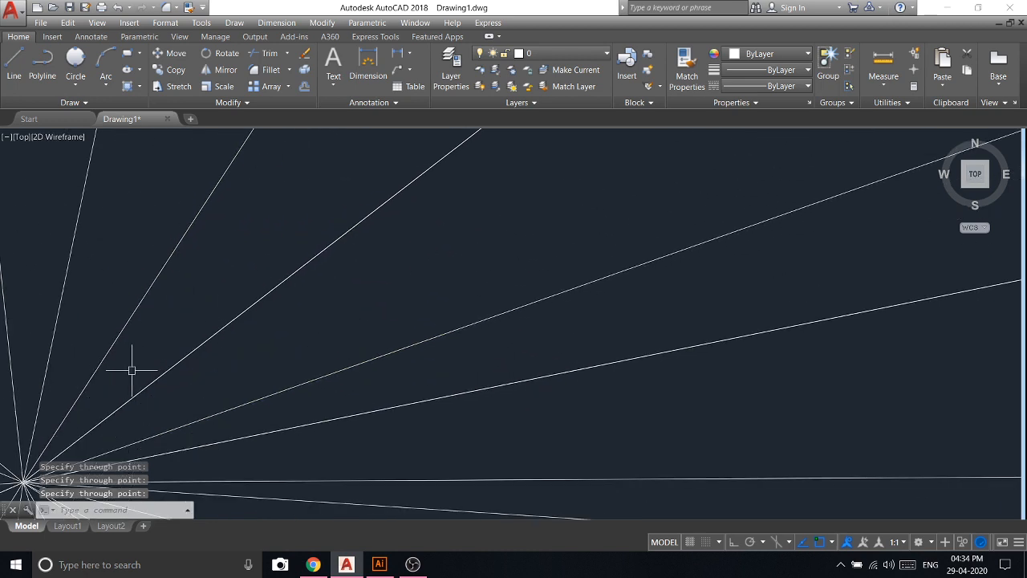
scroll(164, 354, "down", 8)
scroll(608, 324, "down", 5)
left_click(649, 319)
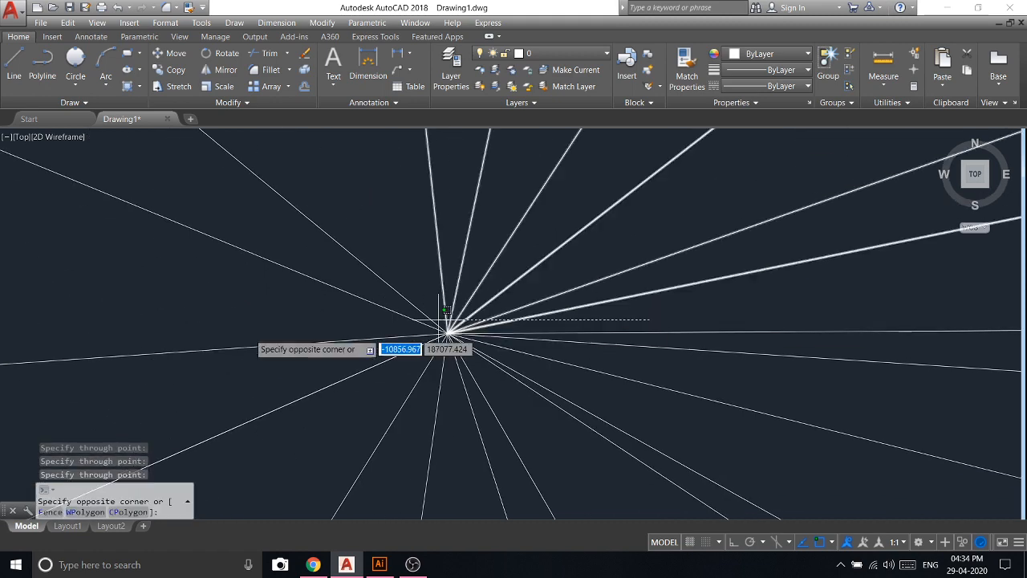
left_click(257, 357)
key("Delete")
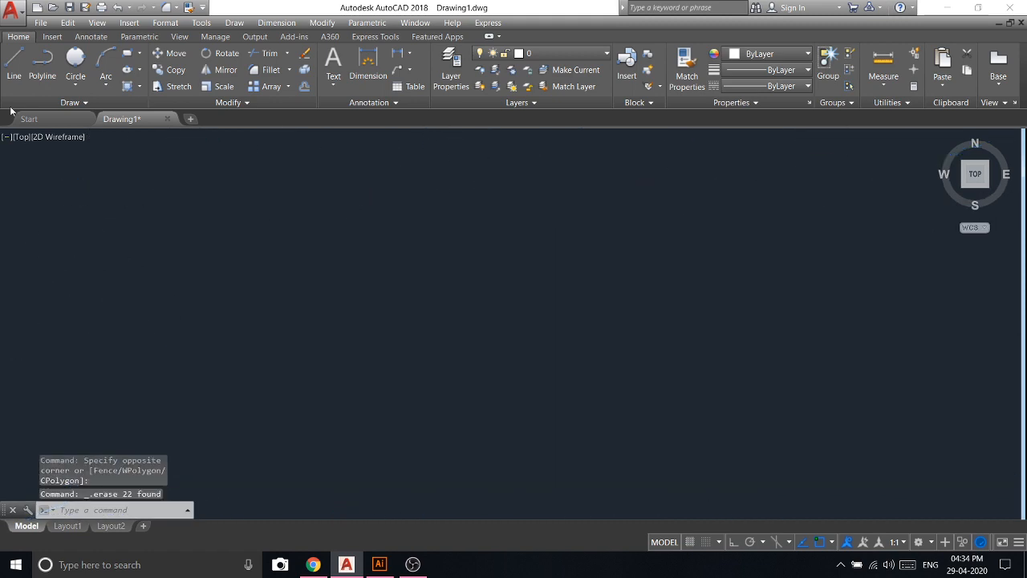
Draw one vertical construction line with the Ver option for comparison with the rays, and erase it.
left_click(71, 103)
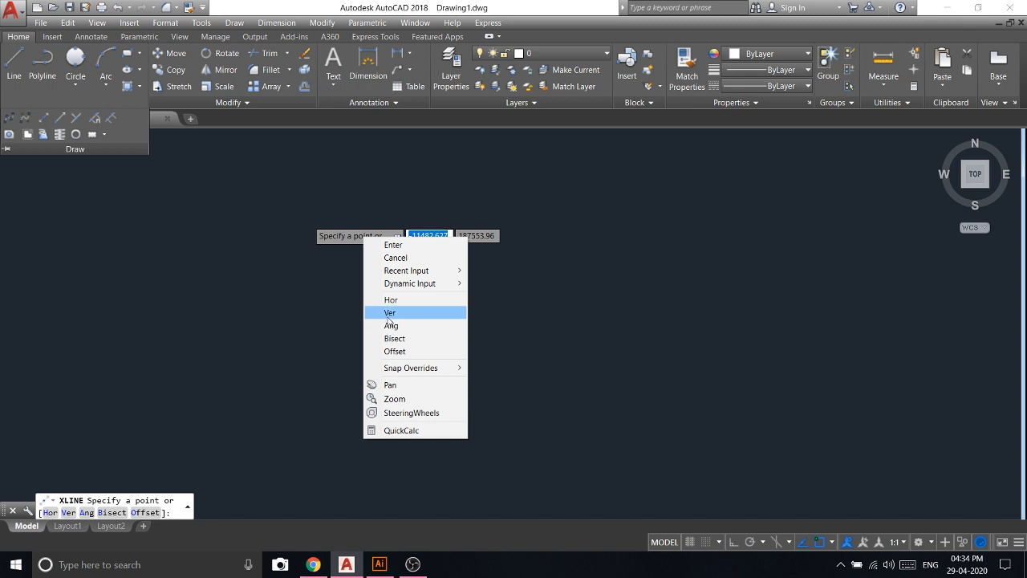
left_click(390, 314)
left_click(321, 305)
key("Return")
left_click(447, 310)
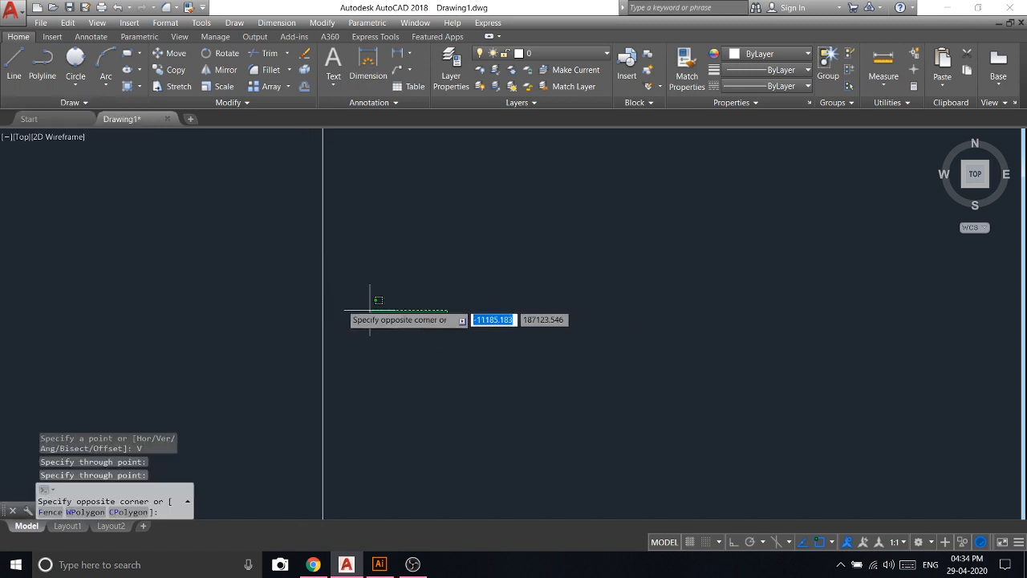
left_click(282, 265)
key("Delete")
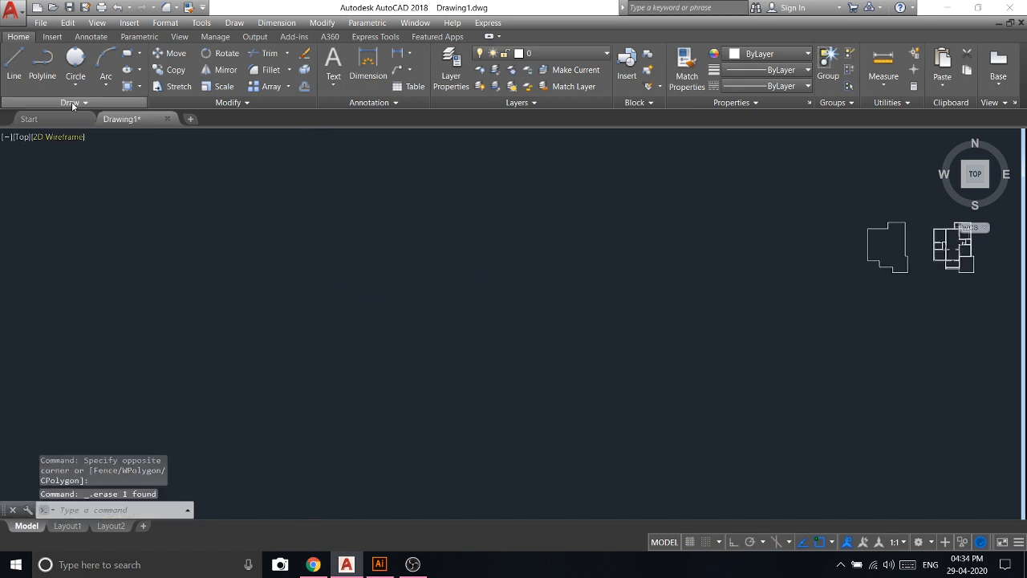
Draw a new set of rays radiating from a single start point in the empty area west of the floor plans.
left_click(75, 102)
left_click(95, 118)
left_click(244, 291)
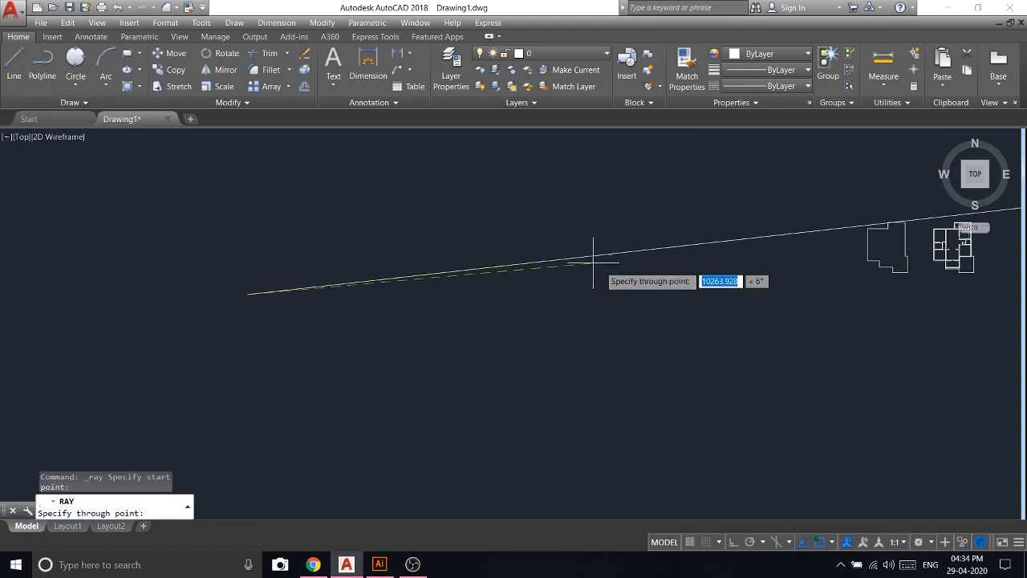
left_click(523, 224)
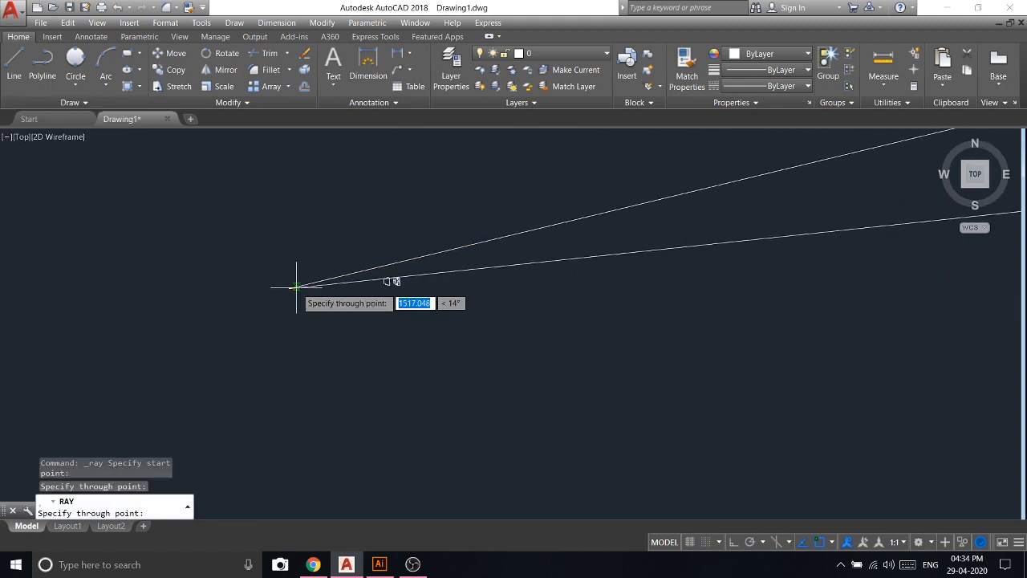
mouse_move(309, 285)
middle_mouse_down()
mouse_move(626, 233)
mouse_move(466, 217)
mouse_move(492, 218)
mouse_move(645, 127)
middle_mouse_up()
left_click(571, 291)
left_click(473, 367)
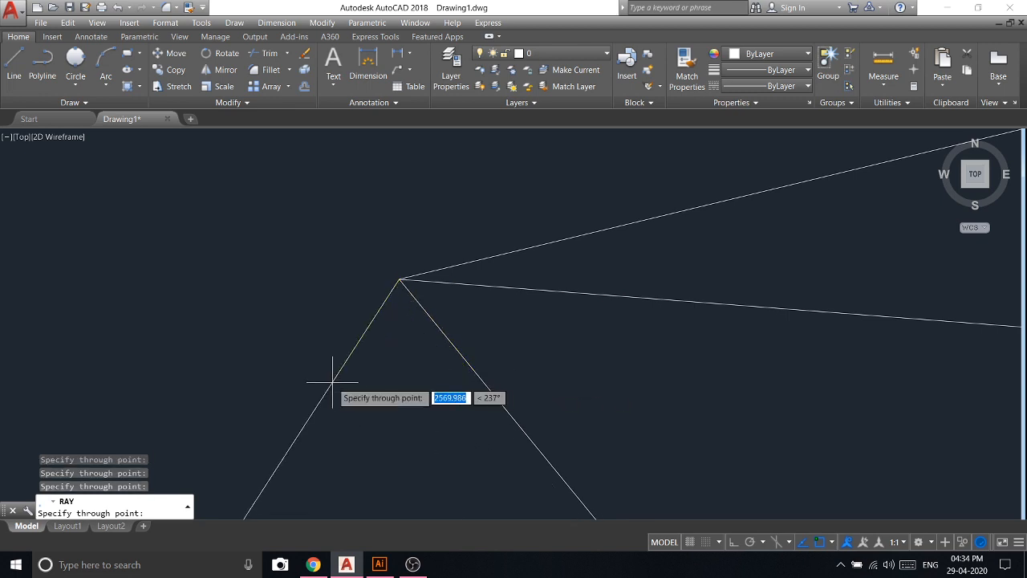
left_click(337, 372)
left_click(331, 217)
left_click(440, 206)
left_click(446, 206)
key("Return")
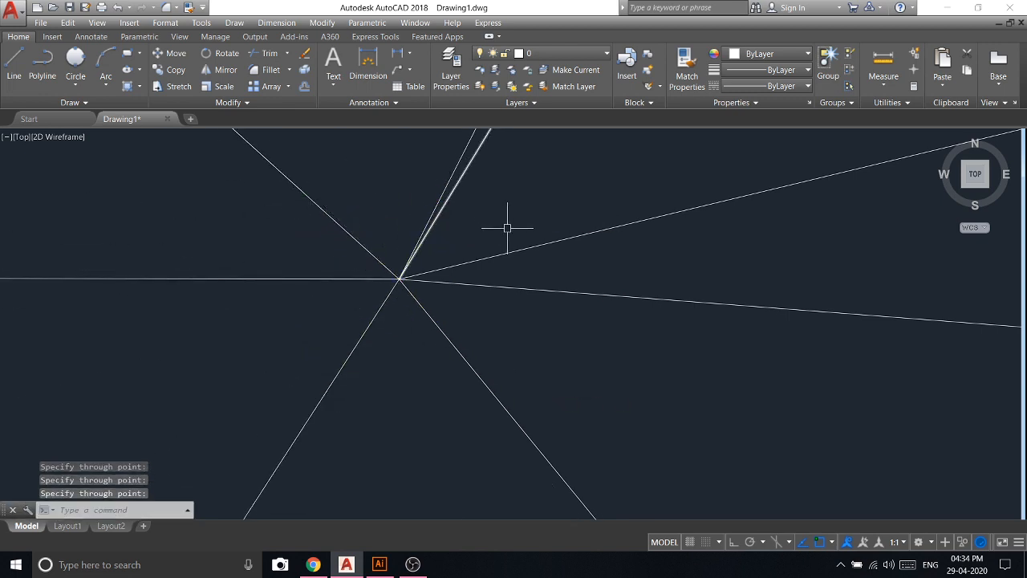
Select the new set of rays with a crossing window over their start point and erase them.
left_click(479, 239)
left_click(314, 259)
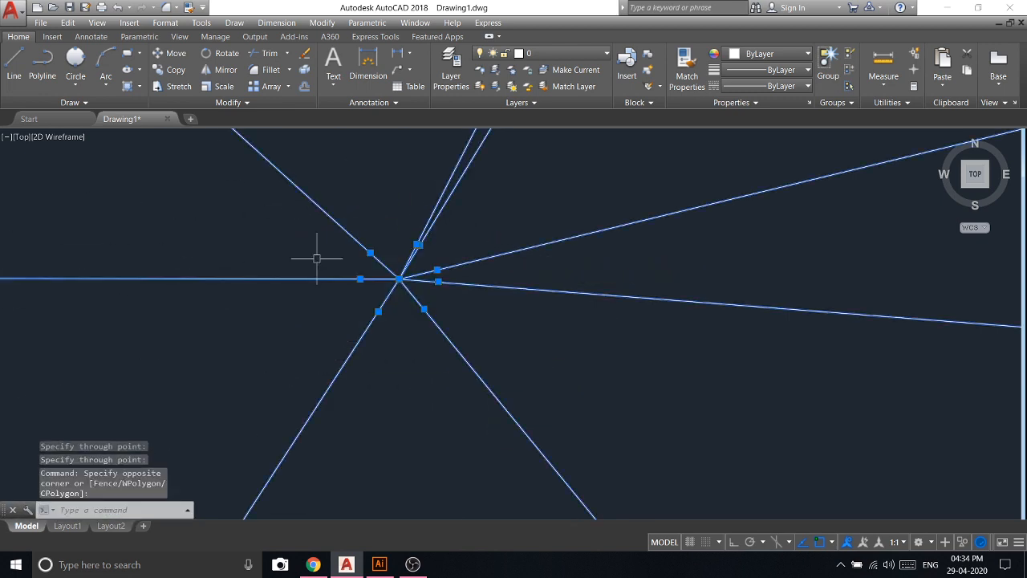
right_click(311, 227)
left_click(352, 298)
Place six scattered points in the empty area west of the floor plans with the Multiple Points tool.
left_click(69, 102)
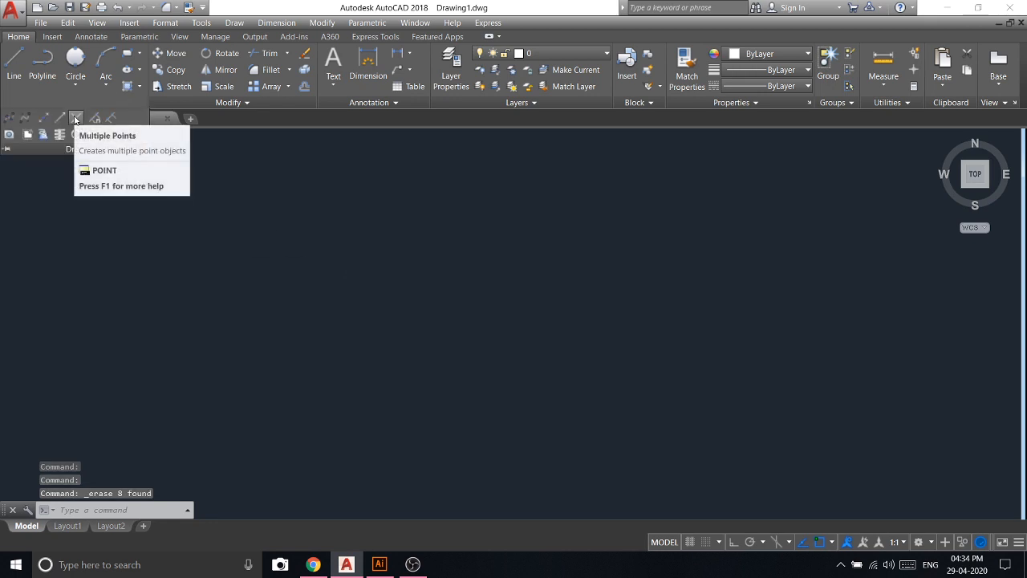
left_click(76, 120)
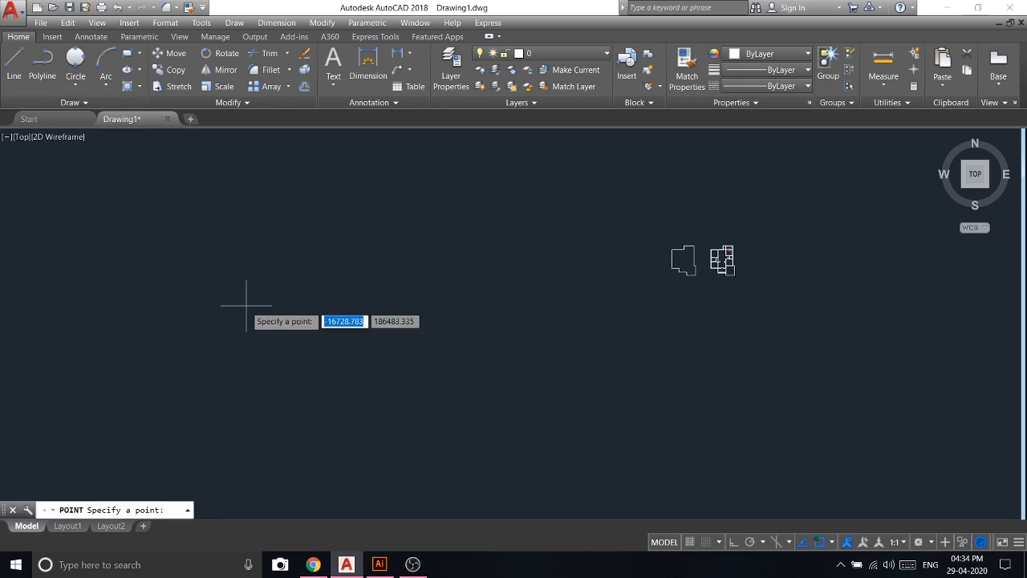
left_click(323, 261)
left_click(511, 282)
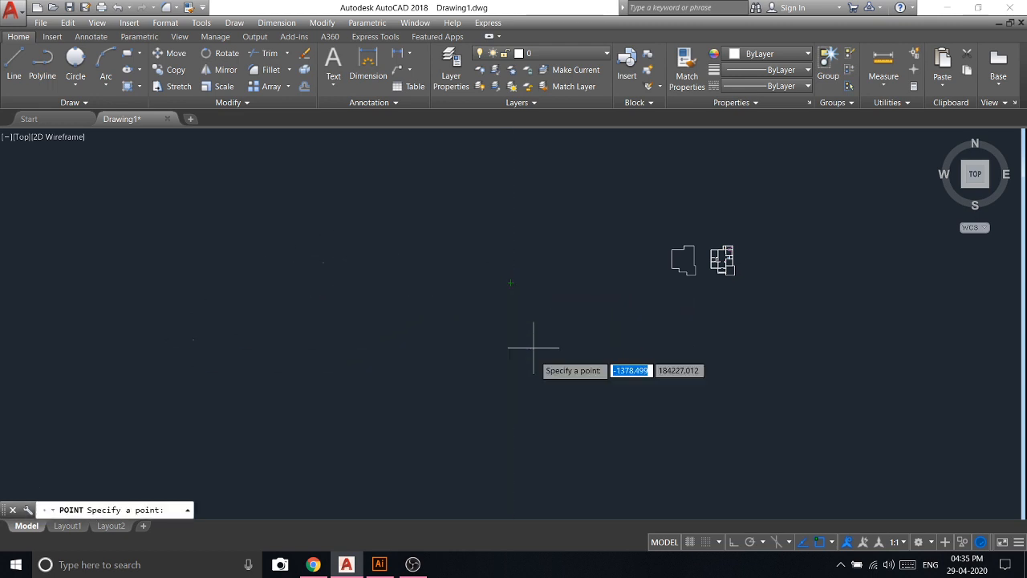
left_click(530, 405)
left_click(287, 417)
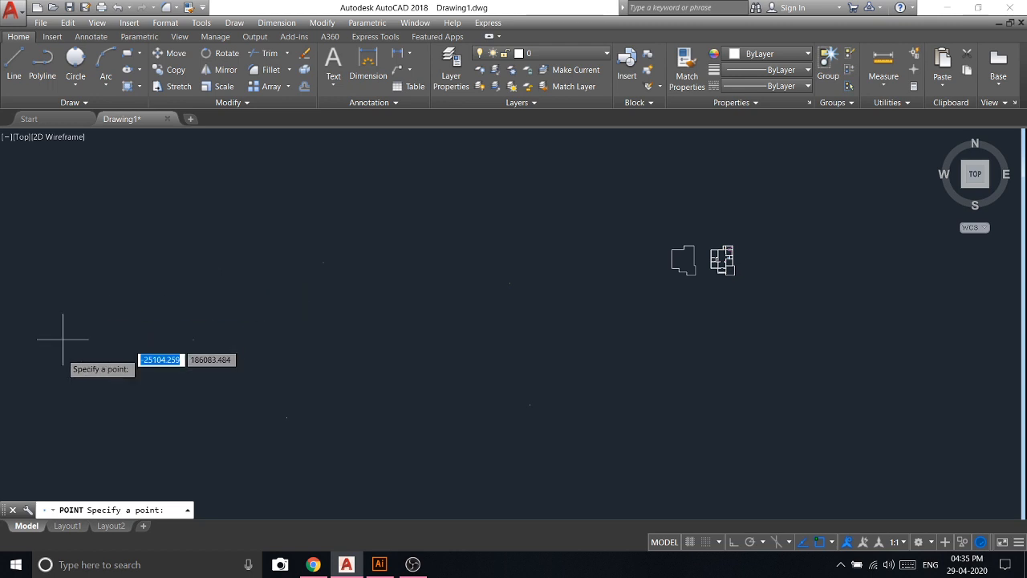
left_click(79, 393)
key("Return")
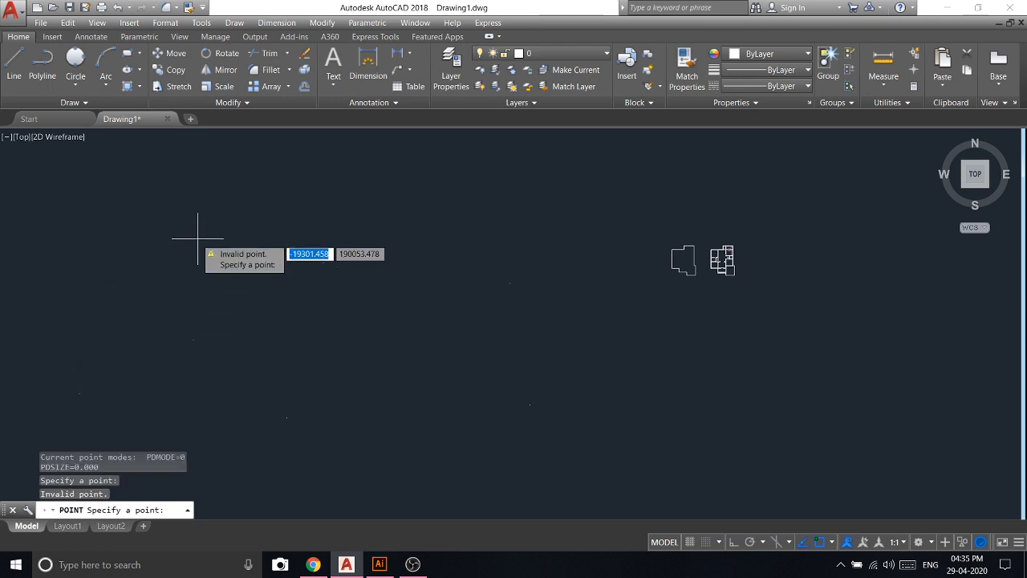
Draw a closed outline with the Line tool, joining the six scattered points in order back to the first point.
left_click(18, 74)
left_click(80, 394)
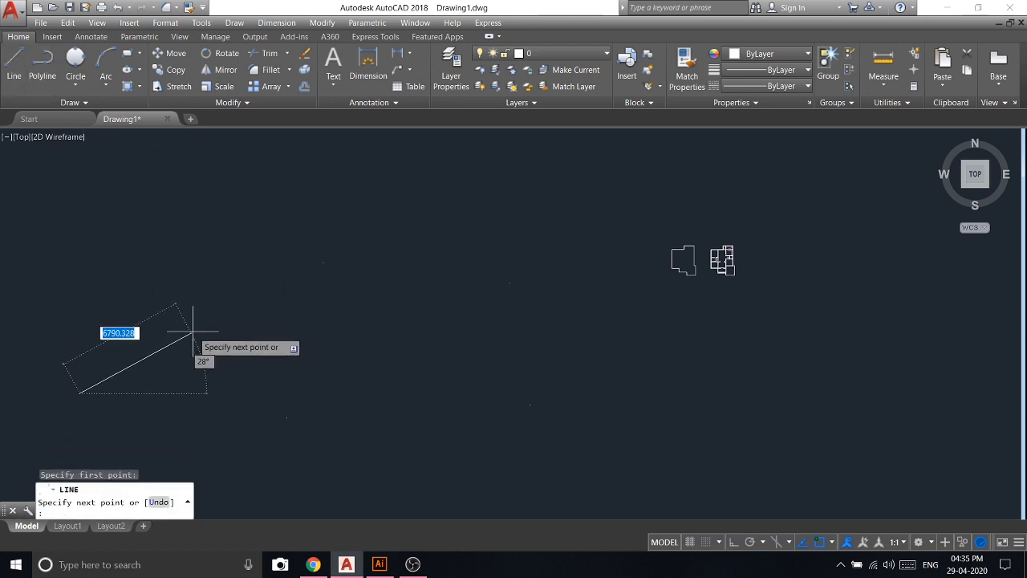
left_click(193, 340)
left_click(323, 262)
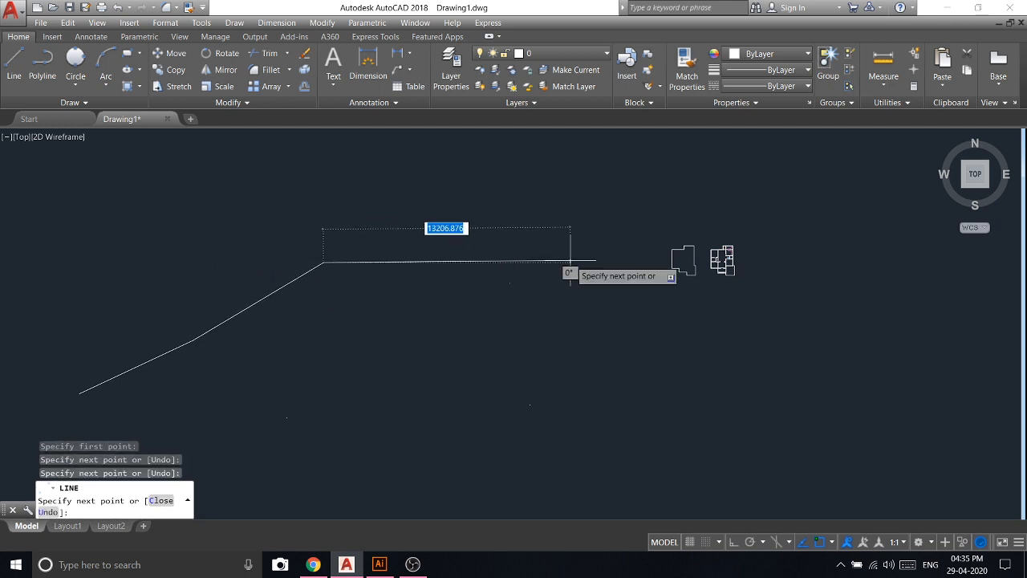
left_click(511, 282)
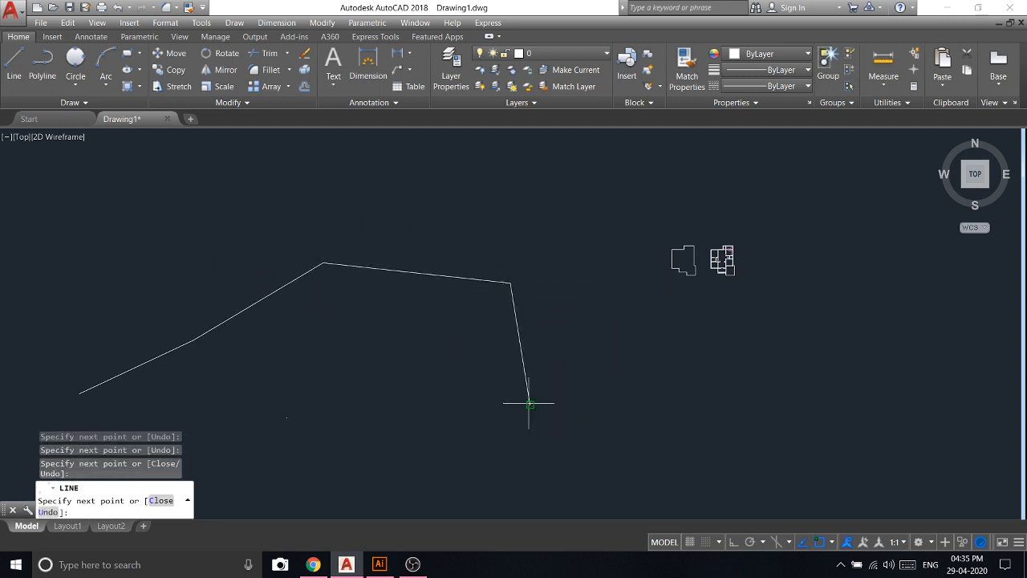
left_click(529, 404)
left_click(287, 418)
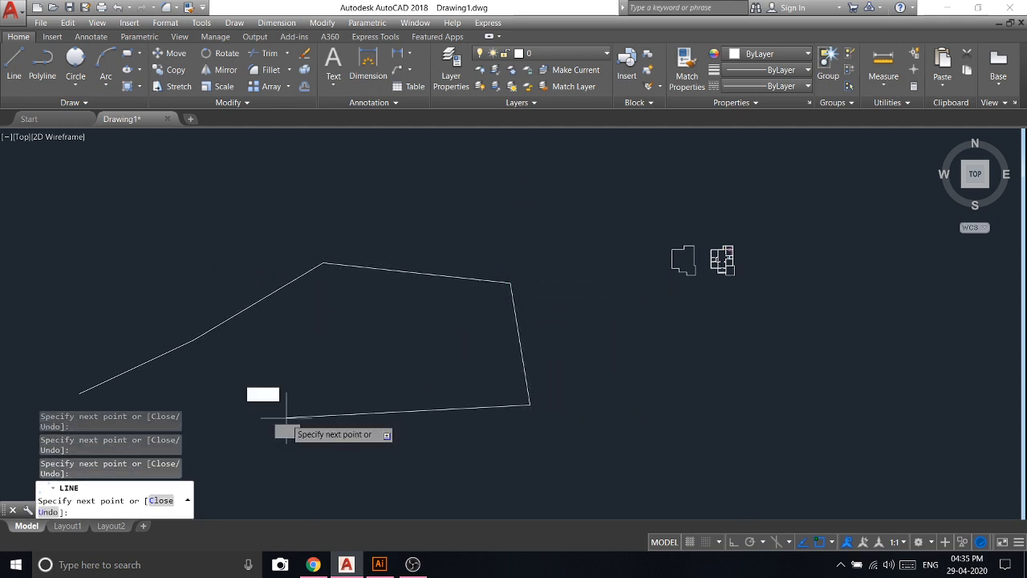
left_click(80, 393)
right_click(218, 234)
left_click(255, 259)
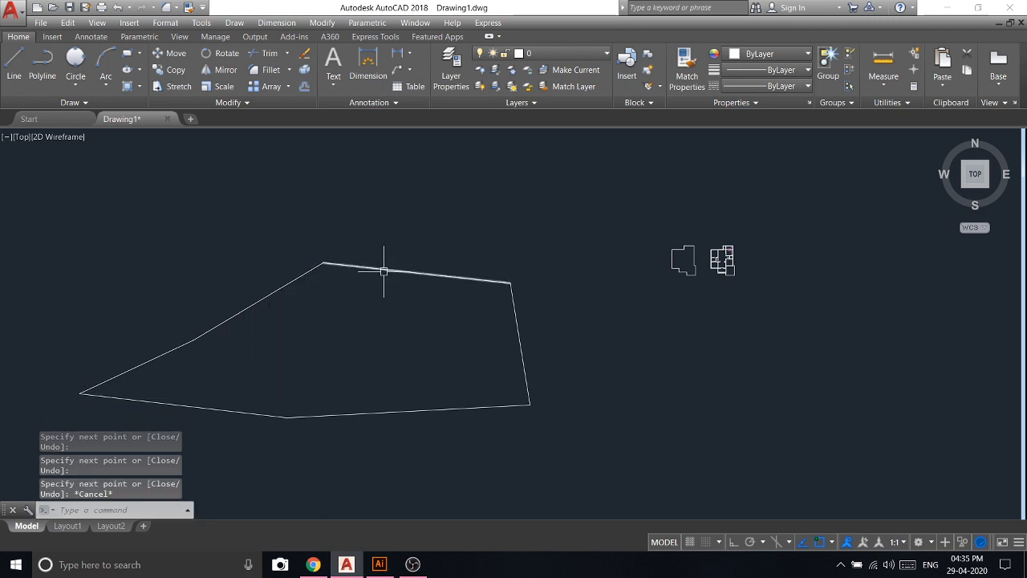
Select the closed outline and its six points with a crossing window and erase them.
scroll(383, 272, "down", 4)
left_click(482, 341)
left_click(252, 245)
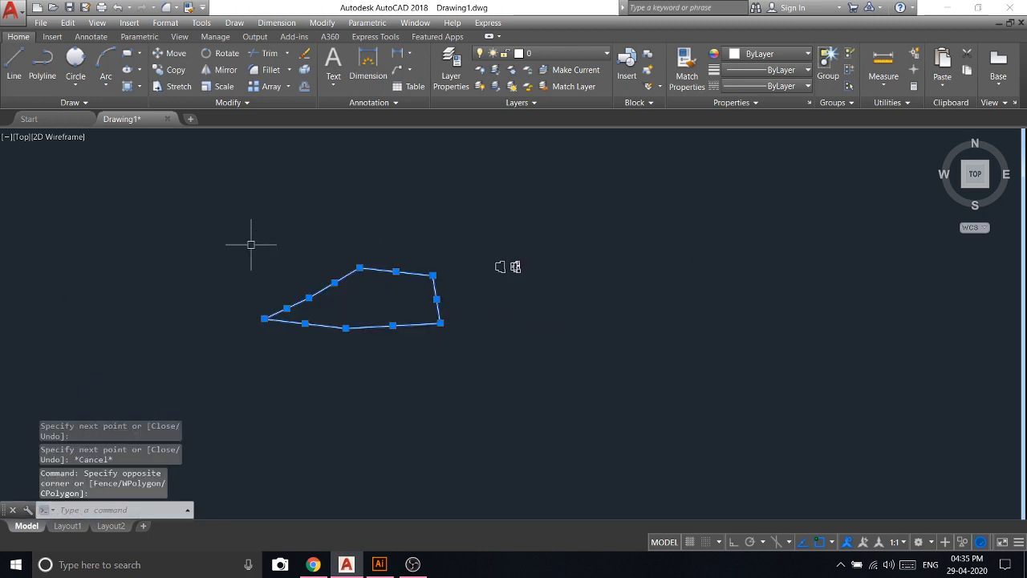
key("Delete")
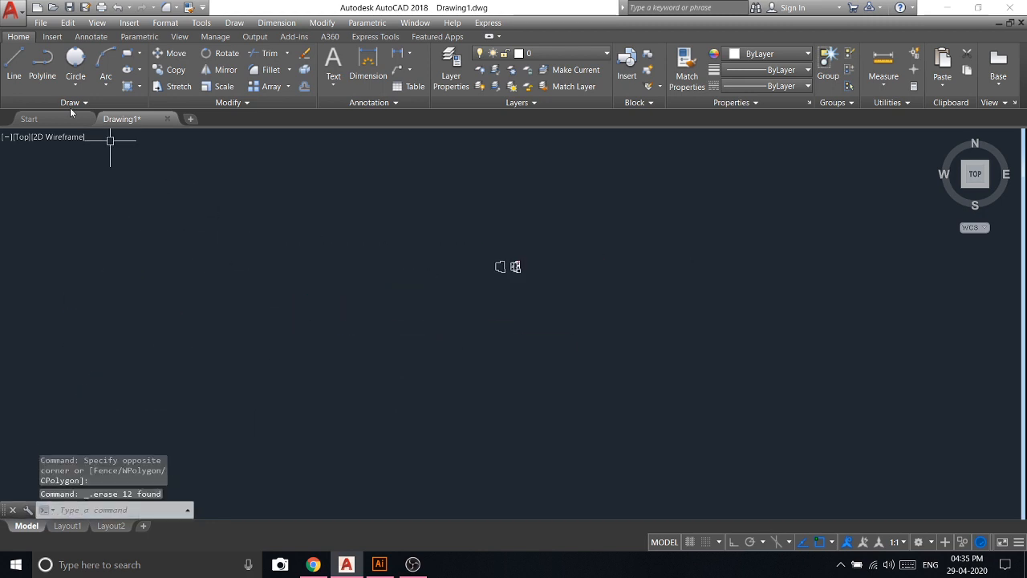
left_click(333, 226)
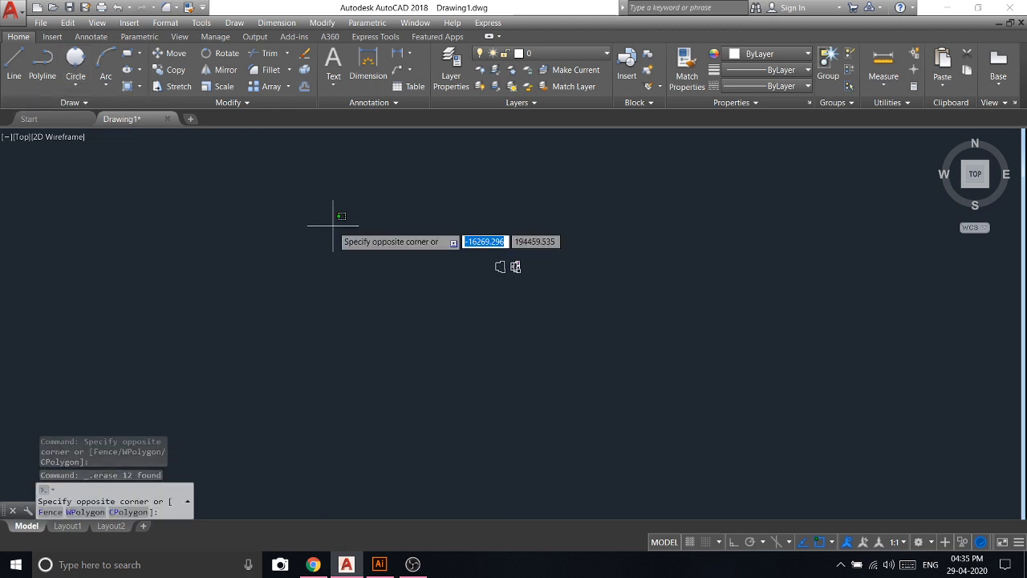
left_click(333, 226)
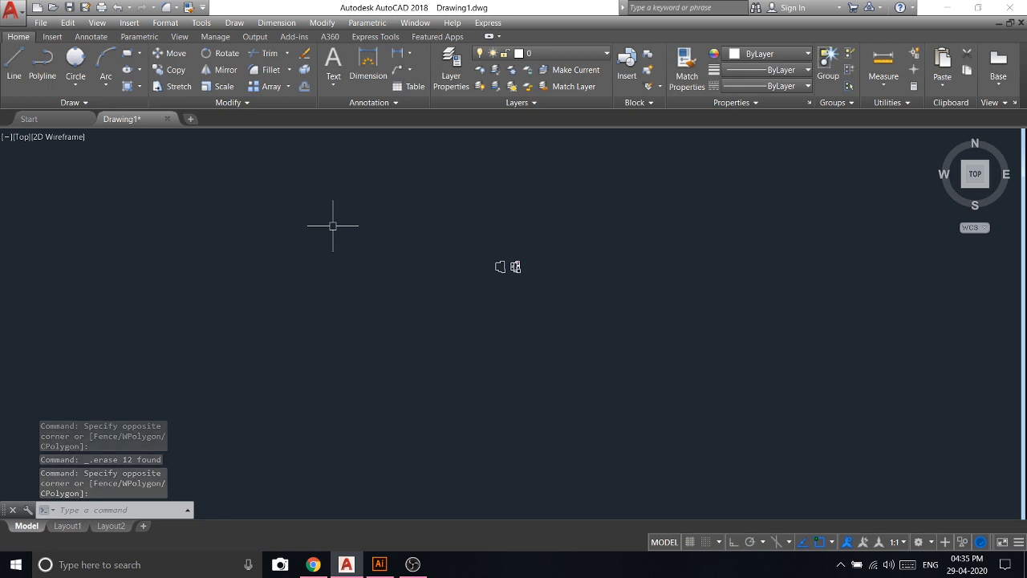
Draw a three-turn helix west of the floor plans with a base radius of about 9110 and a smaller top radius.
left_click(74, 103)
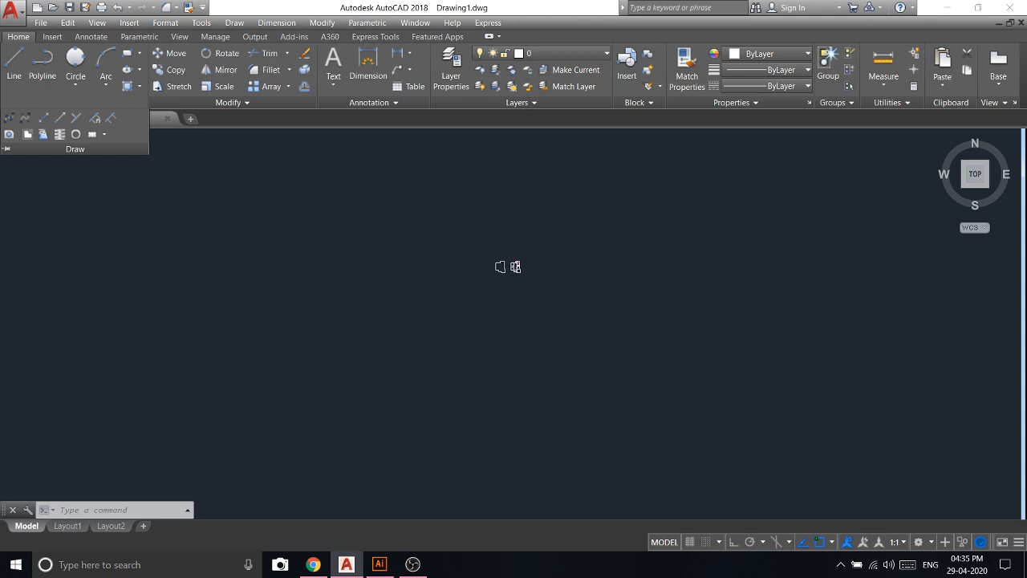
left_click(60, 134)
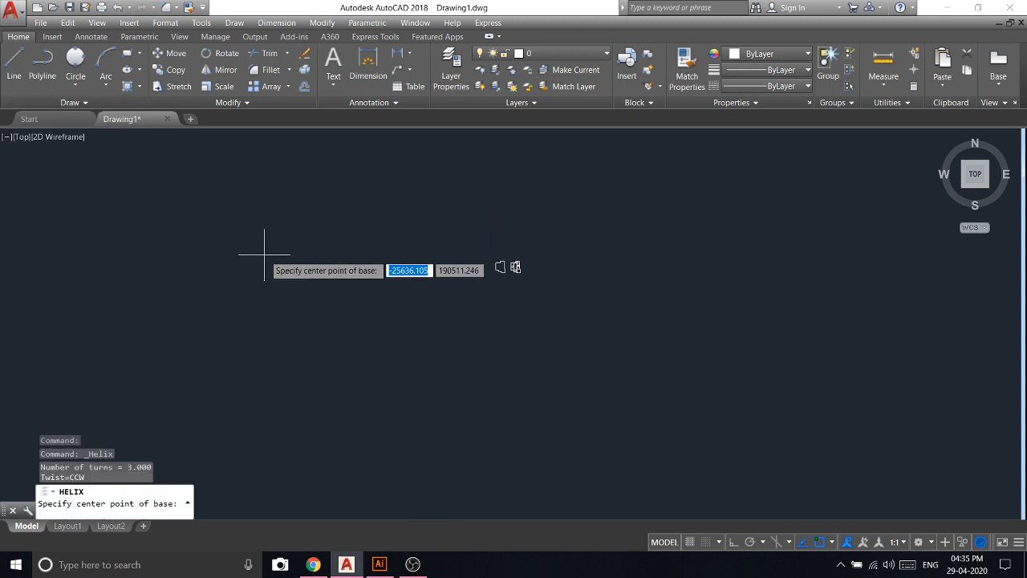
left_click(265, 256)
left_click(331, 256)
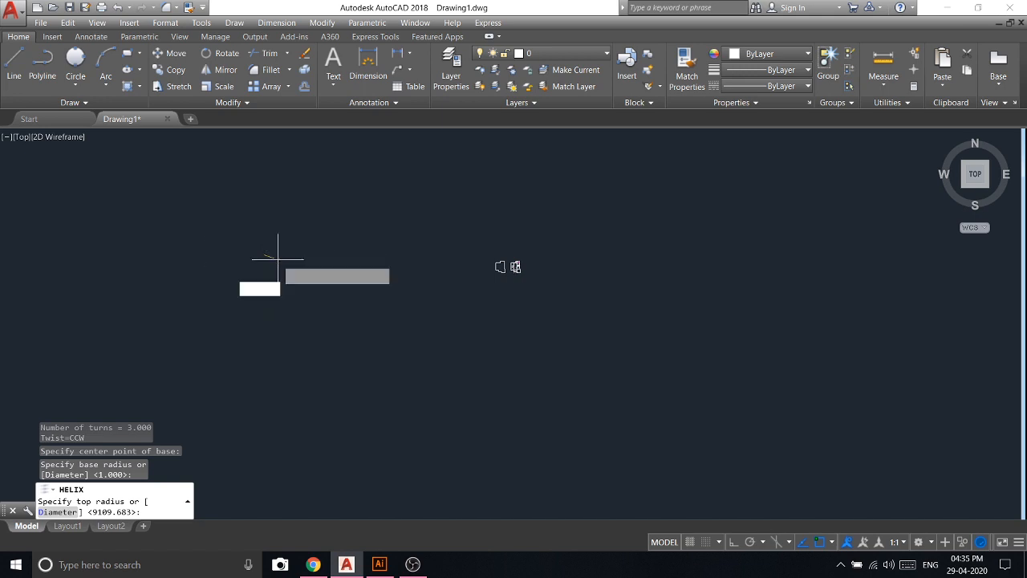
key("Return")
key("Return")
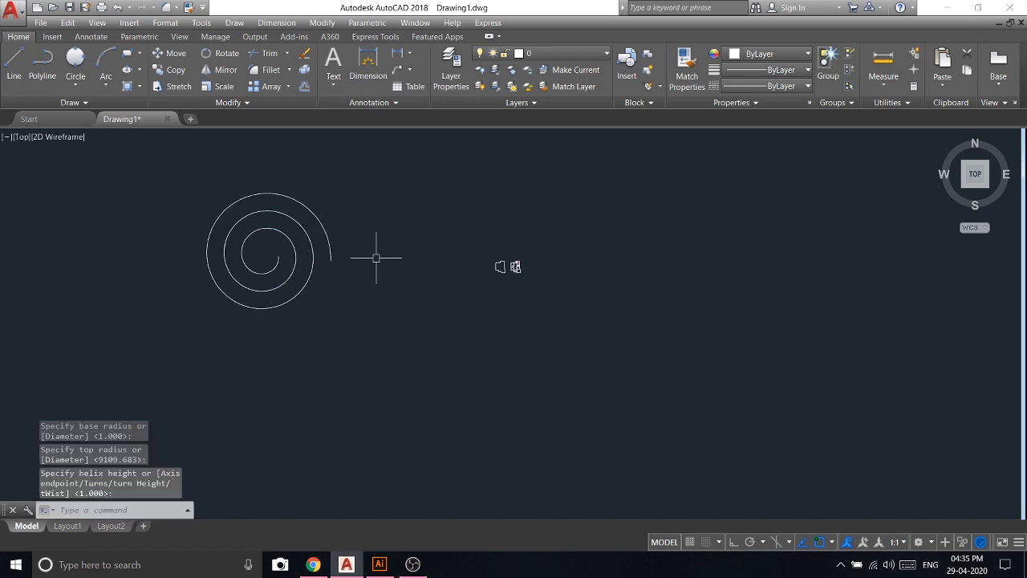
Draw a second helix southeast of the first one, with a base radius of 50 and a larger, freely picked top radius.
left_click(62, 105)
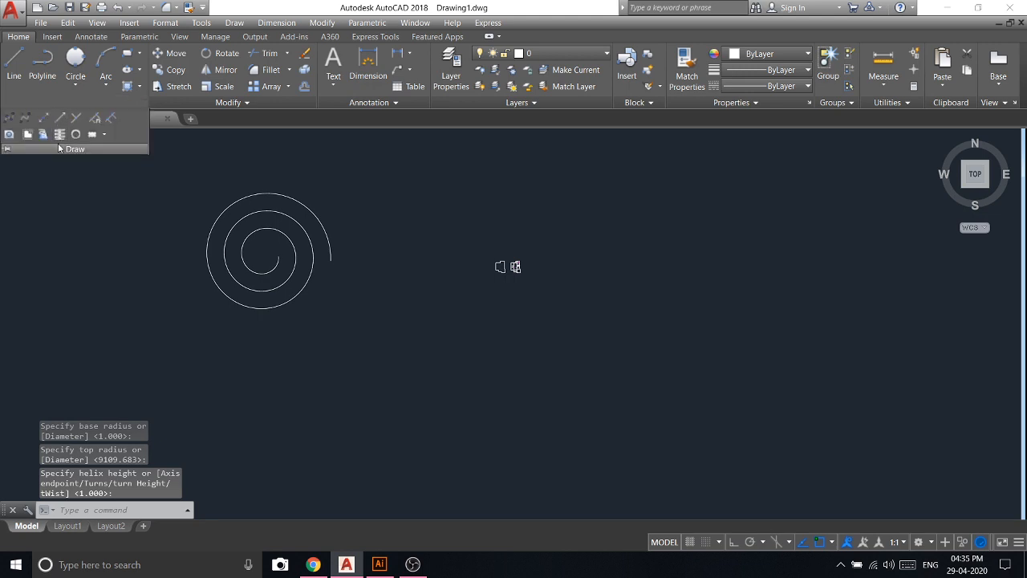
left_click(63, 135)
left_click(378, 356)
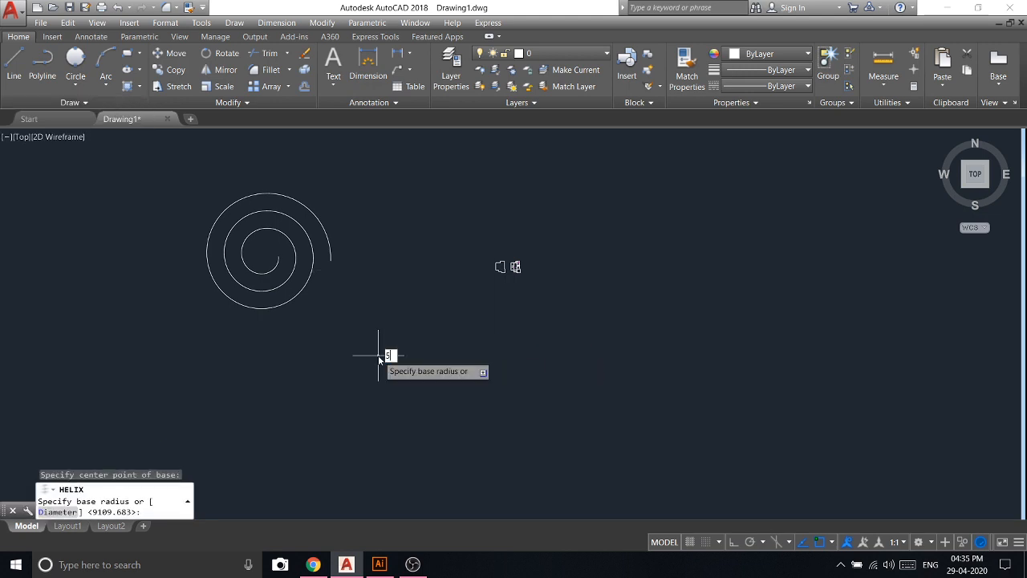
type("50")
key("Return")
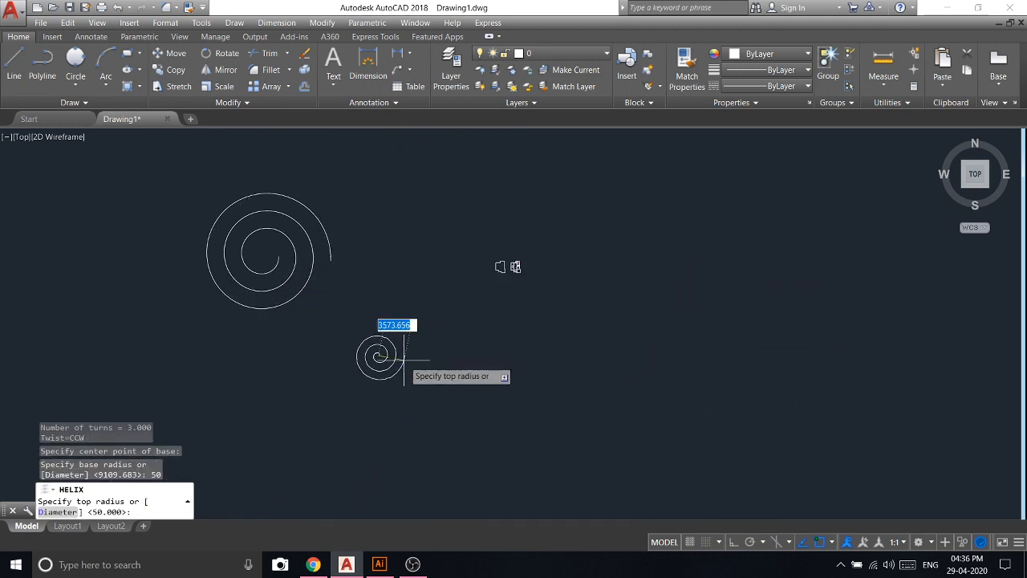
left_click(398, 347)
right_click(441, 244)
left_click(466, 255)
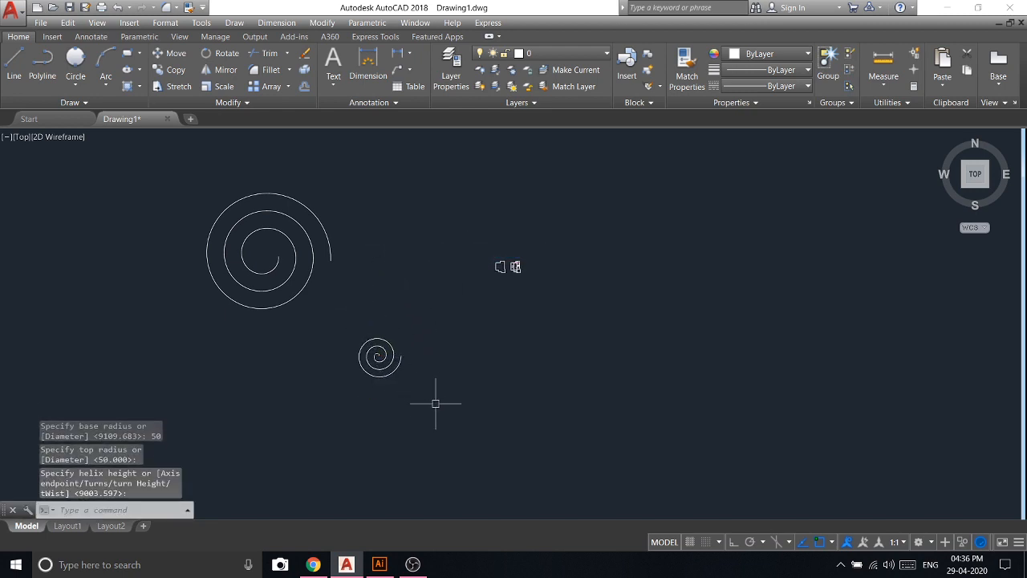
Select both helixes with a crossing window and erase them.
left_click(436, 403)
left_click(156, 183)
right_click(156, 183)
left_click(229, 250)
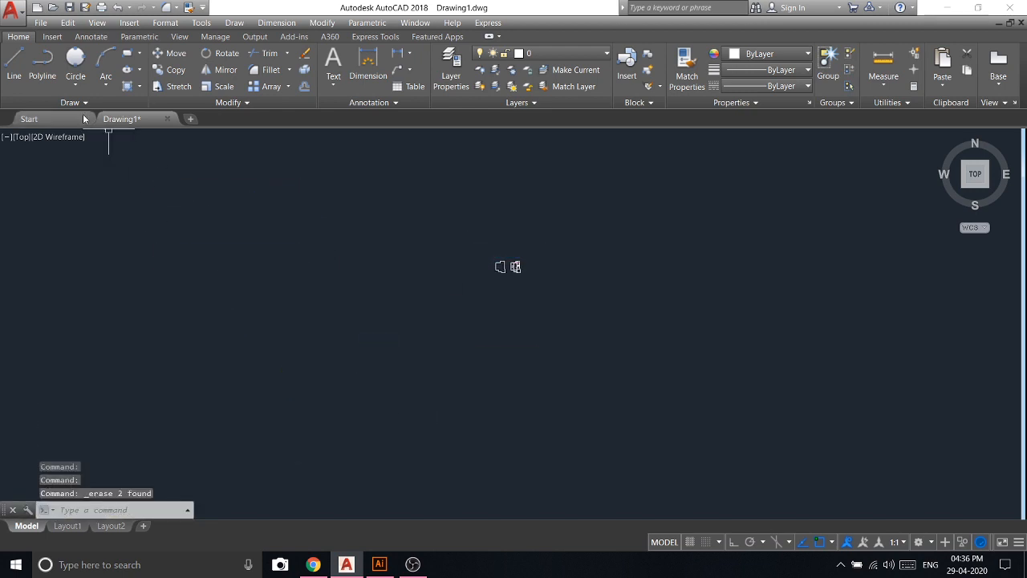
Draw a wide, low rectangular revision cloud in the empty area west of the floor plans and erase it.
left_click(67, 105)
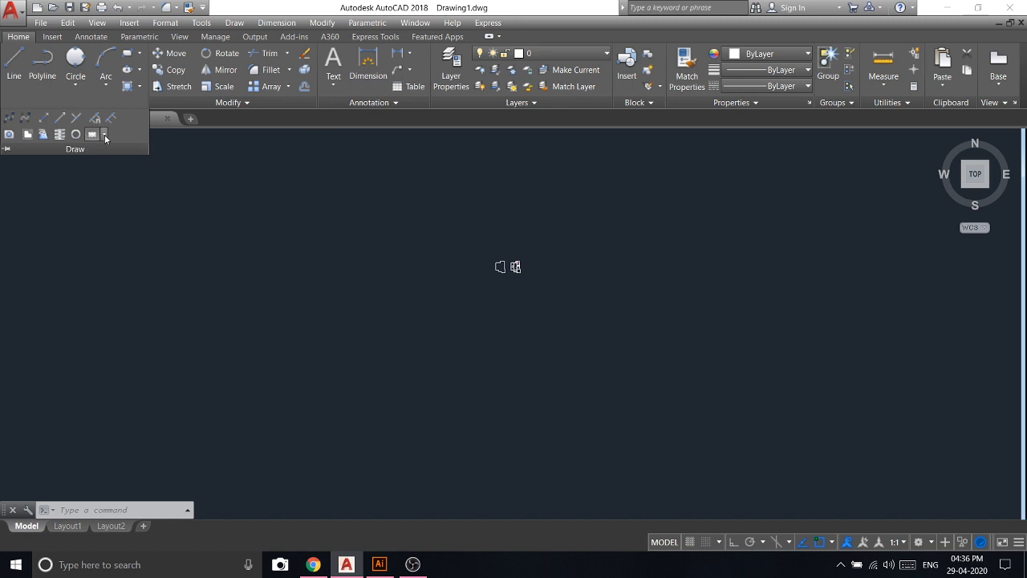
left_click(105, 137)
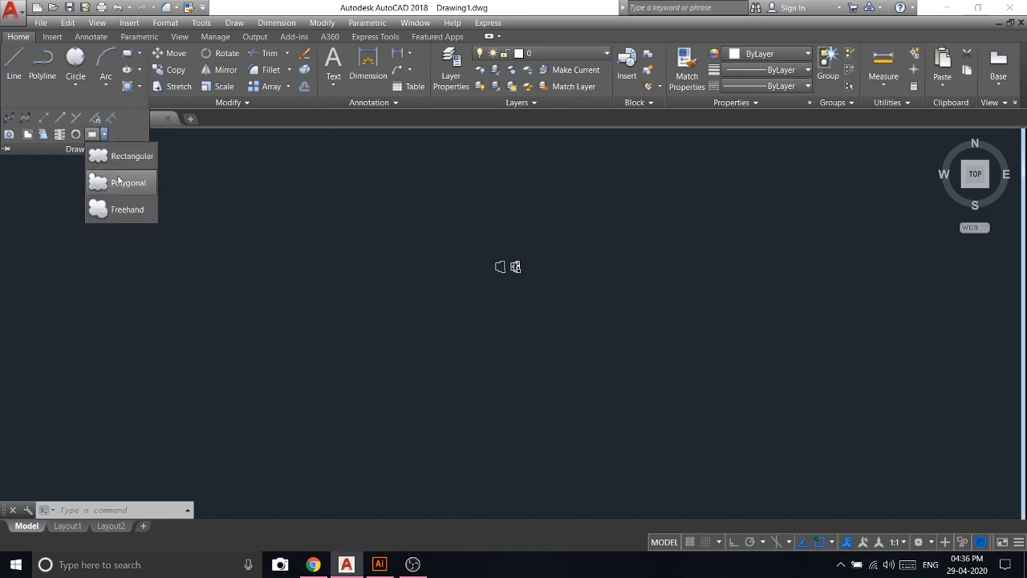
left_click(117, 160)
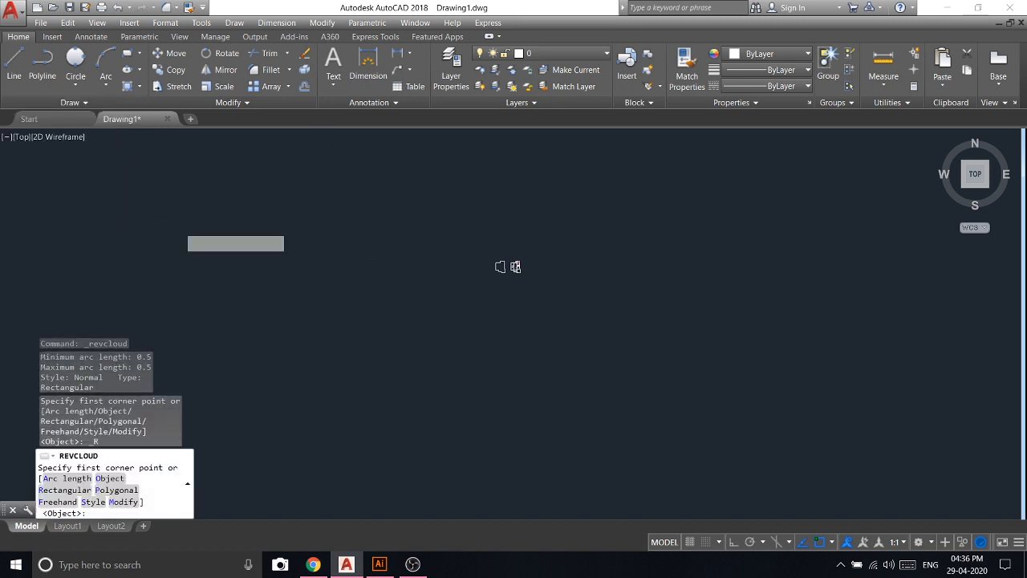
left_click(175, 298)
left_click(275, 279)
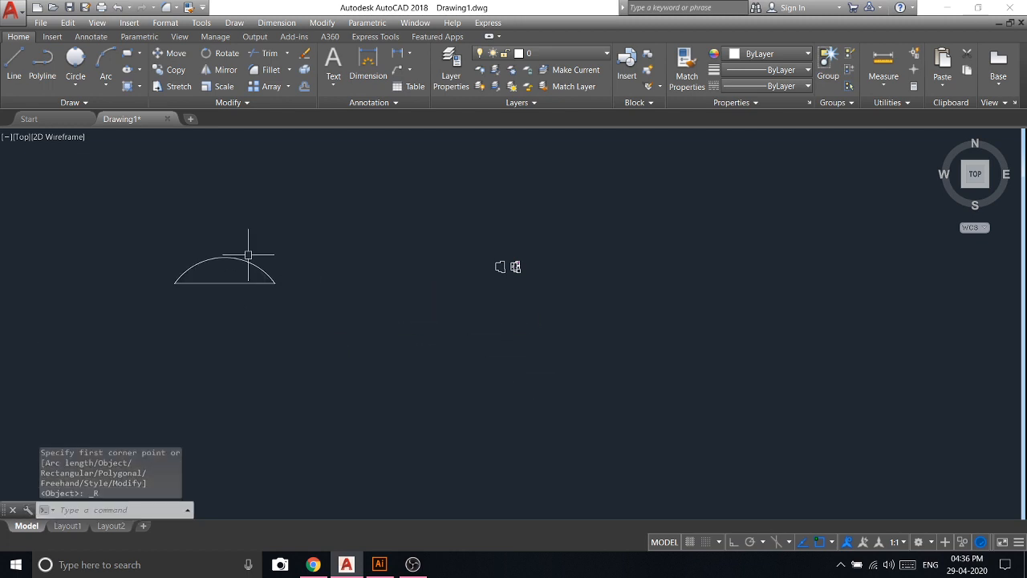
left_click(202, 262)
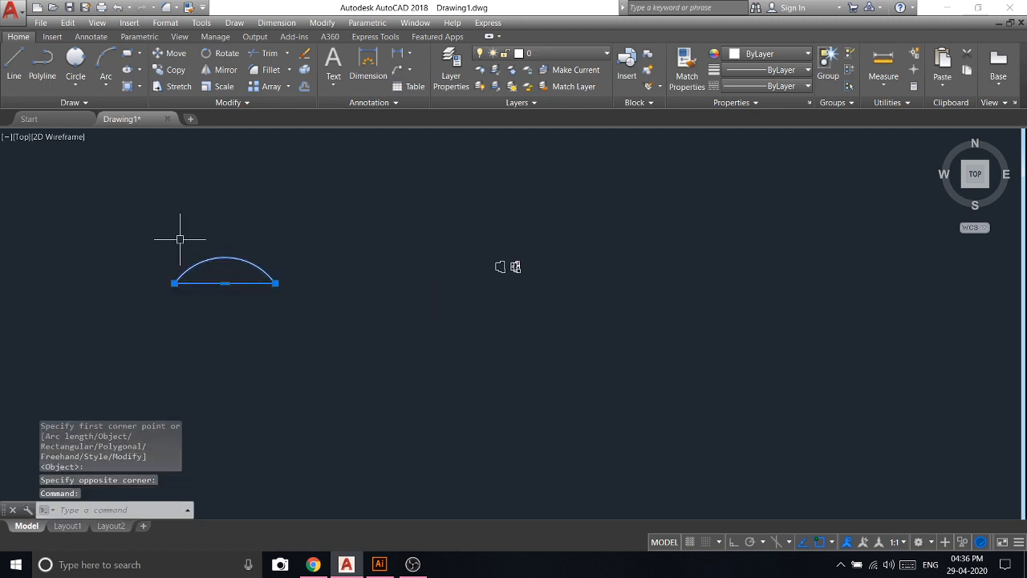
key("Delete")
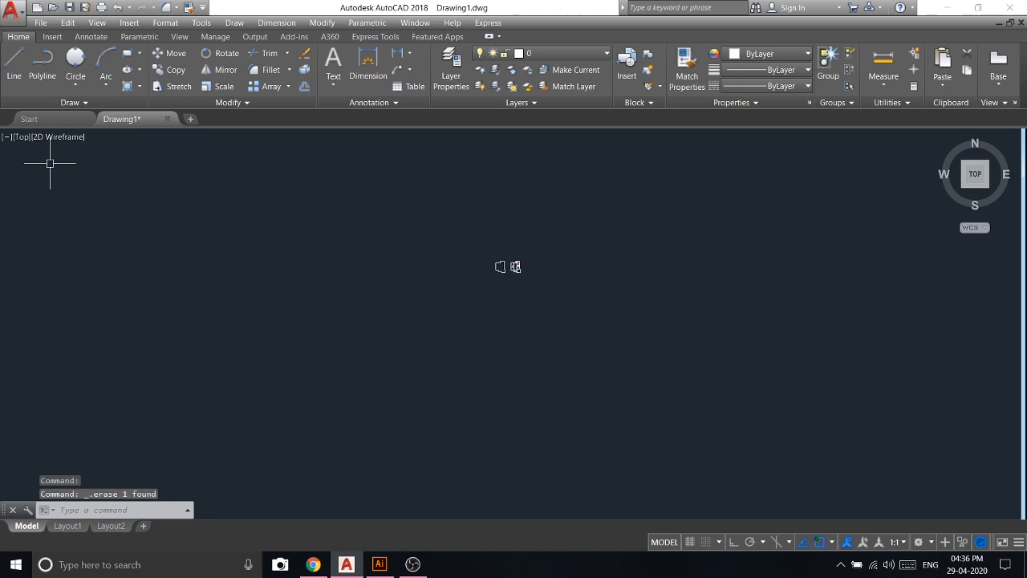
Draw an irregular, self-overlapping wipeout polygon with twelve vertices in the empty area west of the floor plans.
left_click(85, 102)
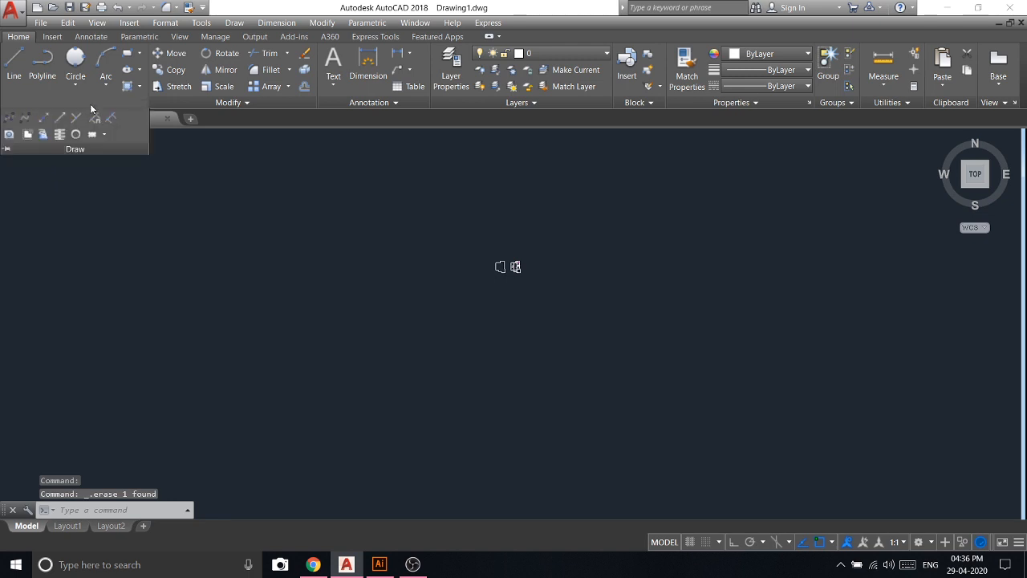
left_click(32, 138)
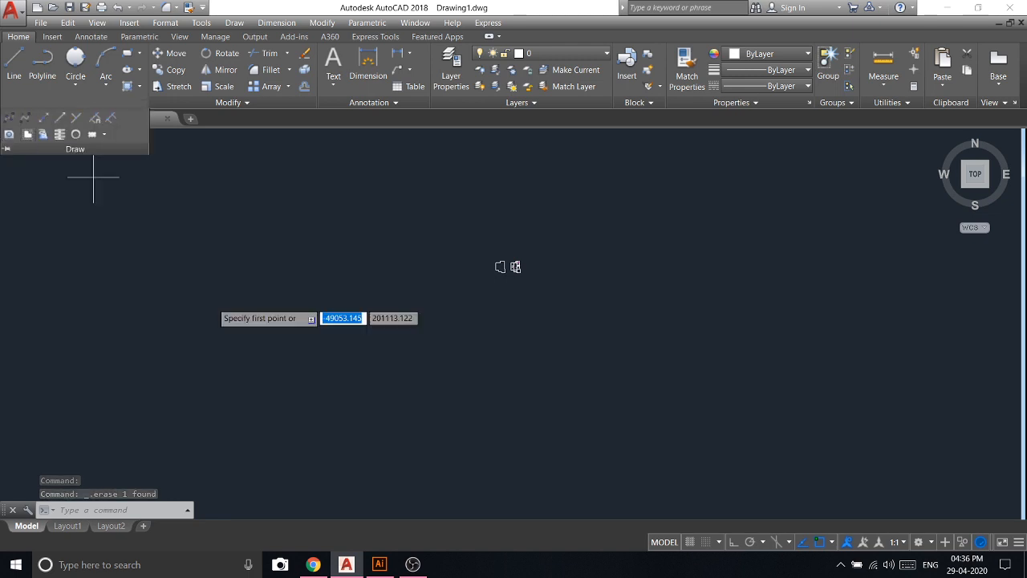
left_click(214, 301)
left_click(351, 222)
left_click(451, 350)
left_click(276, 406)
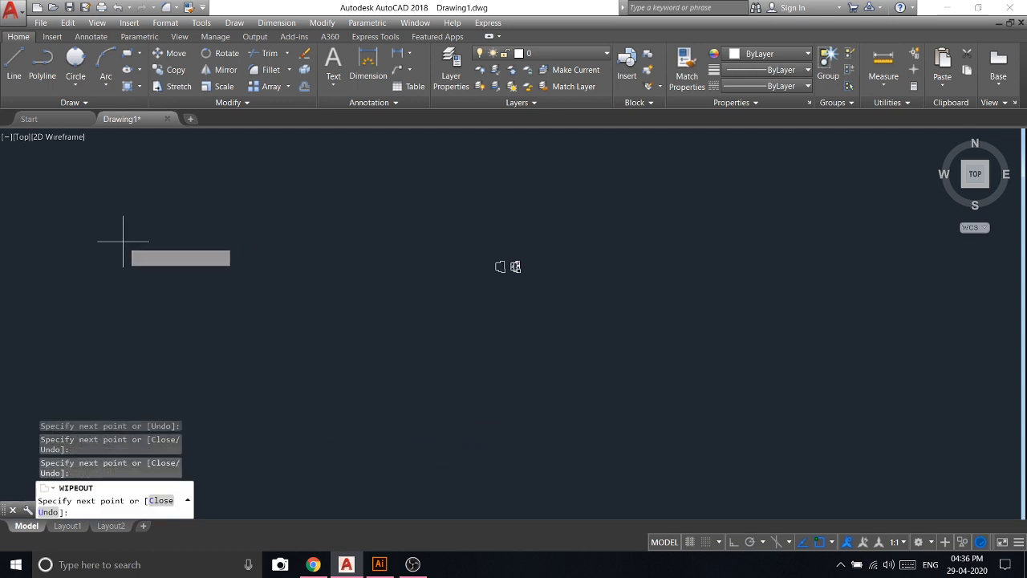
left_click(123, 242)
left_click(246, 163)
left_click(393, 195)
left_click(377, 294)
left_click(306, 341)
left_click(186, 273)
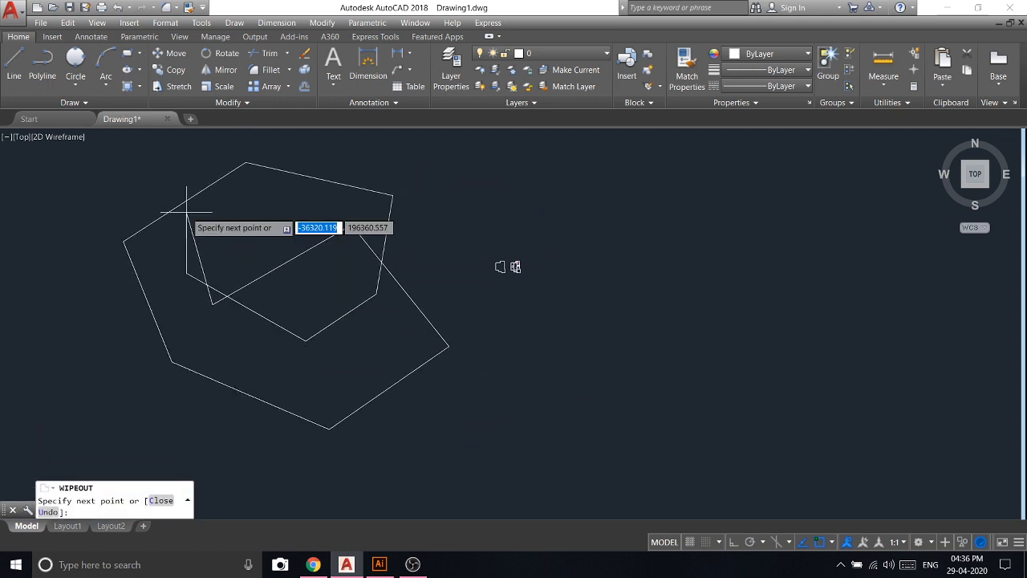
left_click(186, 213)
right_click(257, 217)
left_click(277, 223)
Select the self-overlapping wipeout with a crossing window and erase it.
scroll(375, 386, "down", 2)
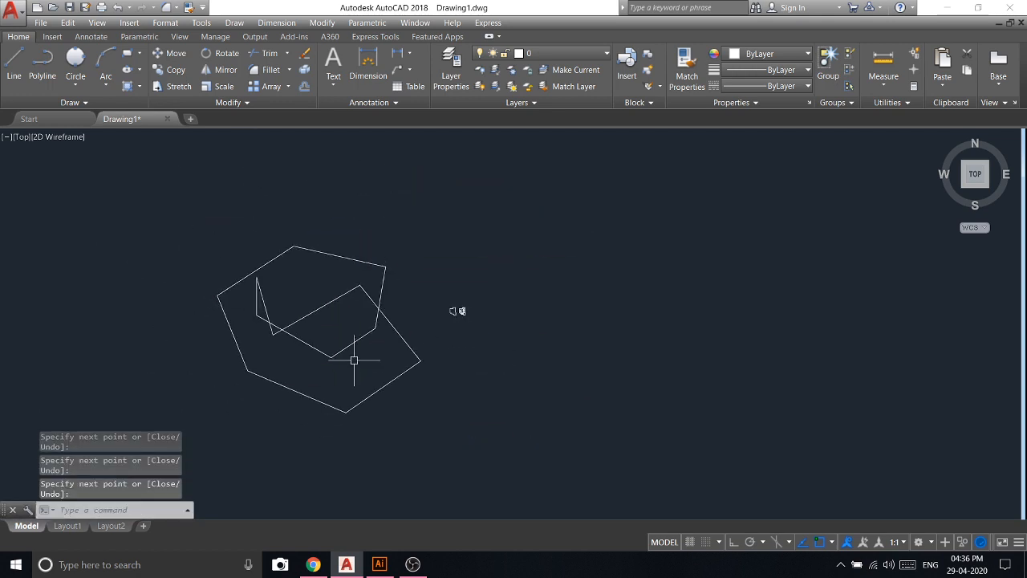
left_click(374, 386)
left_click(229, 269)
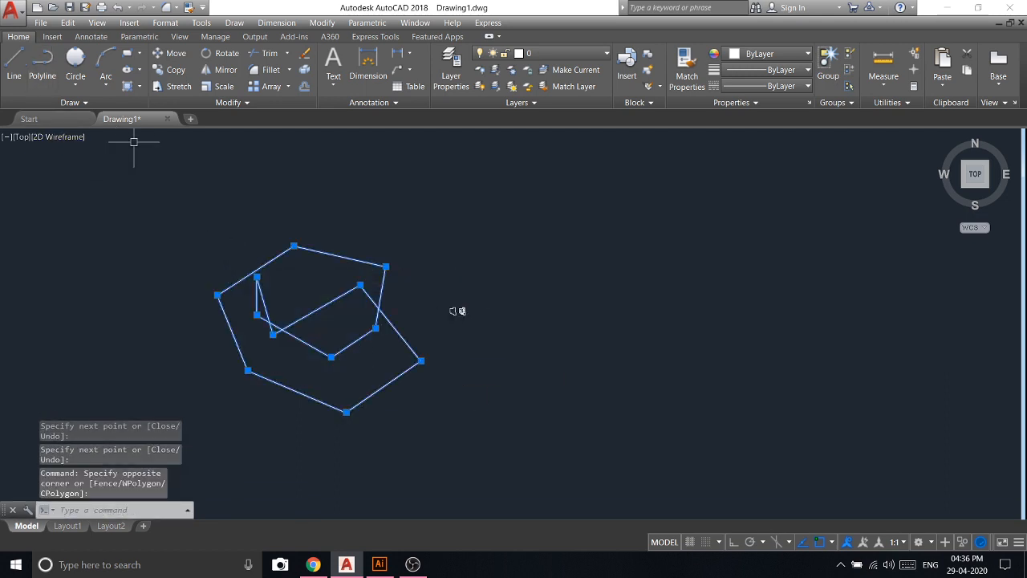
key("Delete")
Draw an irregular six-vertex wipeout polygon in the empty area west of the floor plans.
left_click(72, 85)
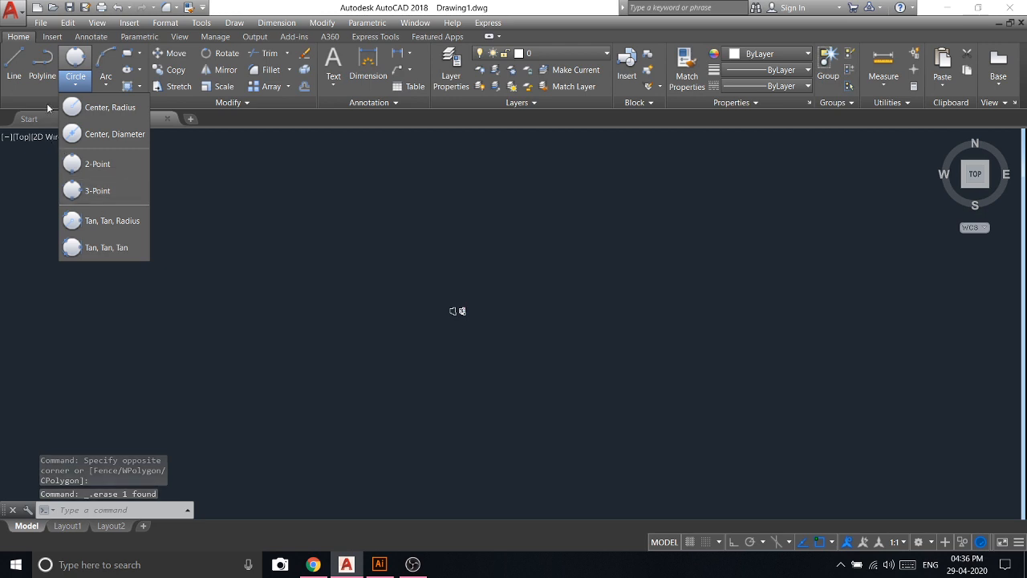
left_click(47, 104)
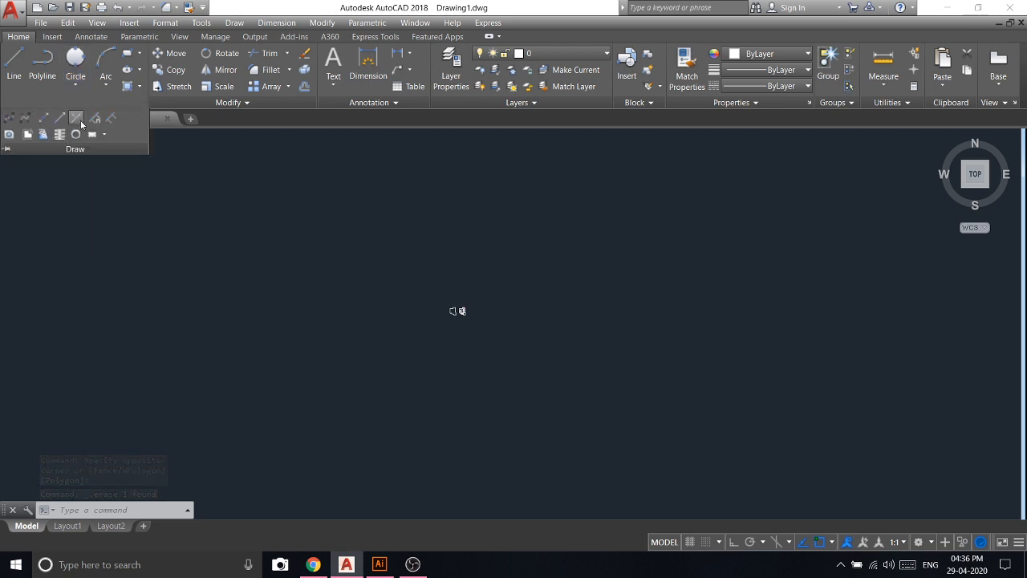
left_click(29, 138)
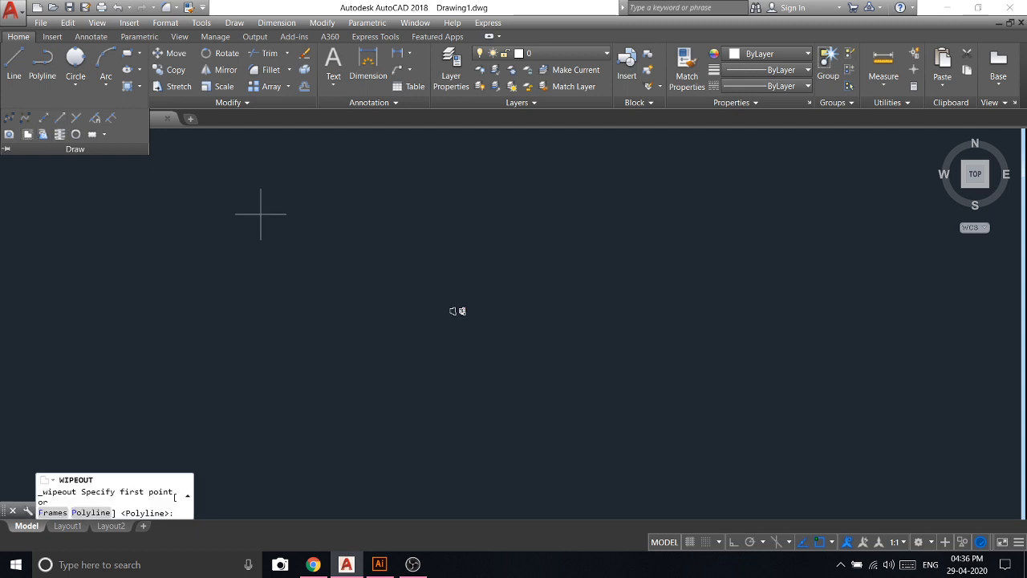
left_click(155, 268)
left_click(317, 205)
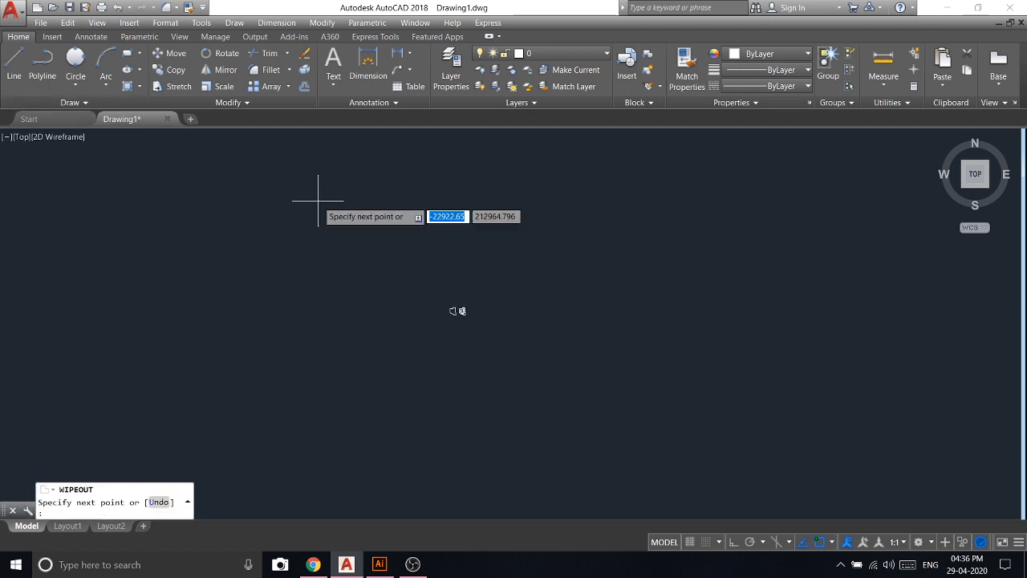
left_click(382, 333)
left_click(231, 411)
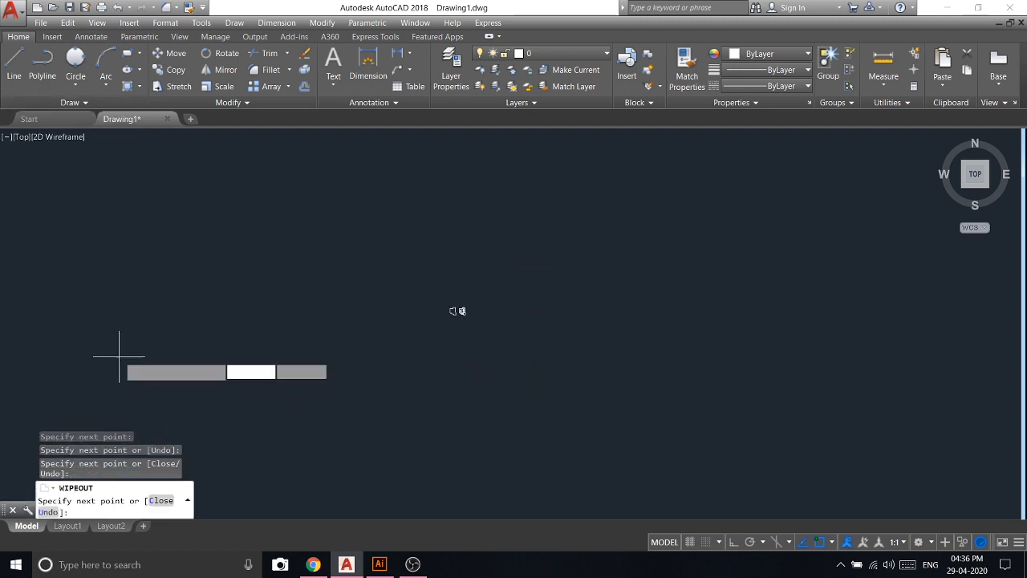
left_click(119, 356)
left_click(56, 264)
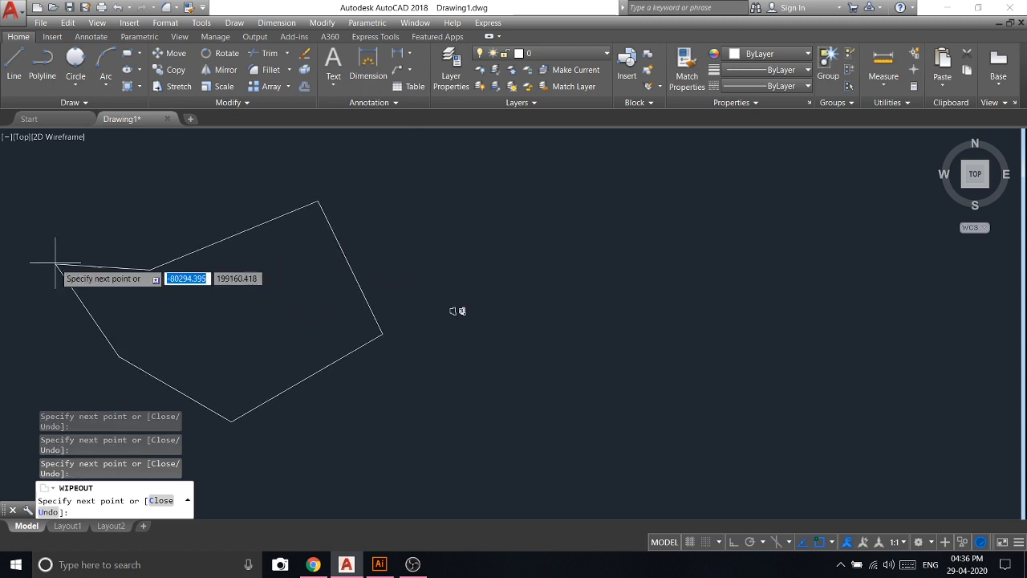
right_click(81, 265)
left_click(137, 269)
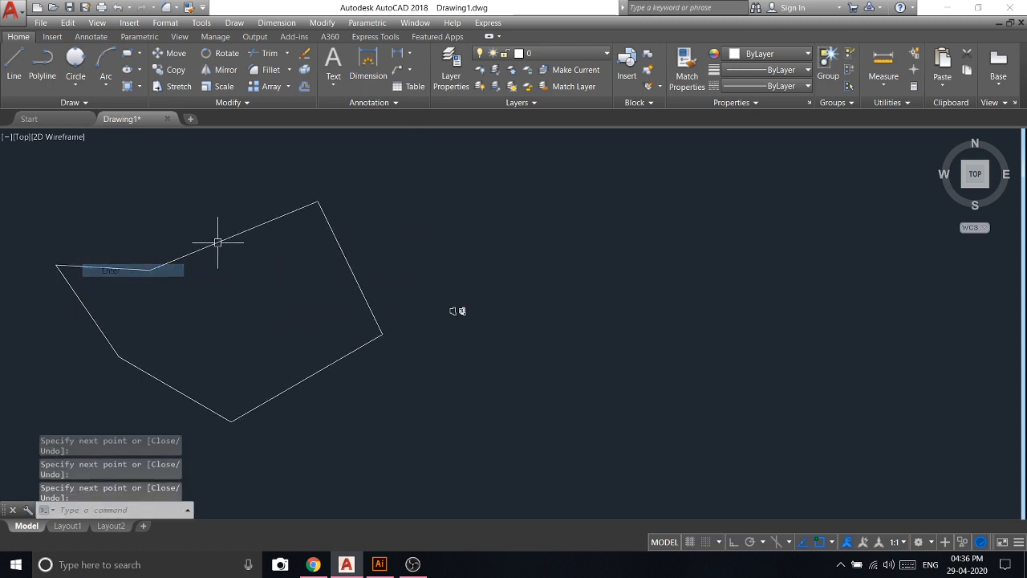
Select the six-vertex wipeout by its edge and erase it.
left_click(256, 226)
key("Delete")
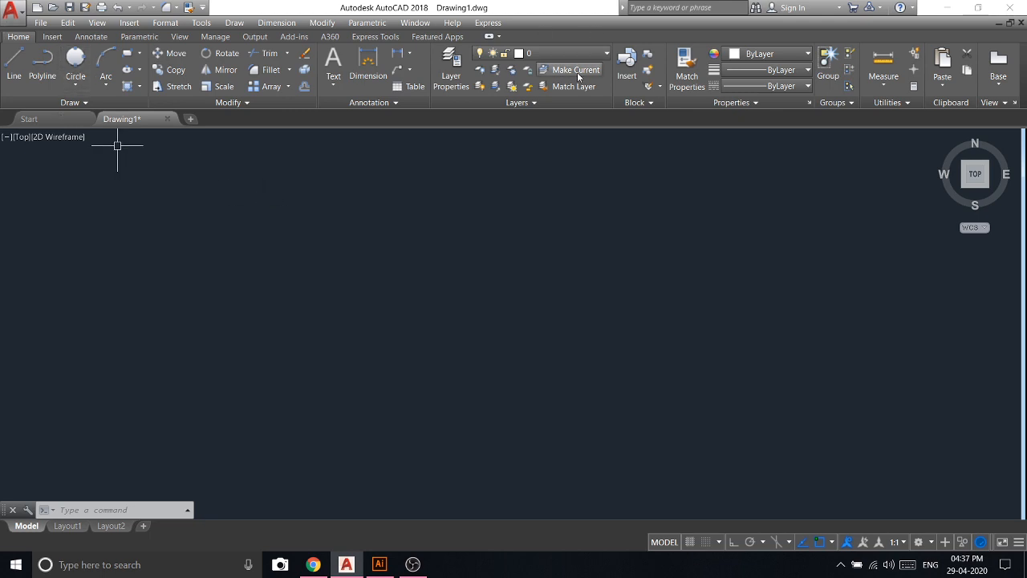
left_click(17, 75)
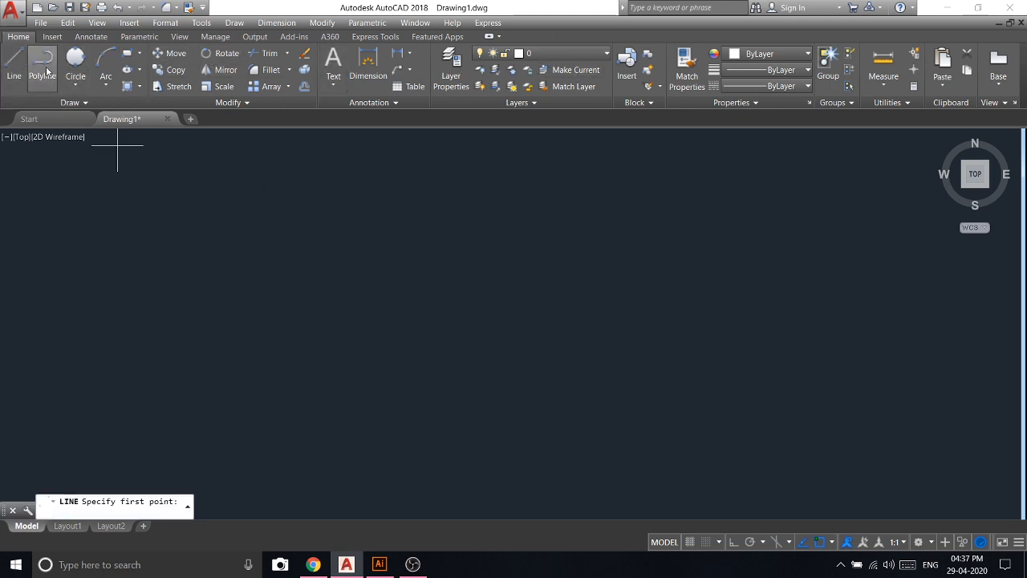
left_click(45, 72)
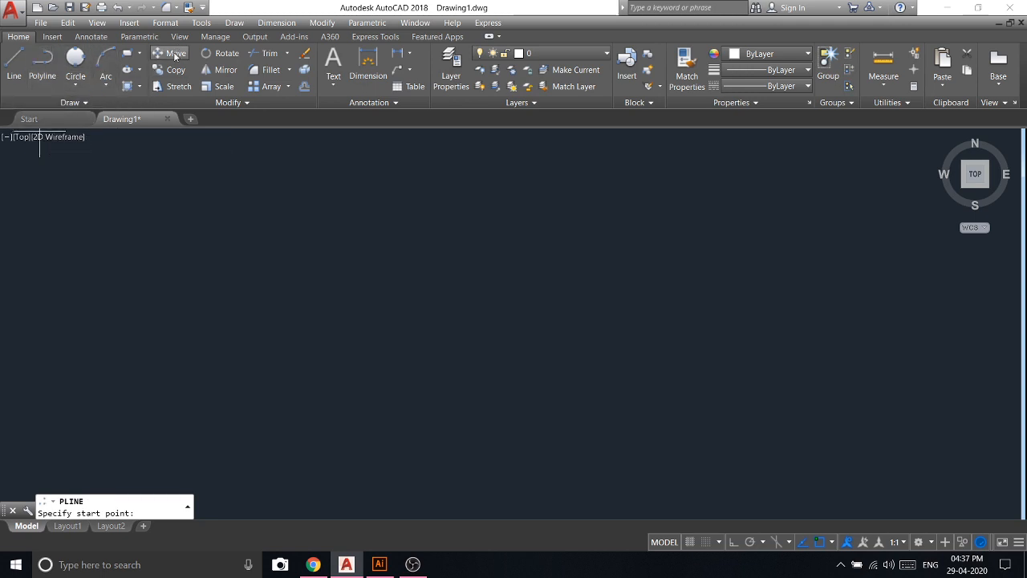
left_click(290, 71)
left_click(287, 53)
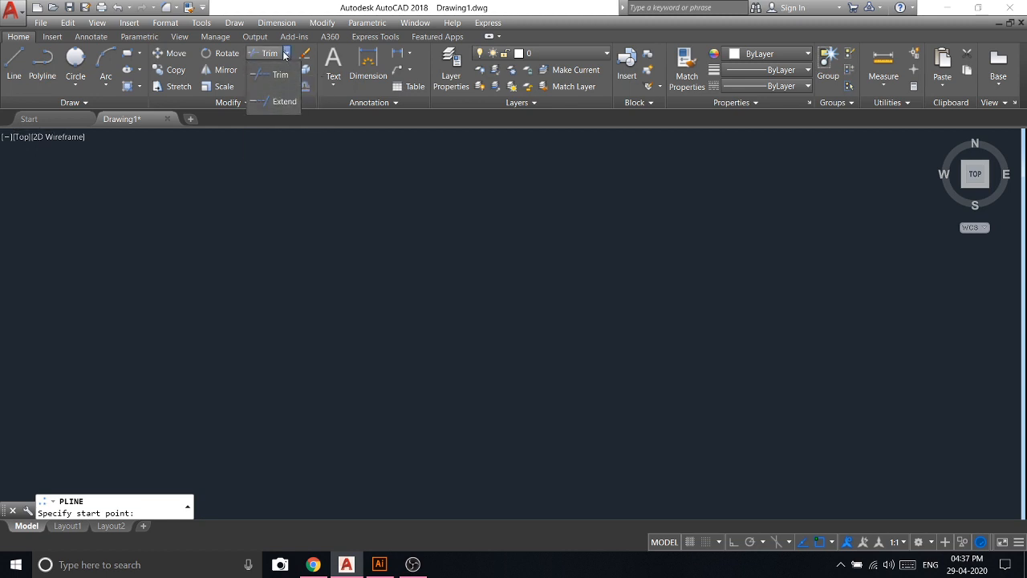
left_click(286, 53)
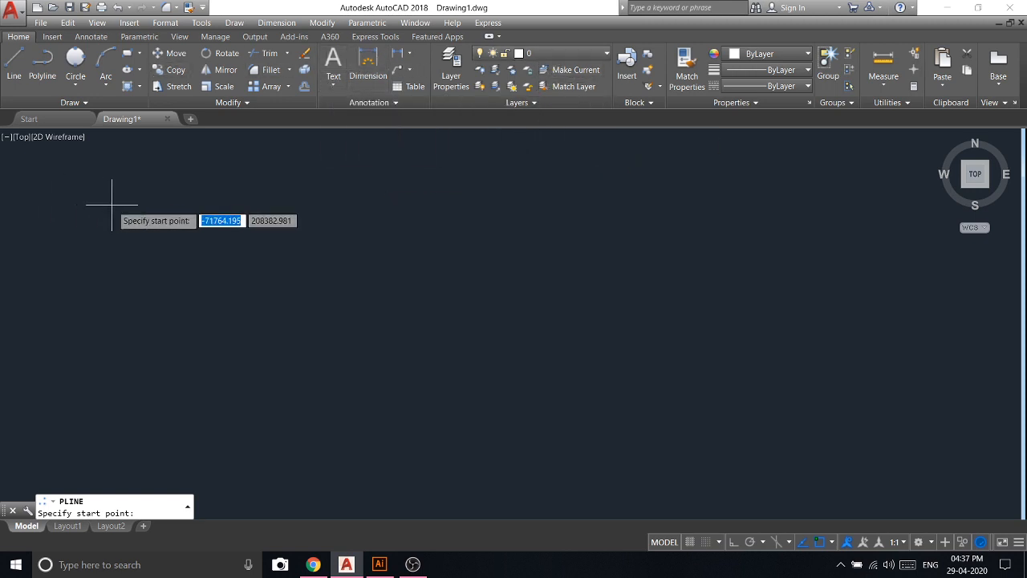
key("Escape")
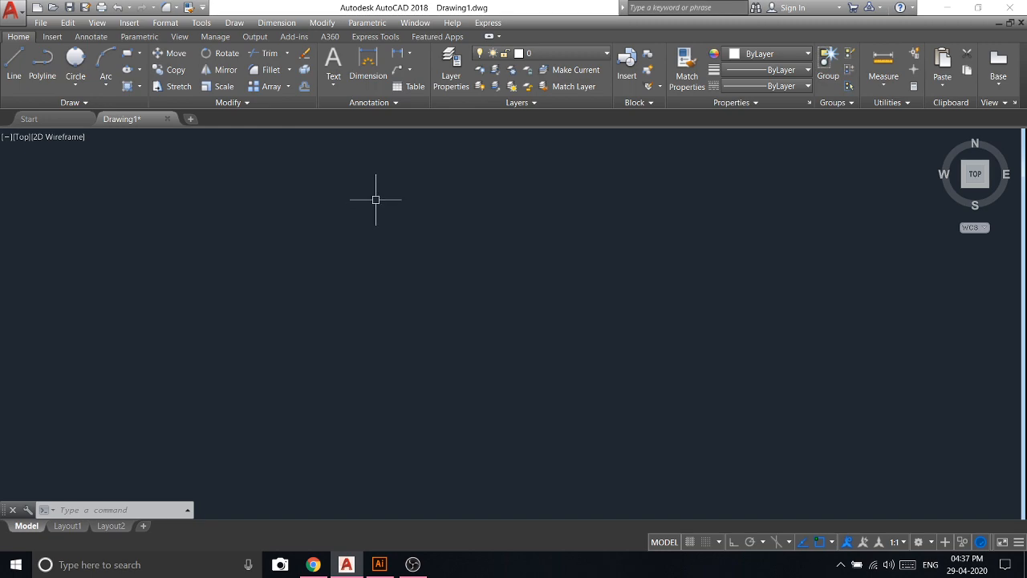
left_click(413, 564)
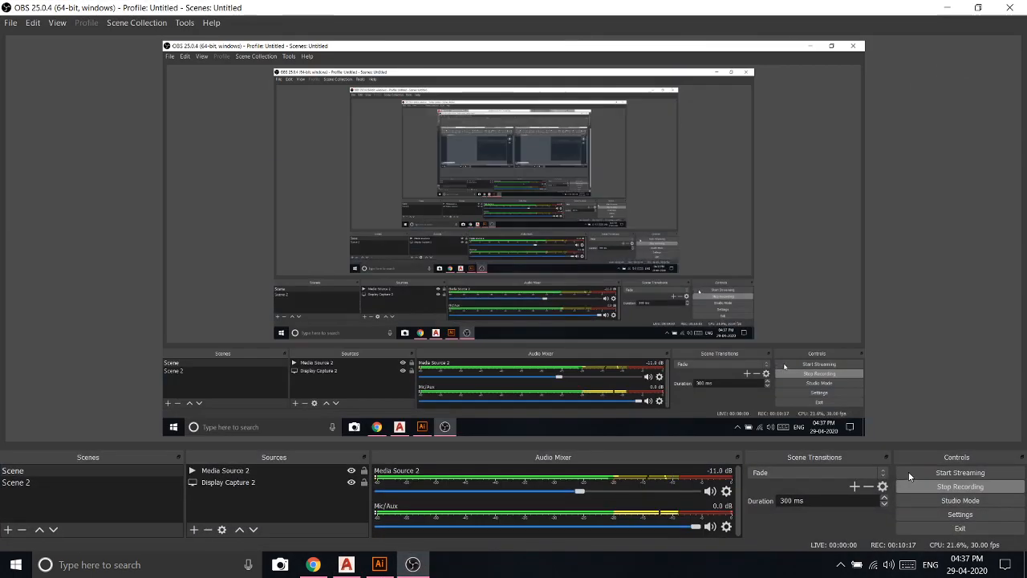